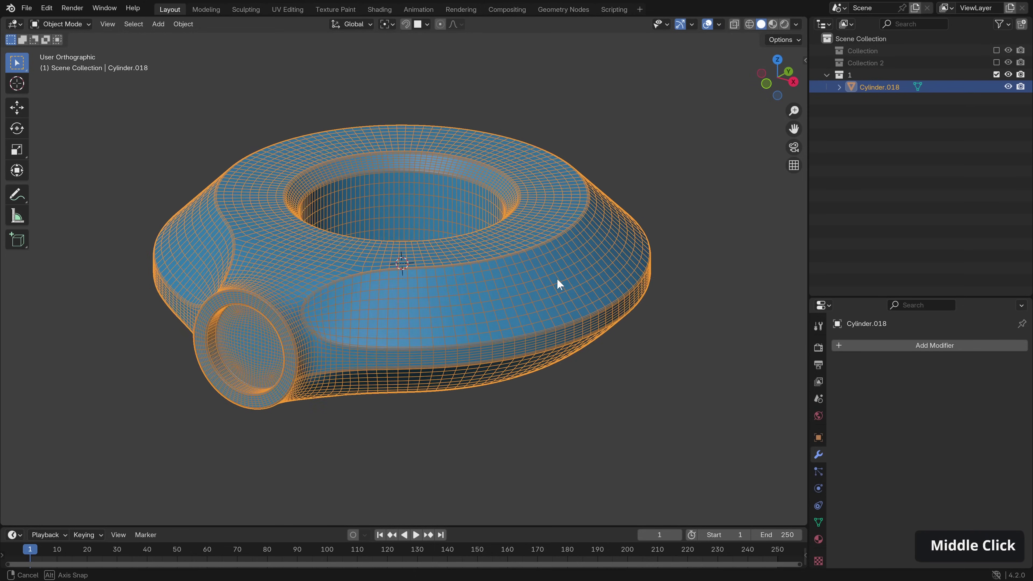
Start two moves on the hull mesh and cancel both, leaving it unchanged.
scroll(553, 286, "up", 2)
key("Tab")
key("g")
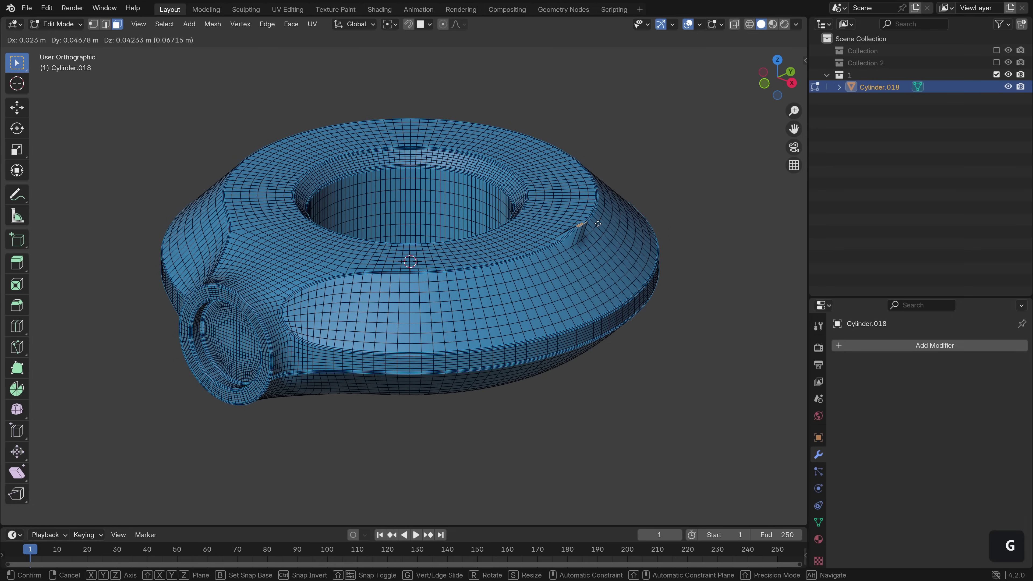
right_click(590, 232)
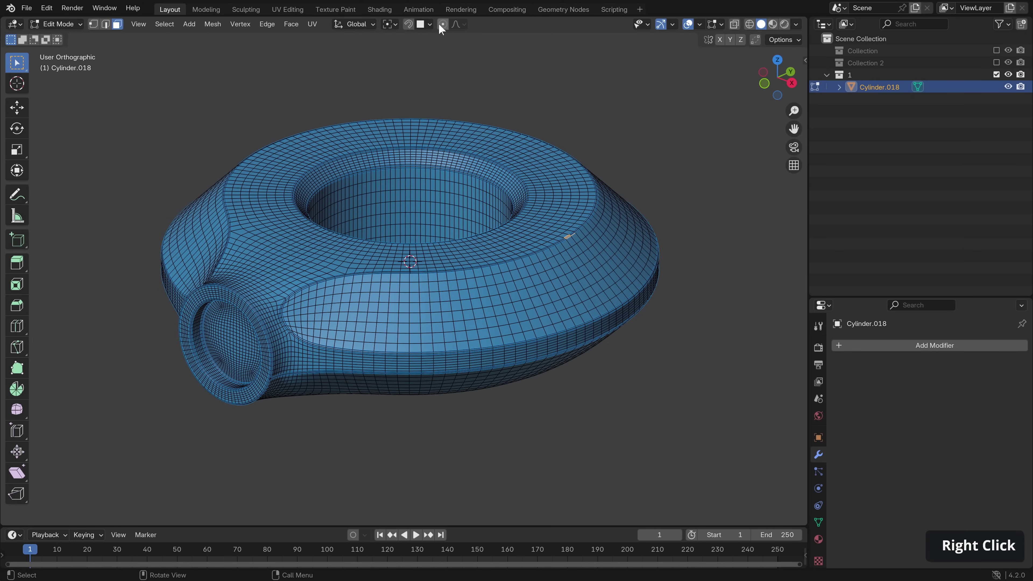
key("g")
right_click(561, 230)
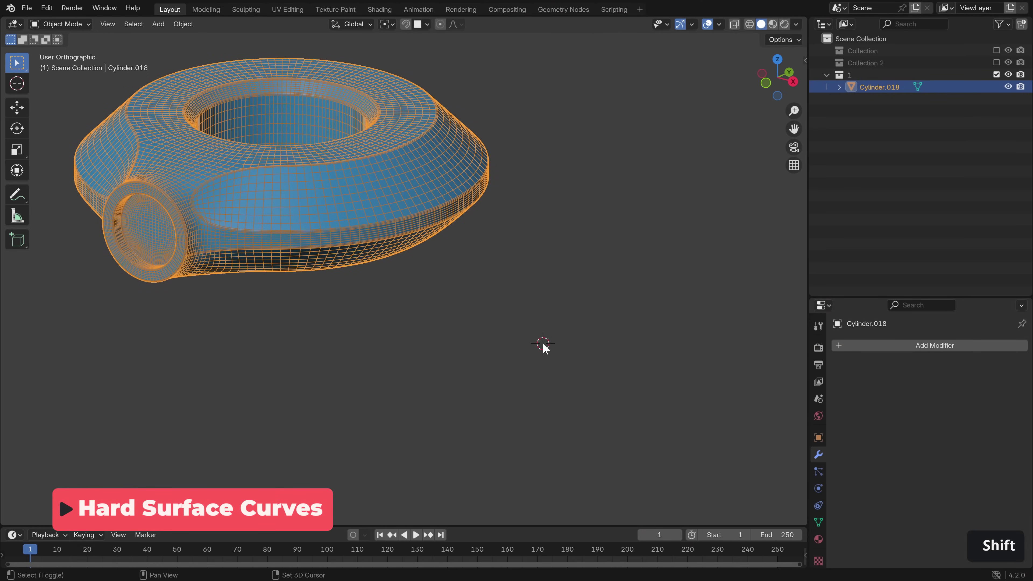
Place the 3D cursor in empty space and add a new cylinder there.
right_click(542, 342, "shift")
scroll(539, 336, "up", 1, "shift")
right_click(540, 333, "shift")
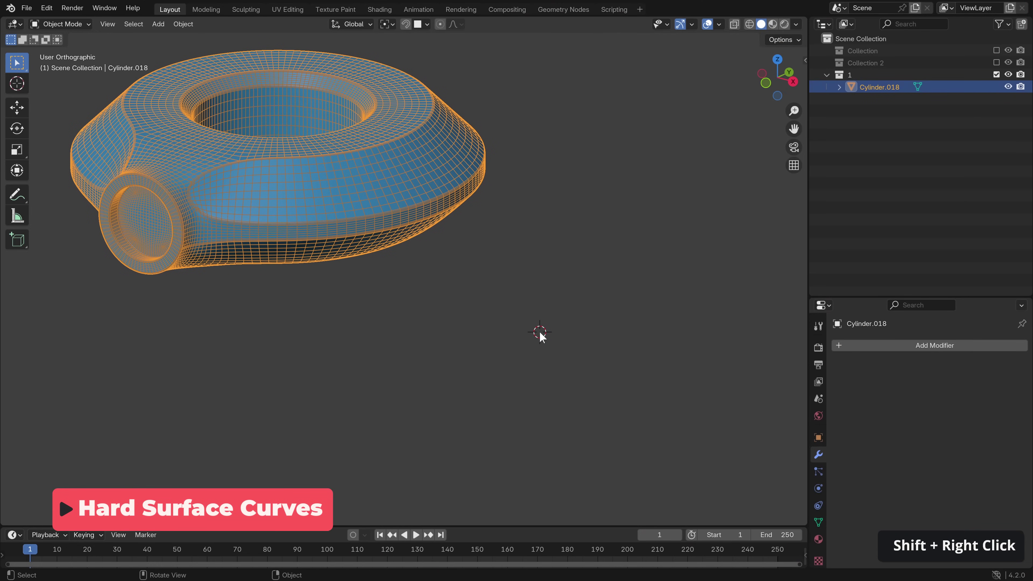
key("shift+a")
mouse_move(540, 333)
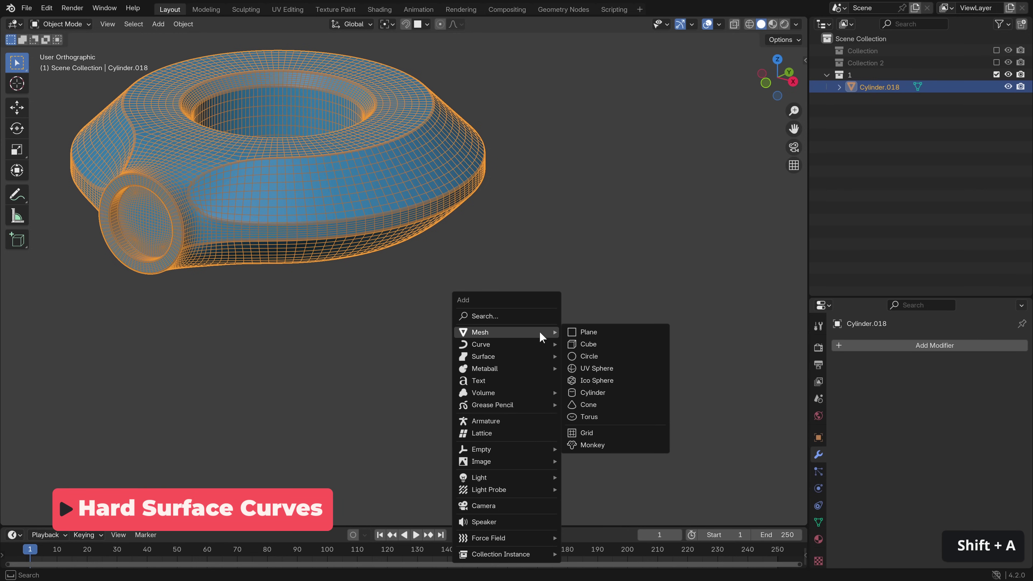
left_click(612, 393)
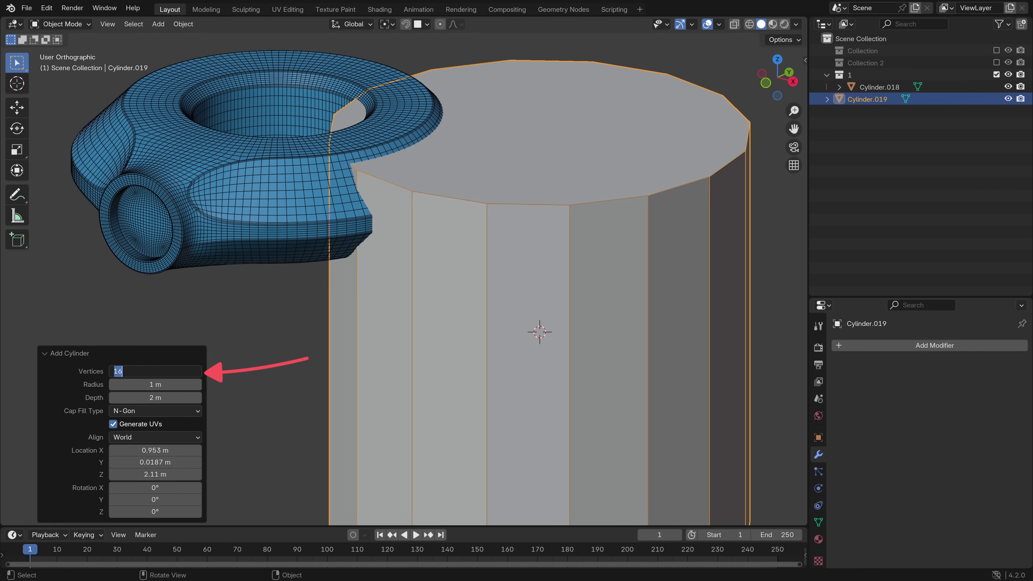
key("Return")
Flatten the cylinder along Z to about 0.3 of its height.
key("Tab")
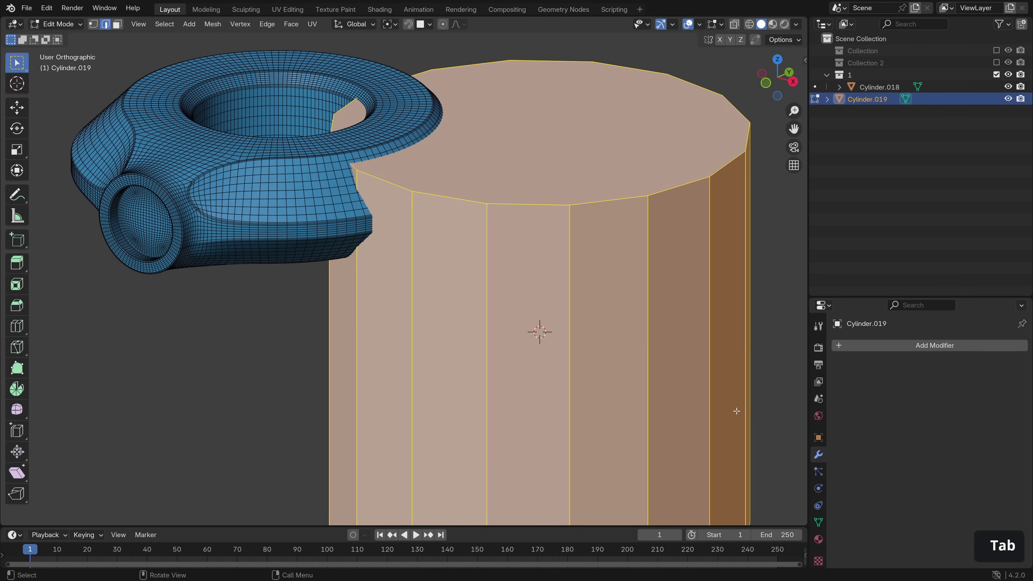
key("s")
key("z")
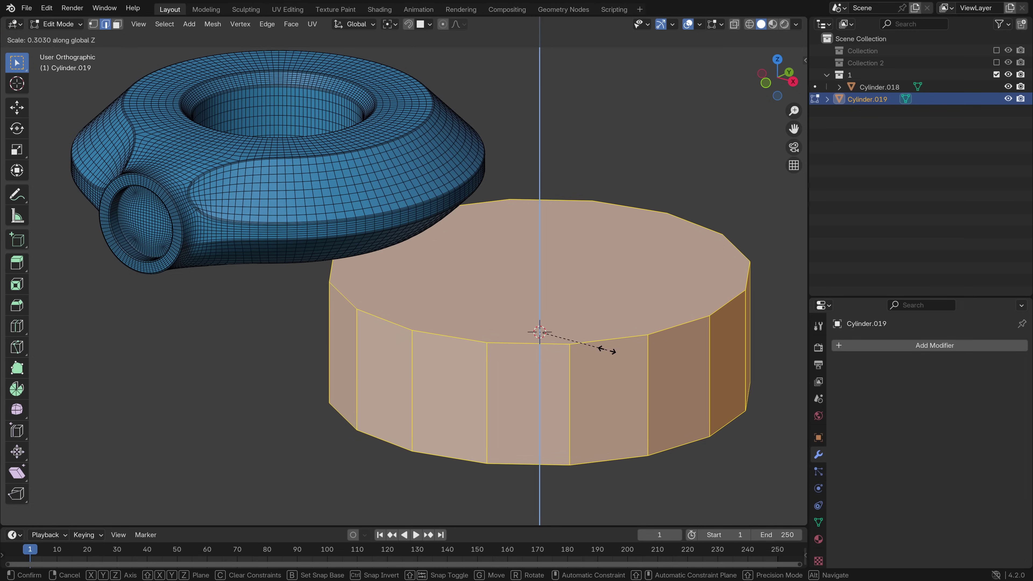
left_click(607, 351)
scroll(641, 333, "down", 2)
Inset the top and bottom faces and bridge them to open a central hole.
key("3")
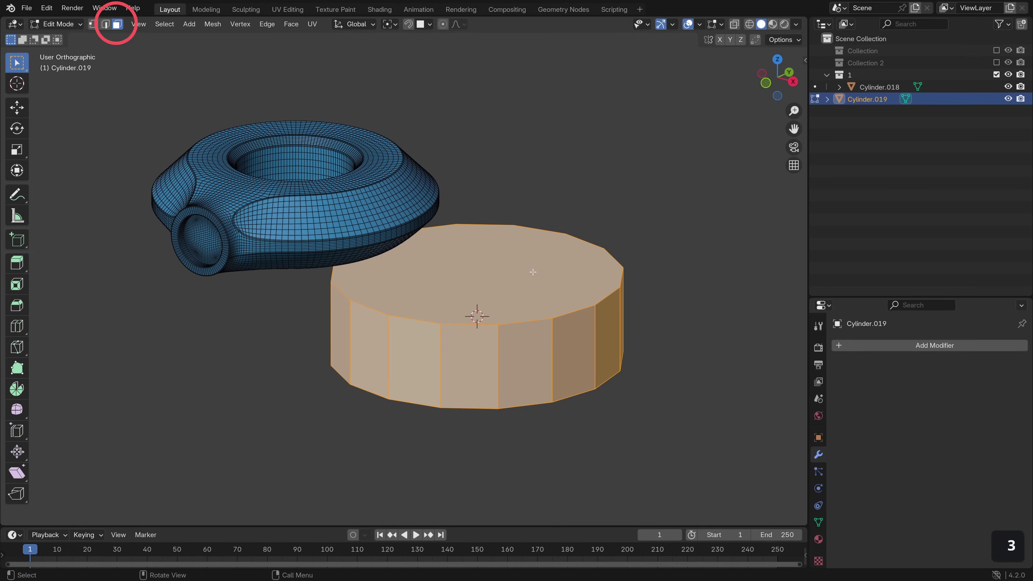
left_click(533, 272)
middle_click_drag(532, 272, 660, 350)
left_click(572, 392, "shift")
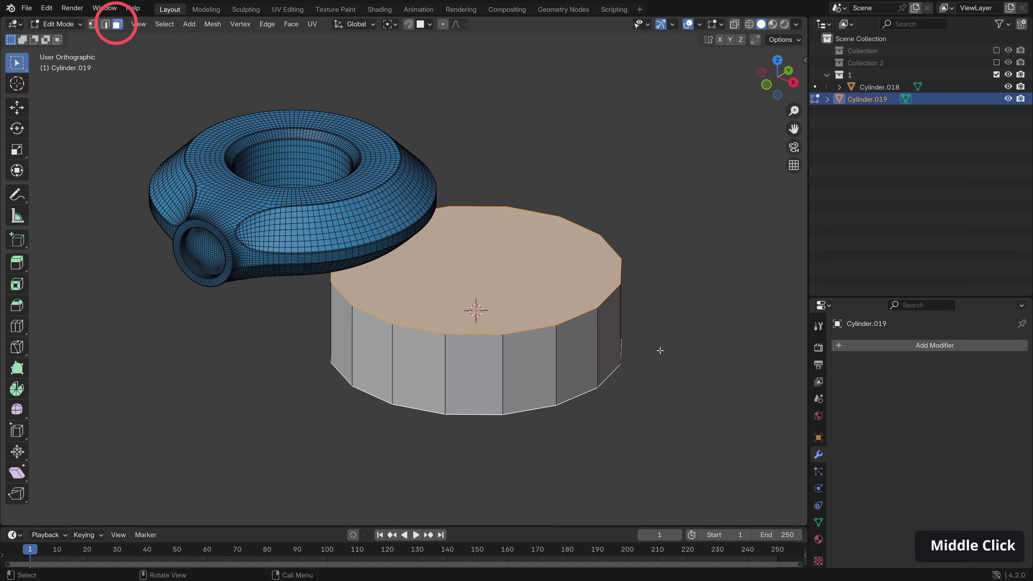
key("i")
left_click(620, 338)
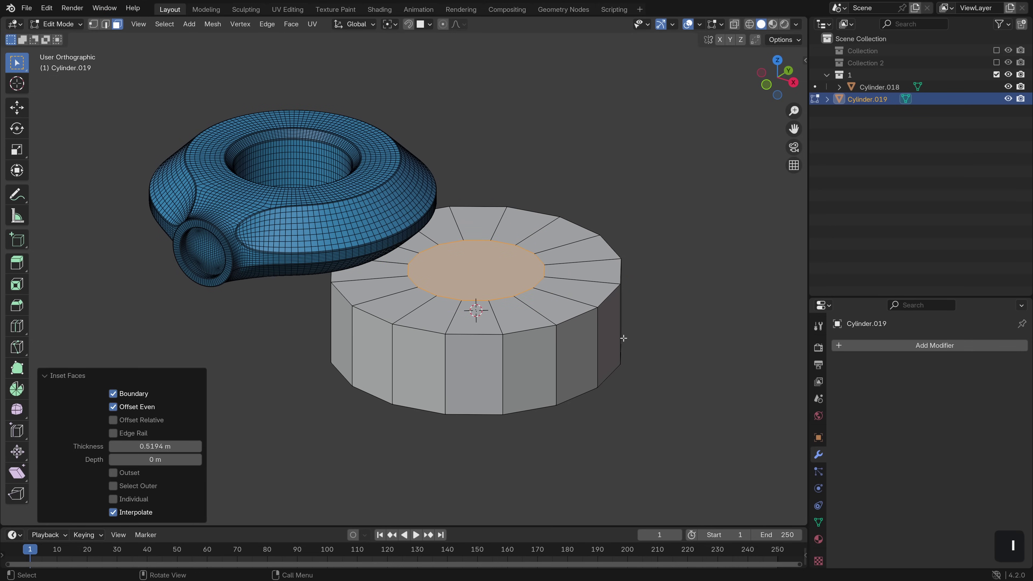
right_click(484, 261)
left_click(461, 357)
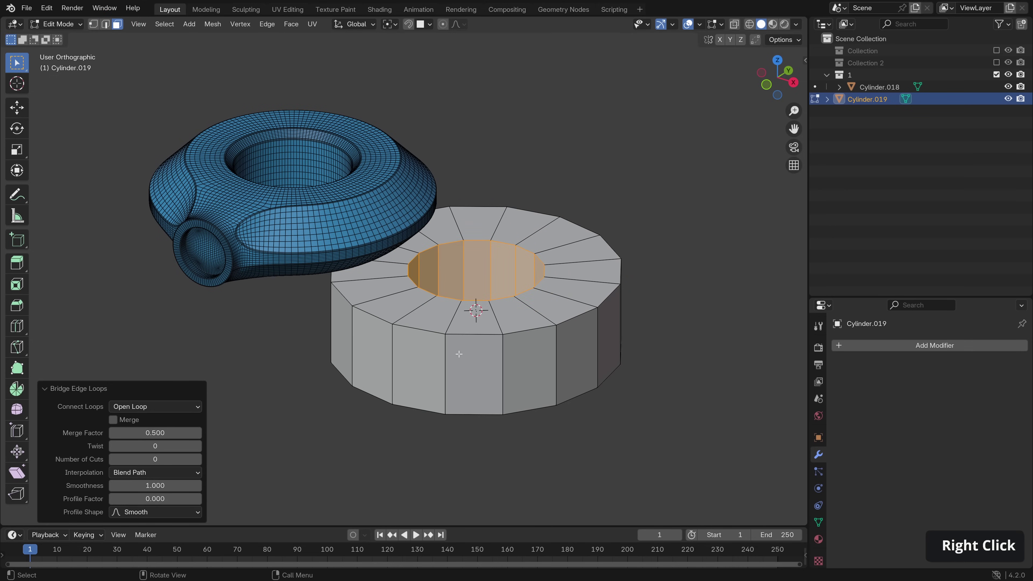
key("Tab")
Move the new ring to the right of the hull.
key("g")
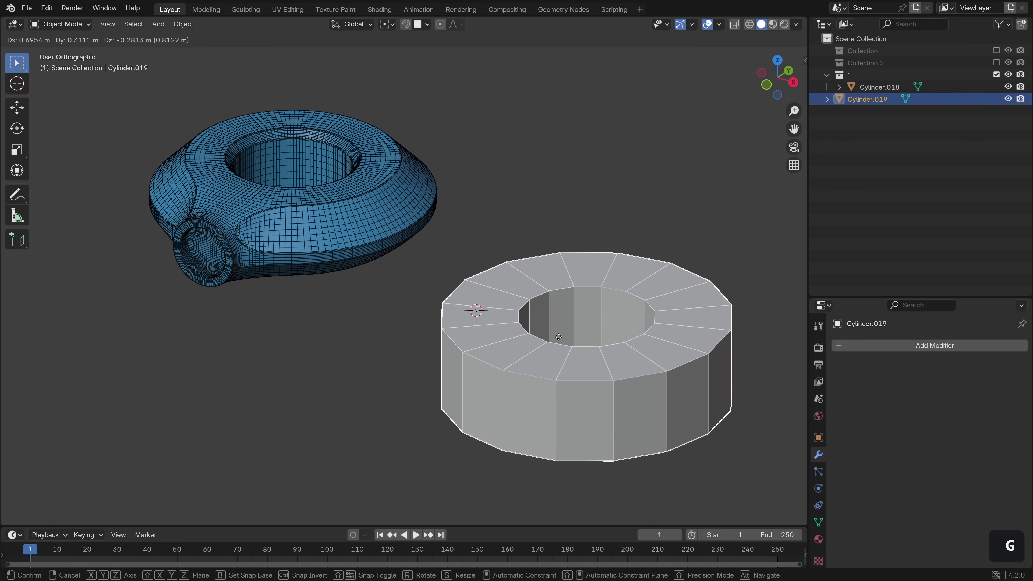
left_click(563, 330)
middle_click_drag(563, 330, 589, 337, "shift")
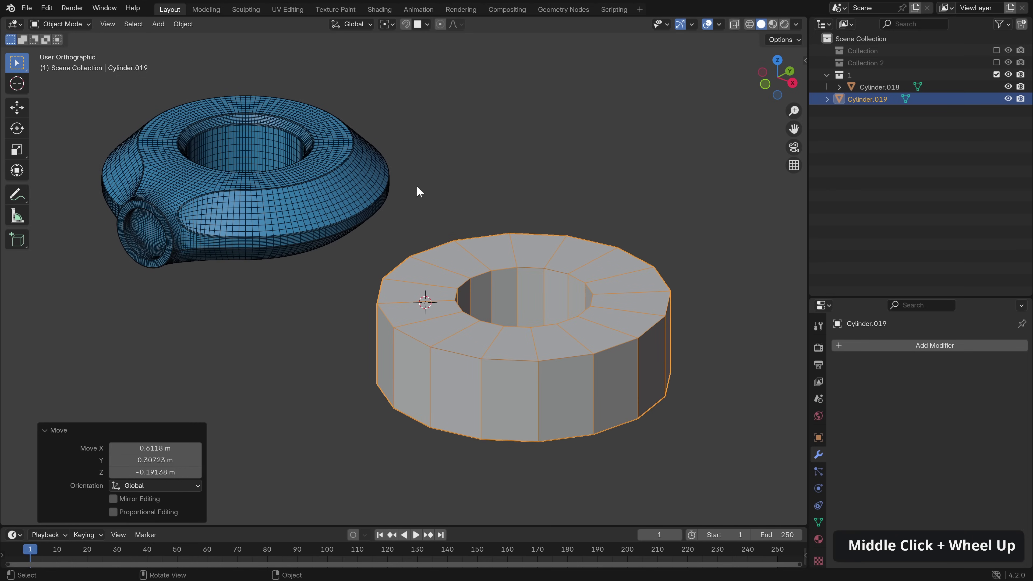
scroll(593, 348, "up", 1)
Bevel the ring's top and bottom outer edge loops to 0.252 m.
key("Tab")
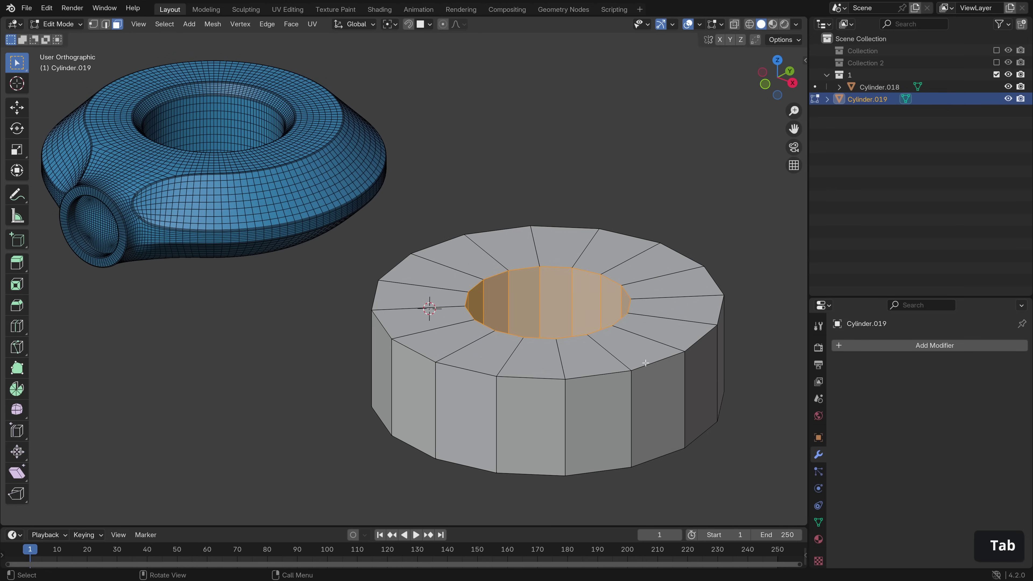
key("2")
left_click(647, 365, "alt")
left_click(656, 458, "alt+shift")
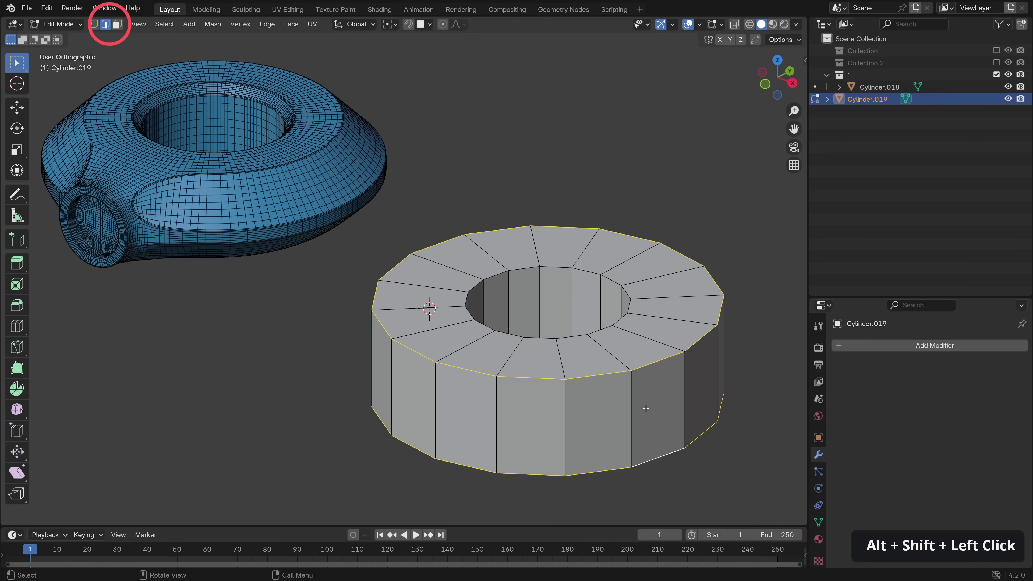
key("ctrl+b")
left_click(667, 417)
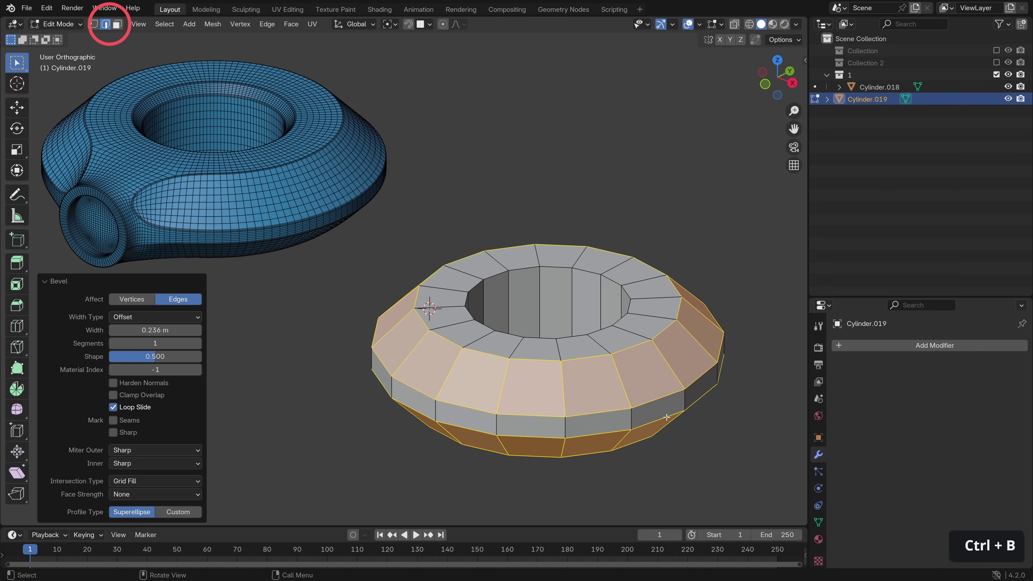
left_click_drag(163, 330, 175, 330, "shift")
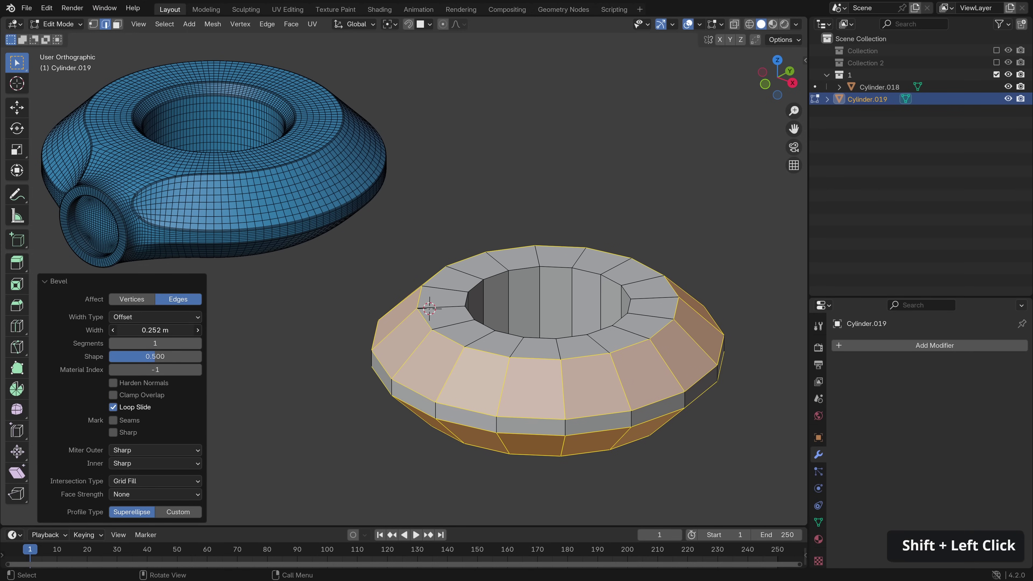
Bevel the inner top edge loop by 0.046 m.
left_click(616, 329, "alt")
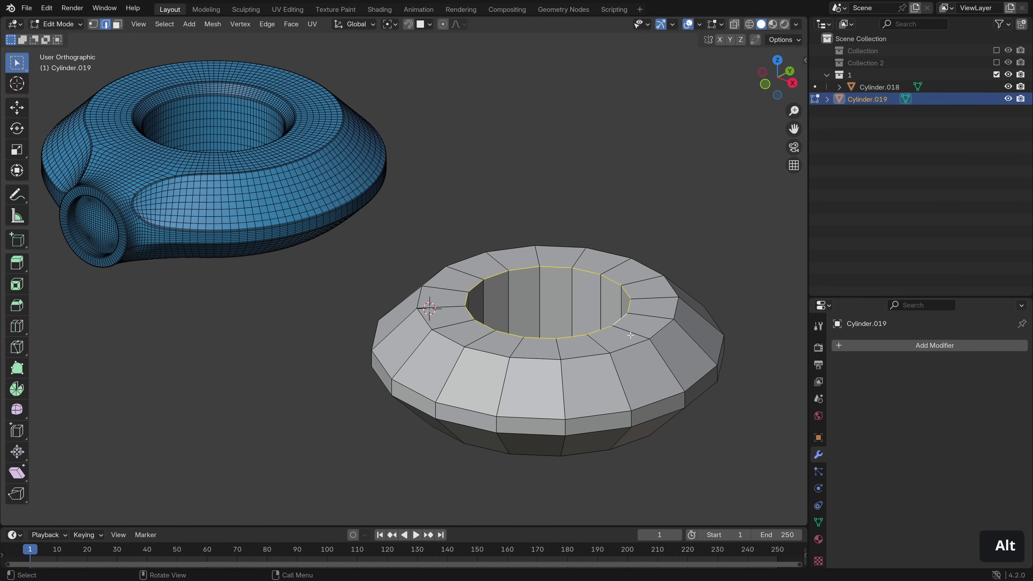
key("ctrl+b")
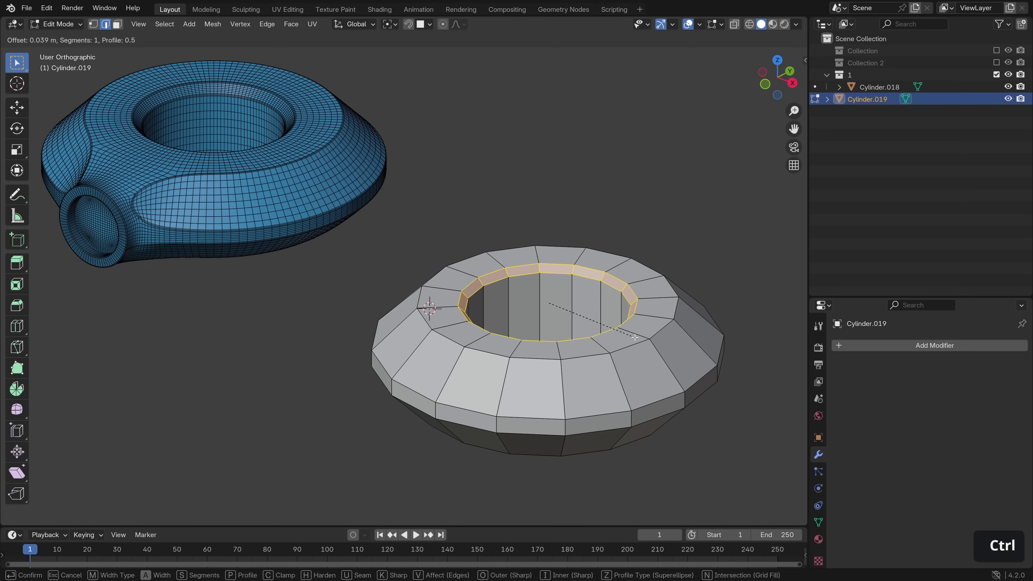
left_click(641, 341)
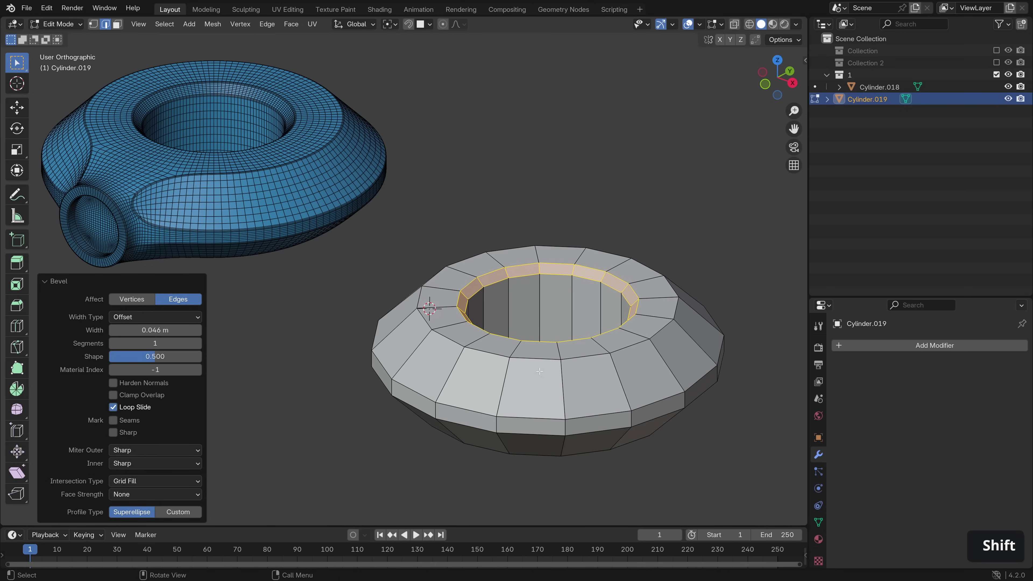
middle_click_drag(540, 371, 516, 341, "shift")
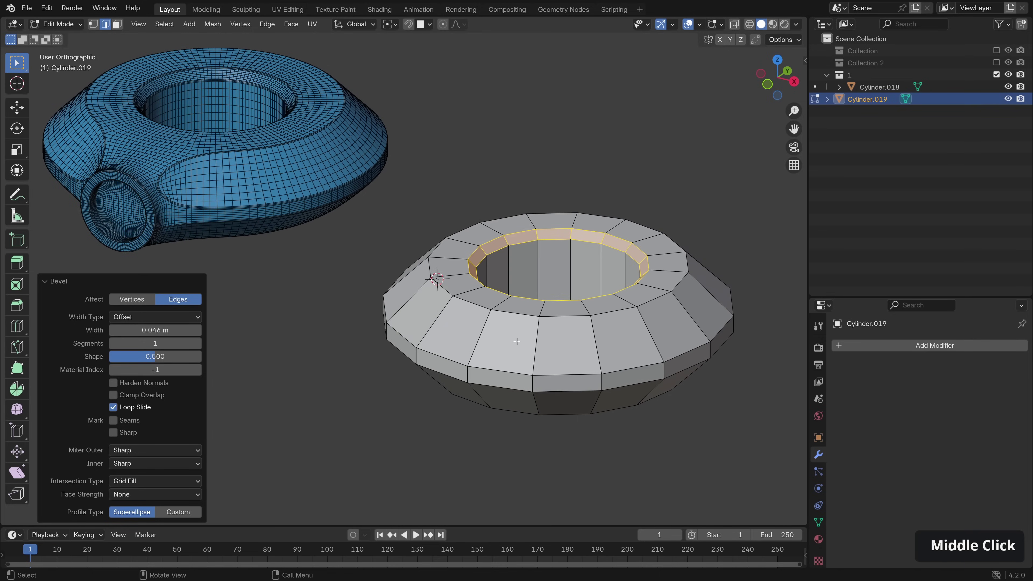
Extrude a block of faces on the ring's outer side in place.
key("3")
left_click(455, 332)
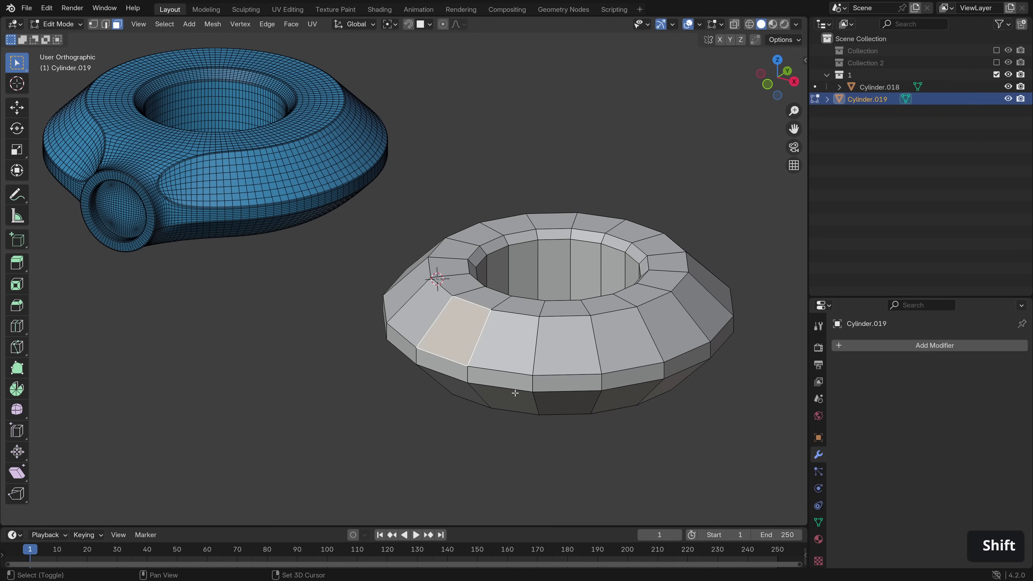
left_click(516, 393, "shift")
left_click(455, 346, "shift")
left_click(504, 406, "ctrl+shift")
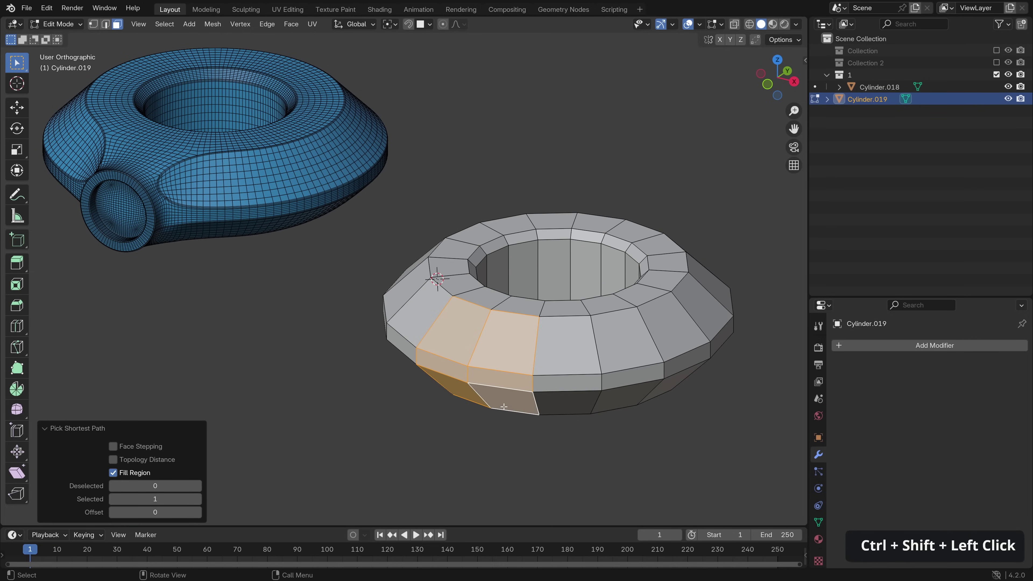
key("e")
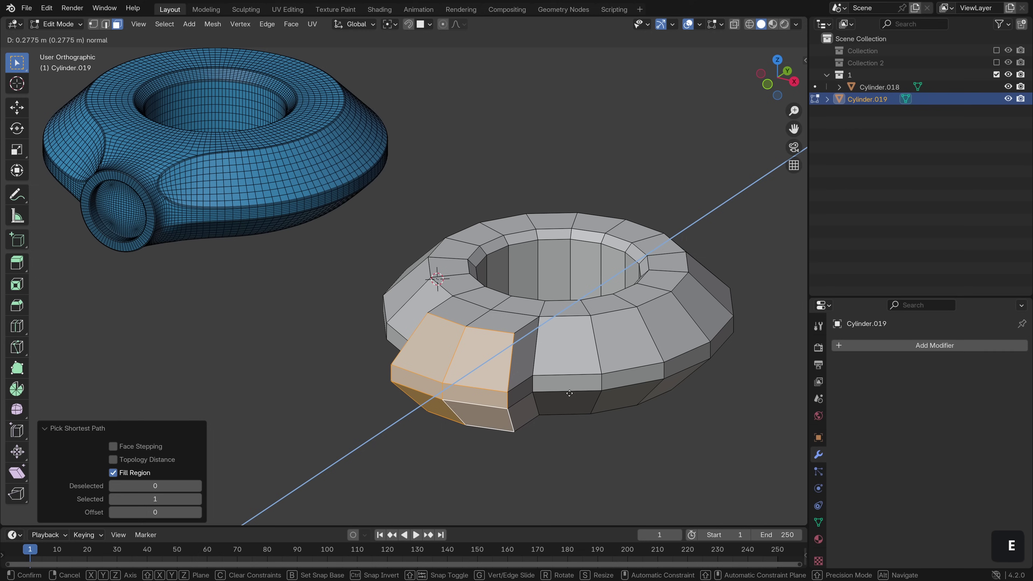
right_click(570, 393)
Flatten the extruded faces along Y and push them out 0.149 m.
key("s")
key("y")
key("0")
key("Return")
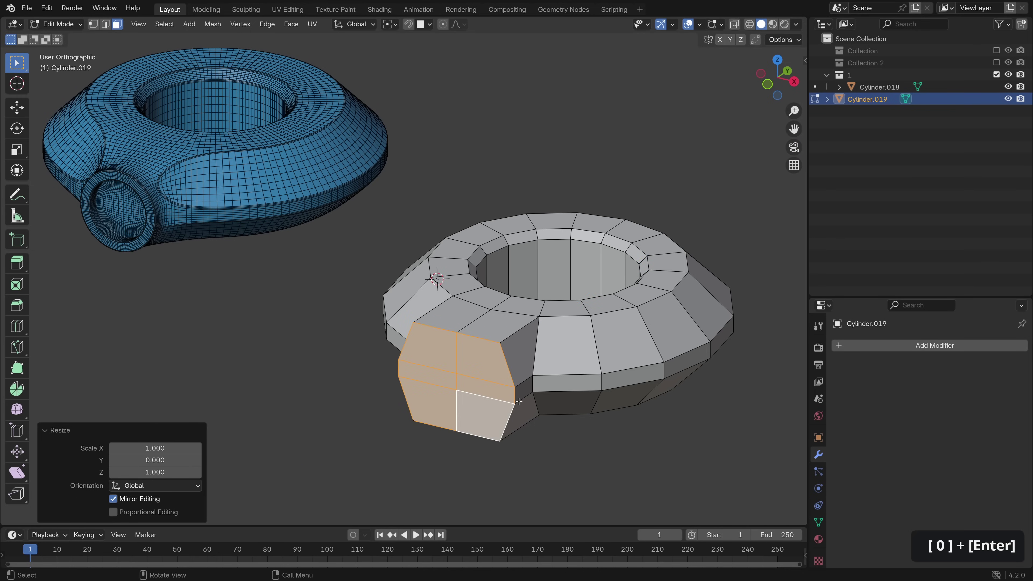
key("g")
key("y")
left_click(530, 388)
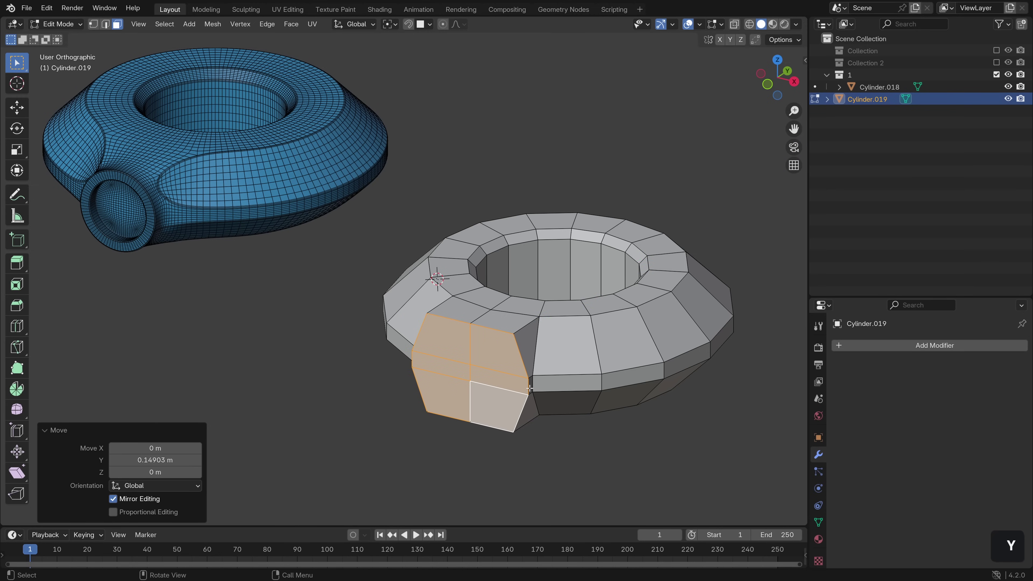
middle_click_drag(530, 389, 484, 354, "shift")
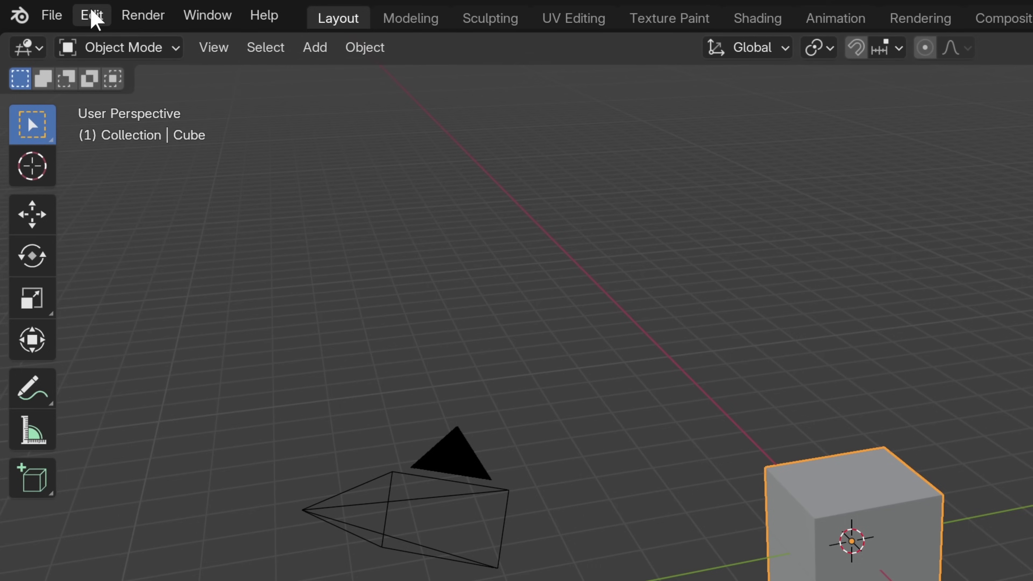
Enable the LoopTools add-on in Preferences.
left_click(90, 17)
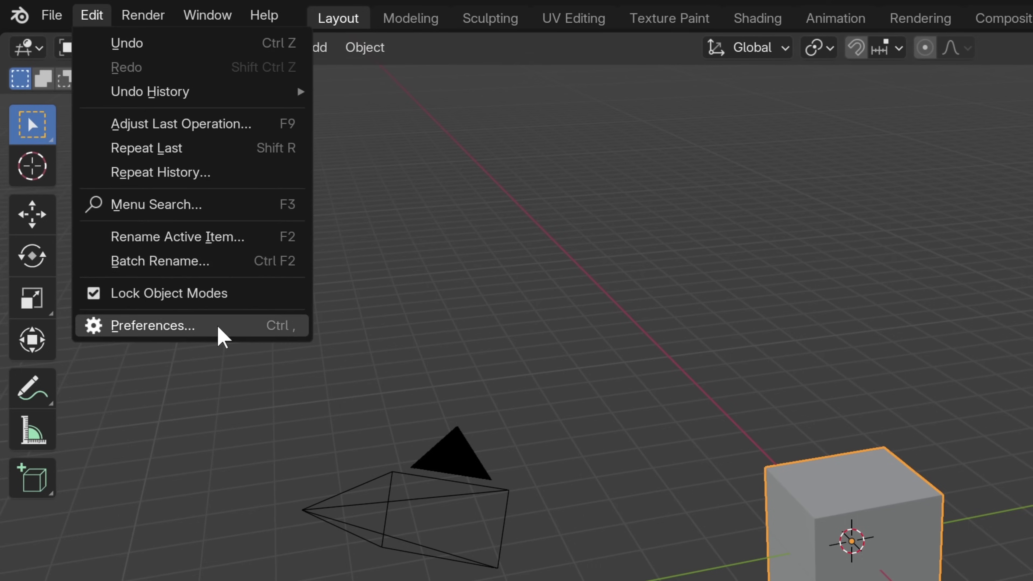
left_click(217, 336)
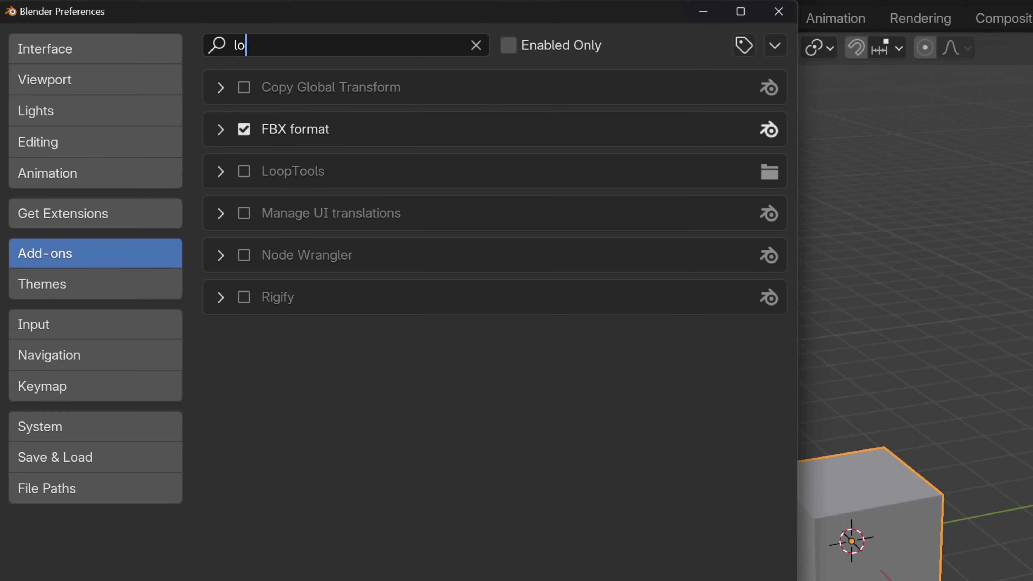
type("op")
left_click(244, 87)
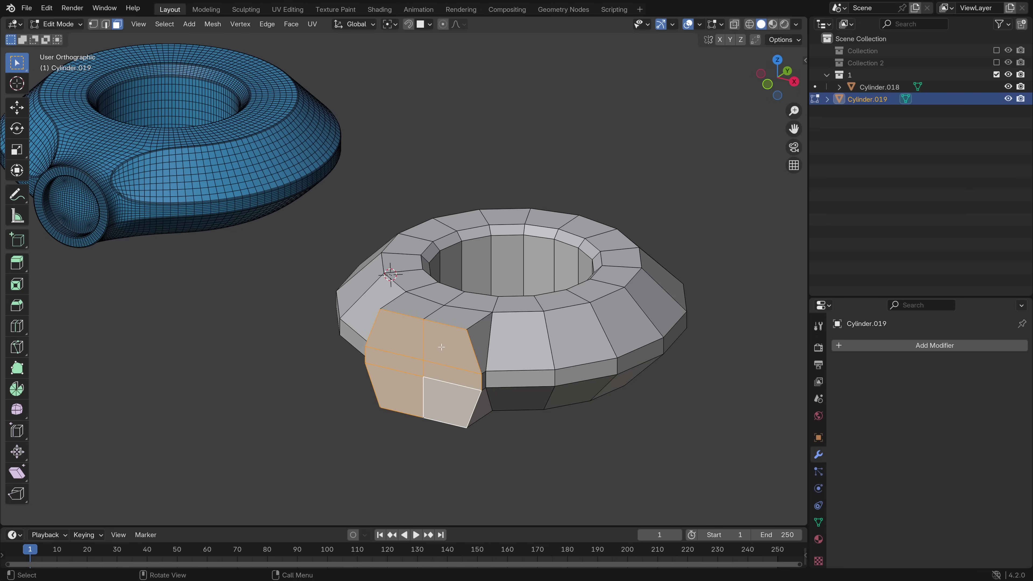
Make the lug faces a circle with LoopTools Circle and scale it down.
right_click(452, 351)
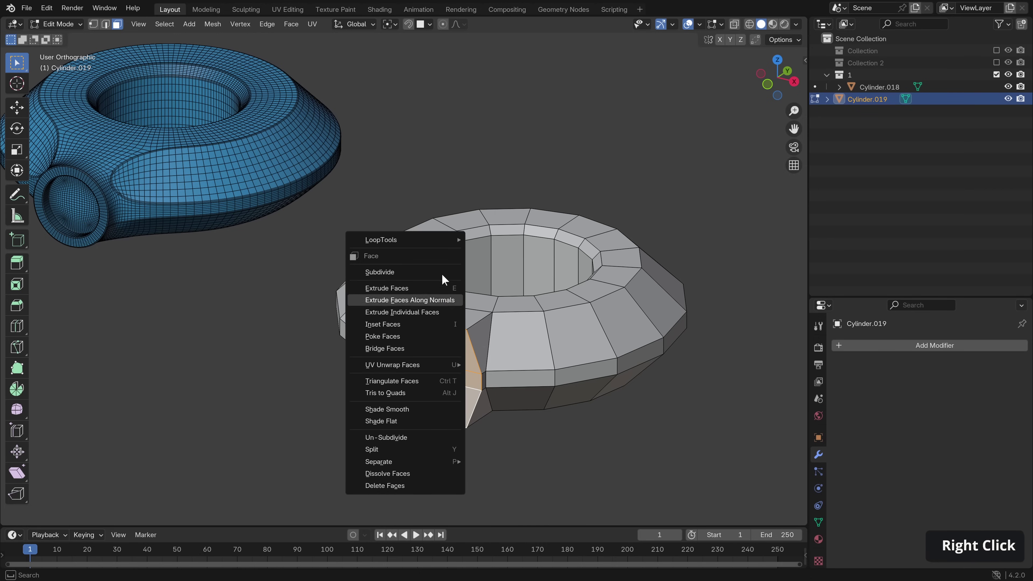
mouse_move(433, 245)
left_click(493, 252)
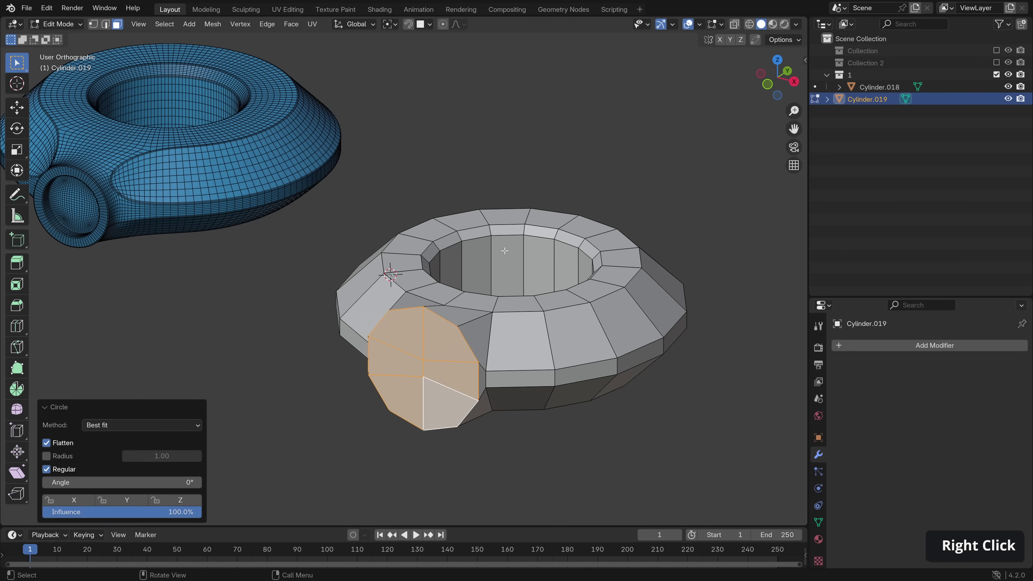
key("s")
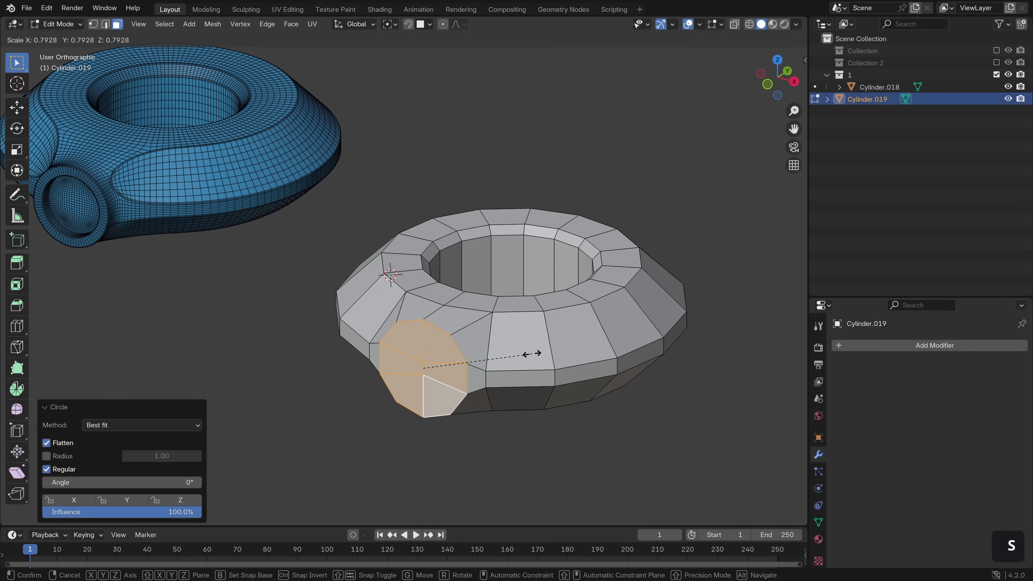
left_click(532, 354)
Extrude the circle out, inset its end, and extrude inward to form a hole.
key("e")
left_click(524, 364)
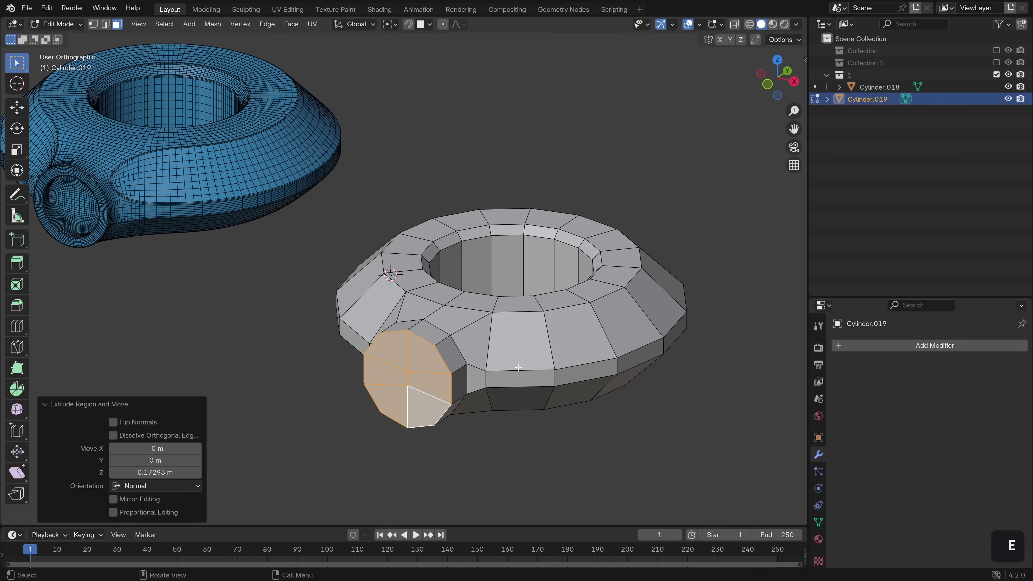
key("i")
left_click(525, 375)
key("e")
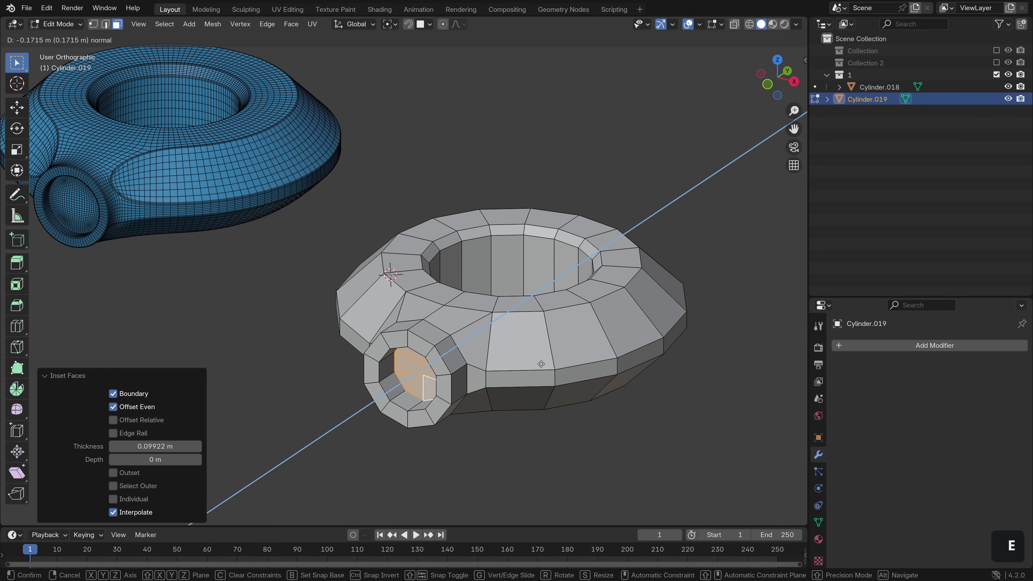
left_click(539, 365)
key("Tab")
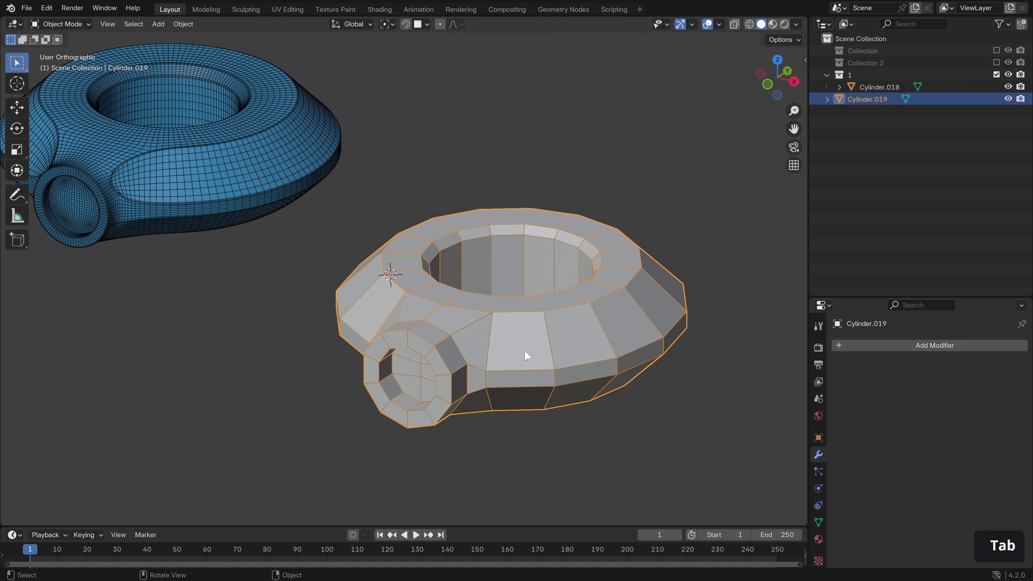
Move the ring up and right, then add level 3 subdivision with Ctrl+3.
middle_click_drag(524, 357, 574, 389, "shift")
key("g")
left_click(600, 252)
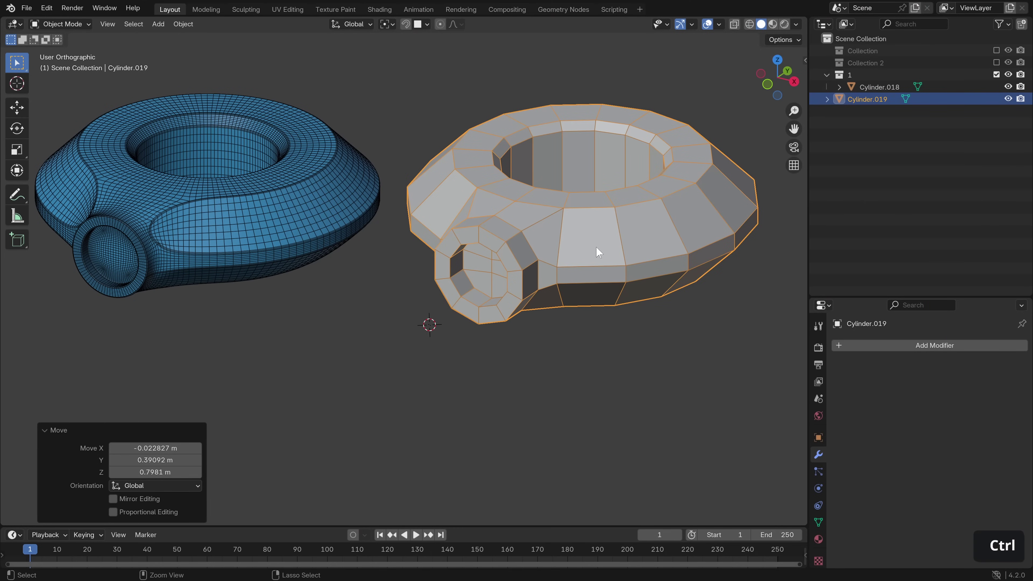
key("ctrl+3")
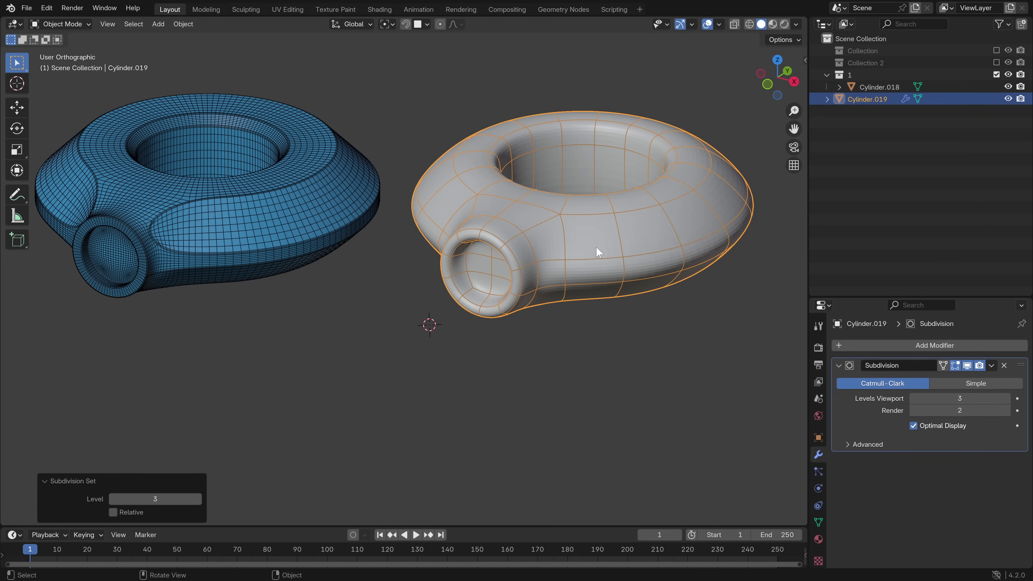
middle_click_drag(595, 245, 557, 267, "shift")
Select the outer rim edges by similar face angles and crease them to 1.
key("Tab")
middle_click_drag(618, 254, 655, 256, "shift")
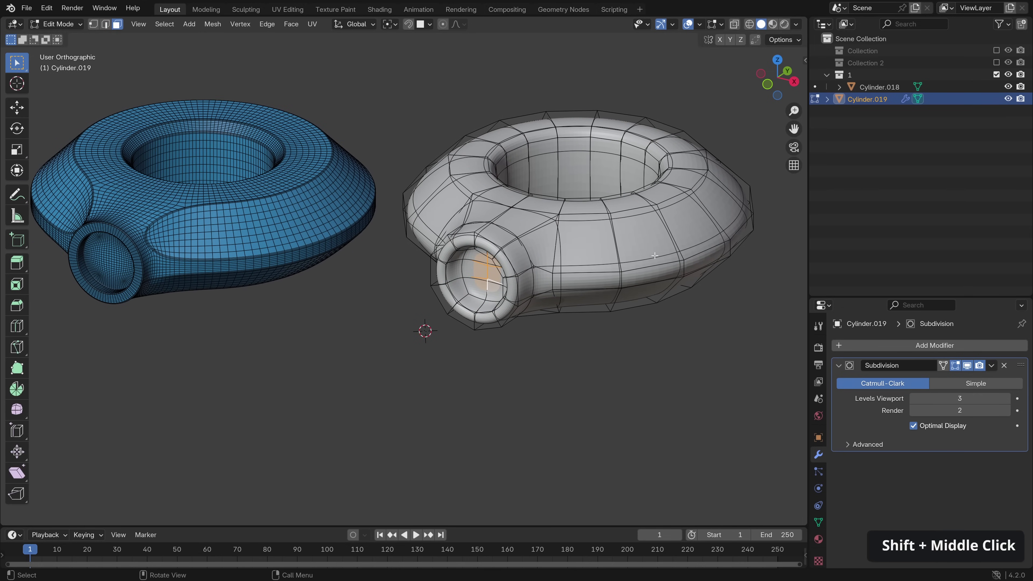
key("2")
left_click(705, 251)
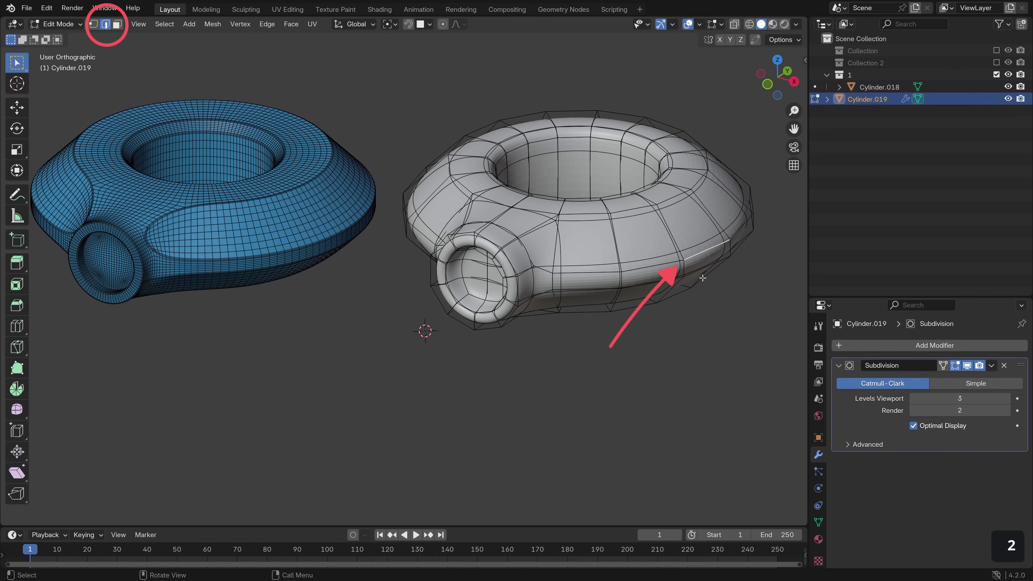
key("shift+g")
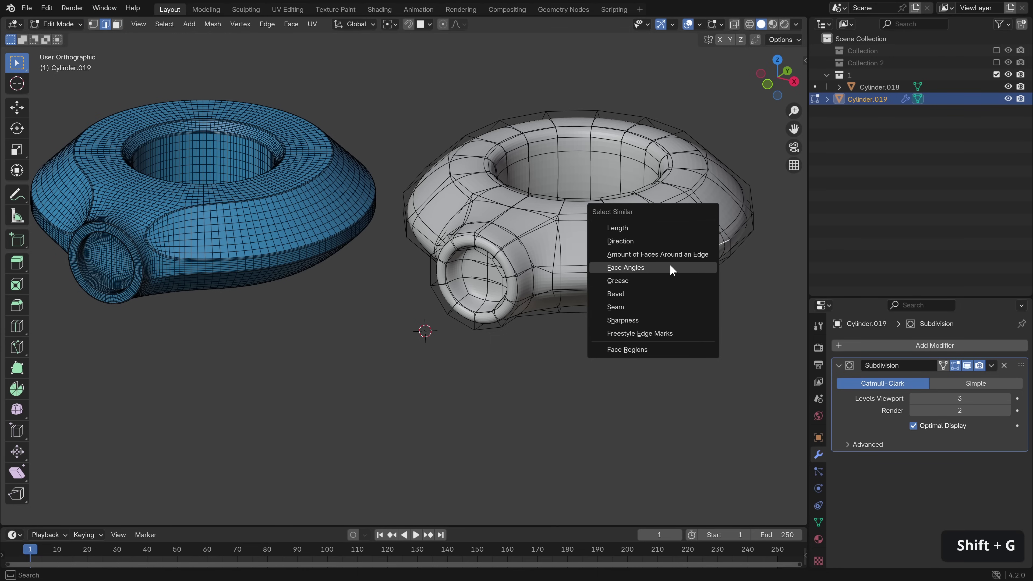
left_click(670, 265)
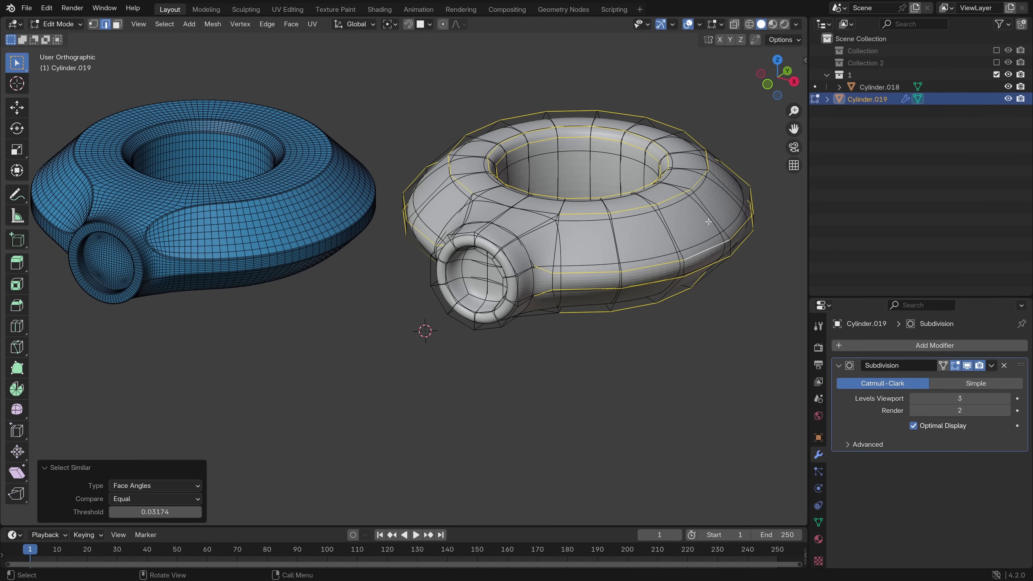
left_click_drag(160, 511, 163, 511, "shift")
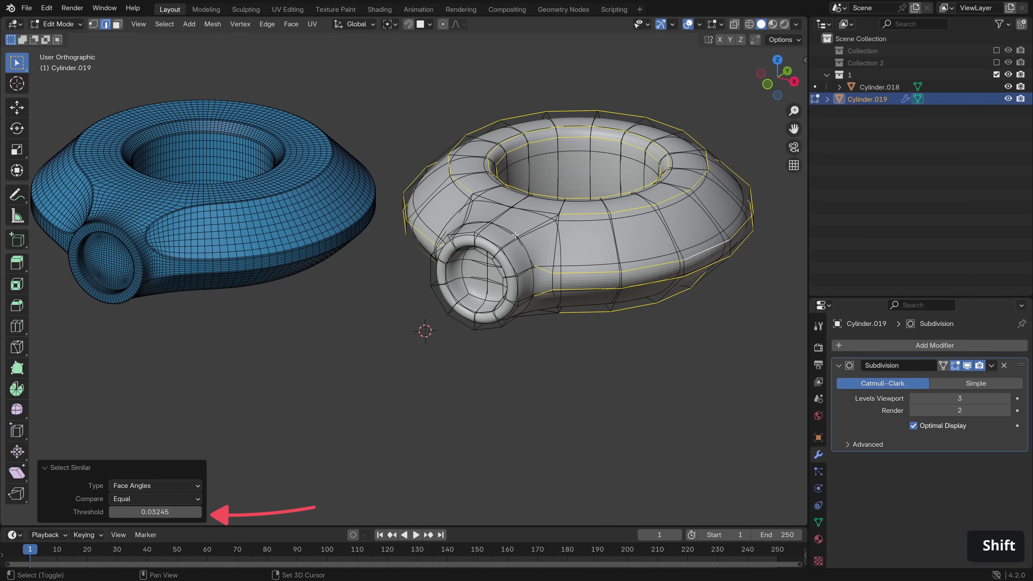
key("shift+e")
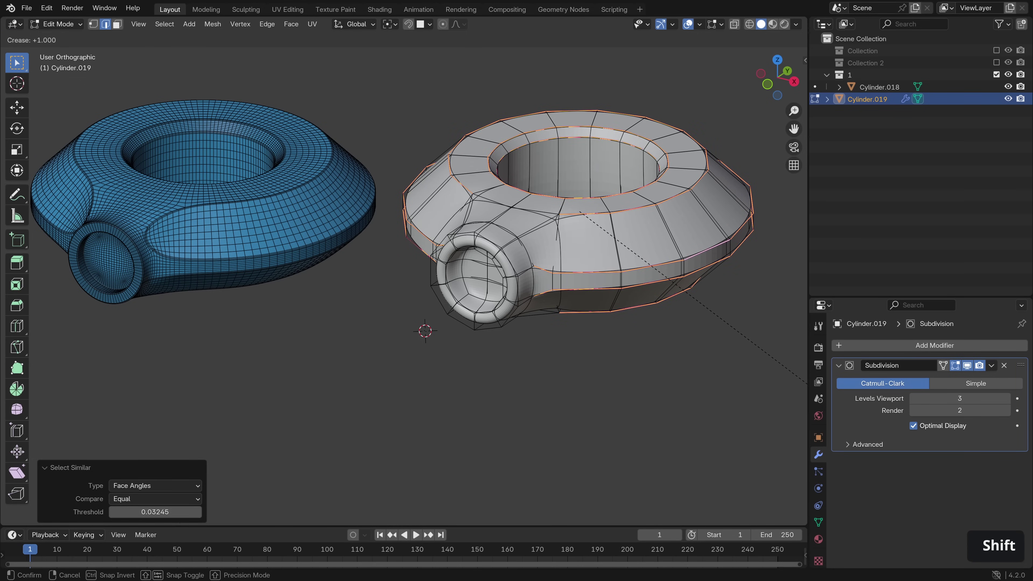
left_click(178, 379)
Select the boss rim edges by similar face angles and crease them fully.
left_click(507, 265)
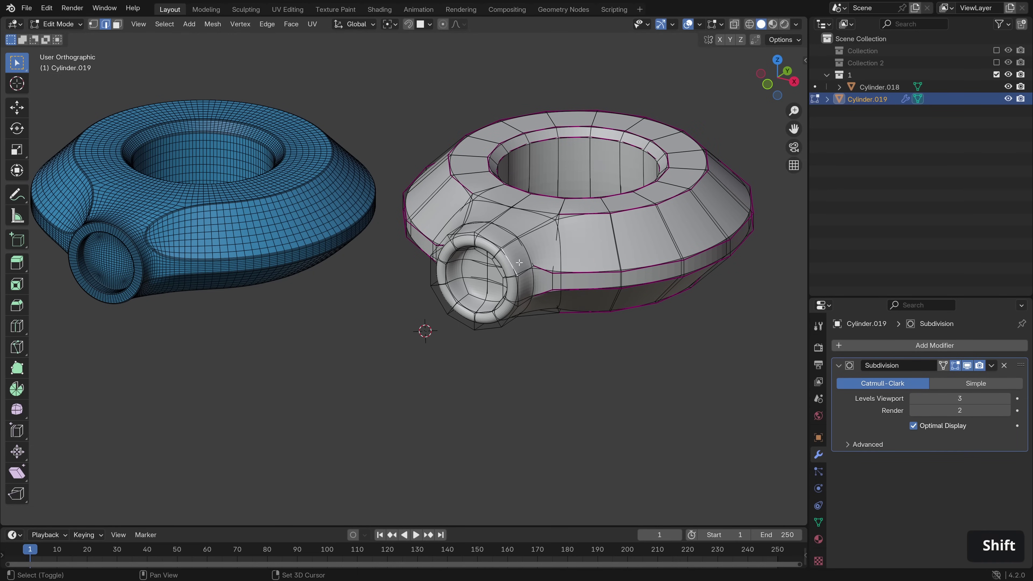
key("shift+g")
left_click(519, 265)
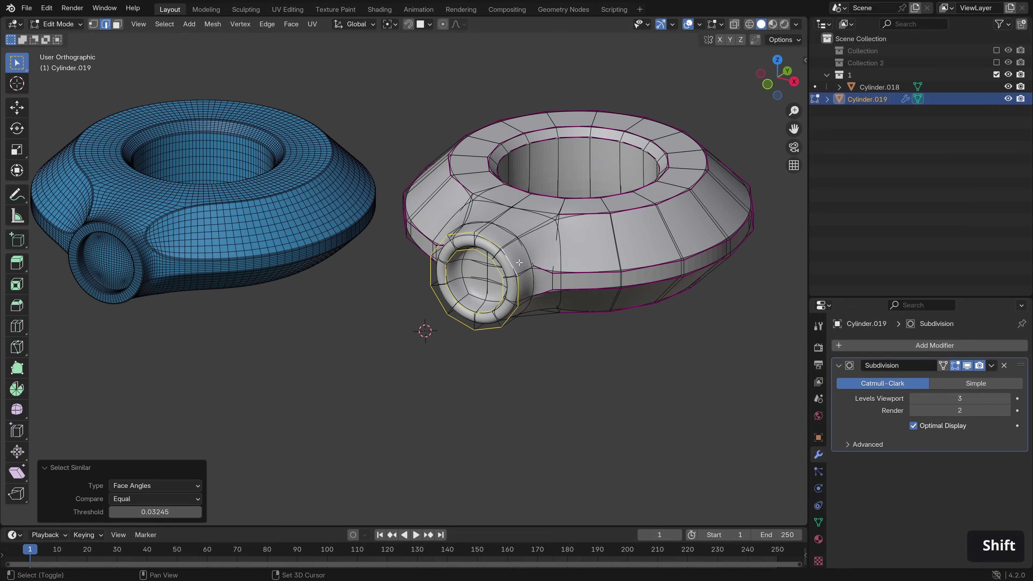
key("shift+e")
left_click(558, 289)
Preview the smoothing in object mode, then return to edit and select an edge.
key("Tab")
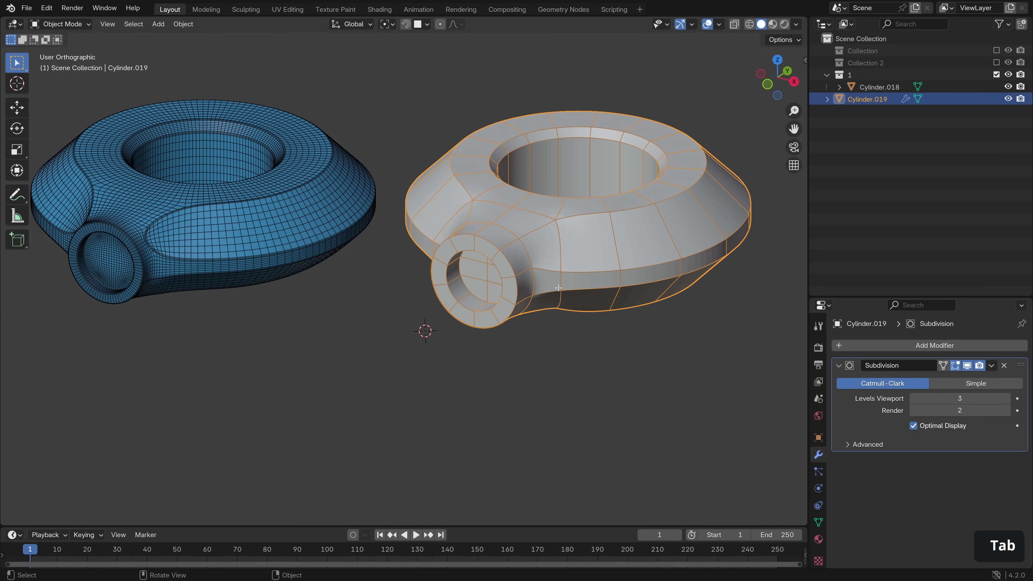
key("Tab")
left_click(525, 246)
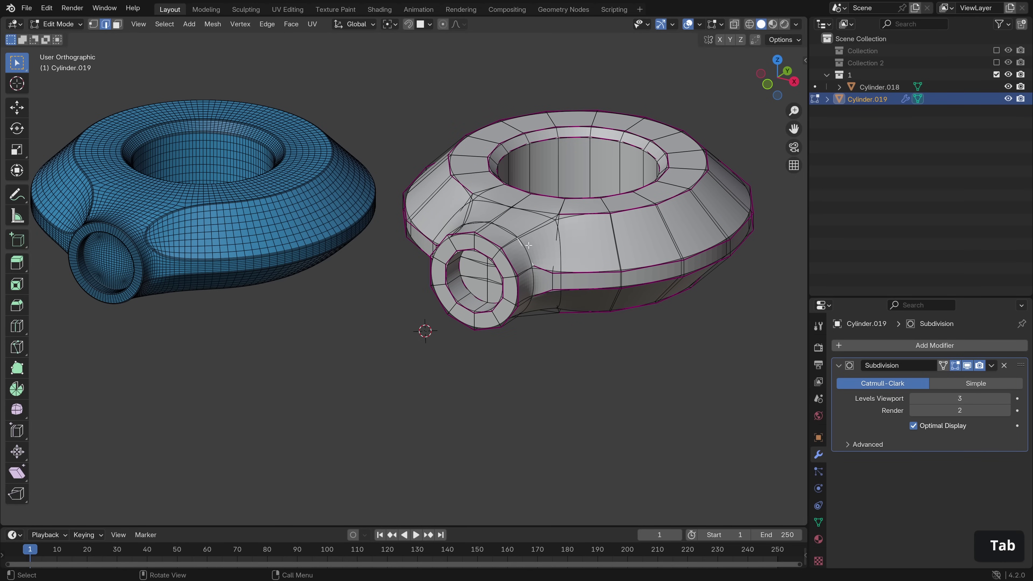
middle_click_drag(525, 245, 541, 220)
Crease one more edge at 1.000 and preview the result from the other side.
left_click(459, 207, "shift")
key("shift+e")
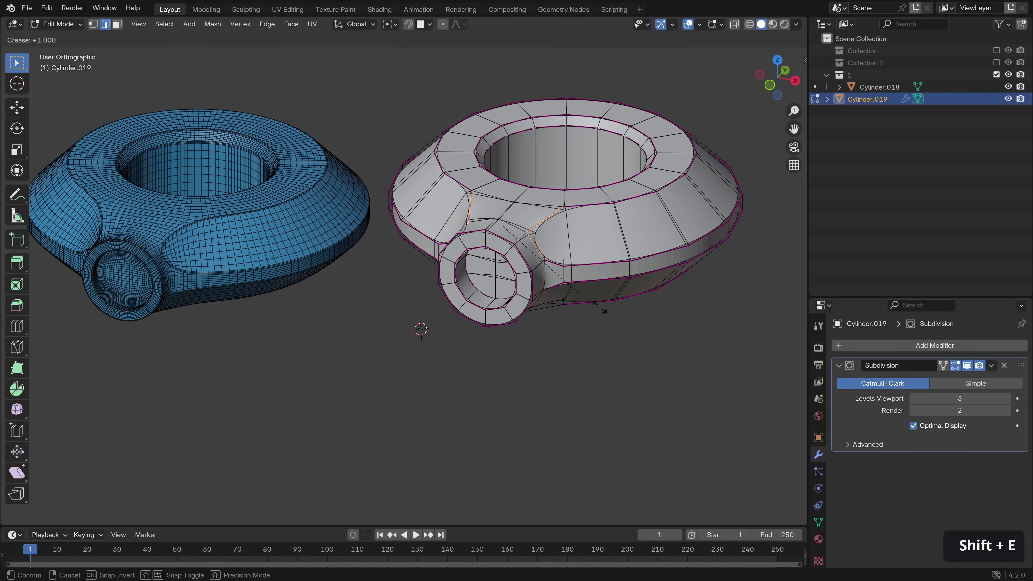
left_click(769, 389)
key("Tab")
middle_click_drag(624, 326, 621, 226)
key("Tab")
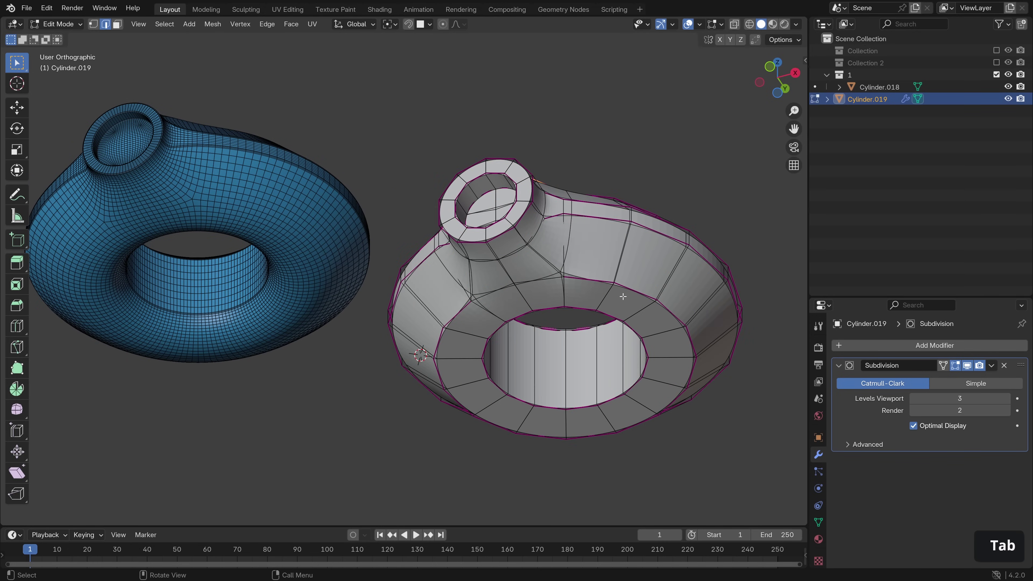
Set the crease on the edge loop around the hole to -0.979.
left_click(626, 287, "alt")
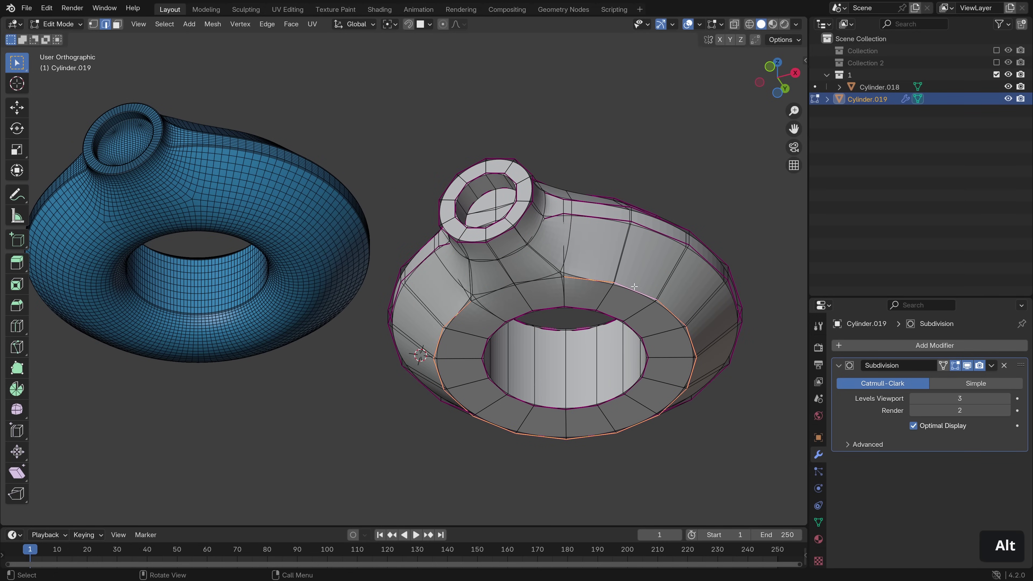
key("shift+e")
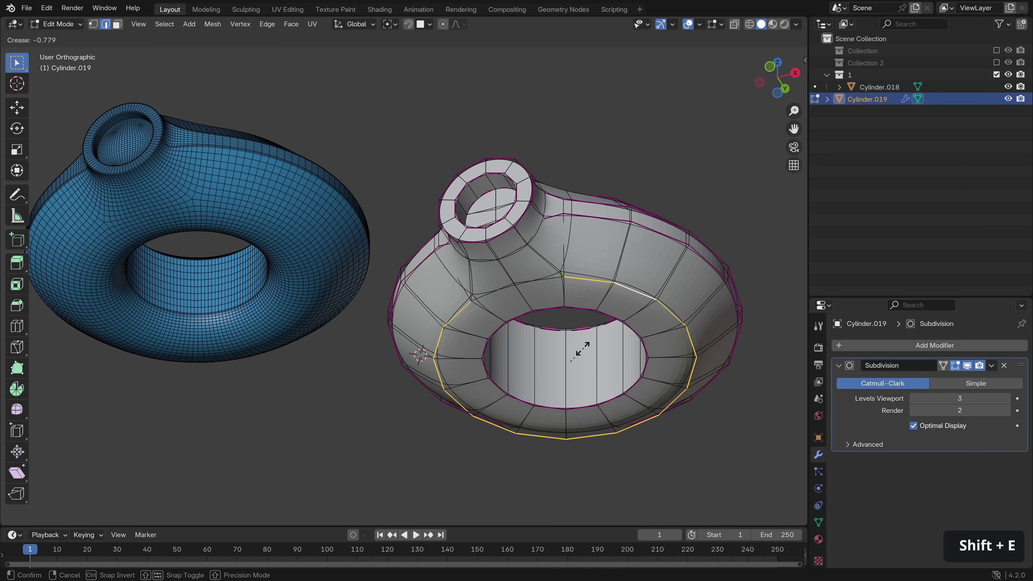
left_click(571, 361)
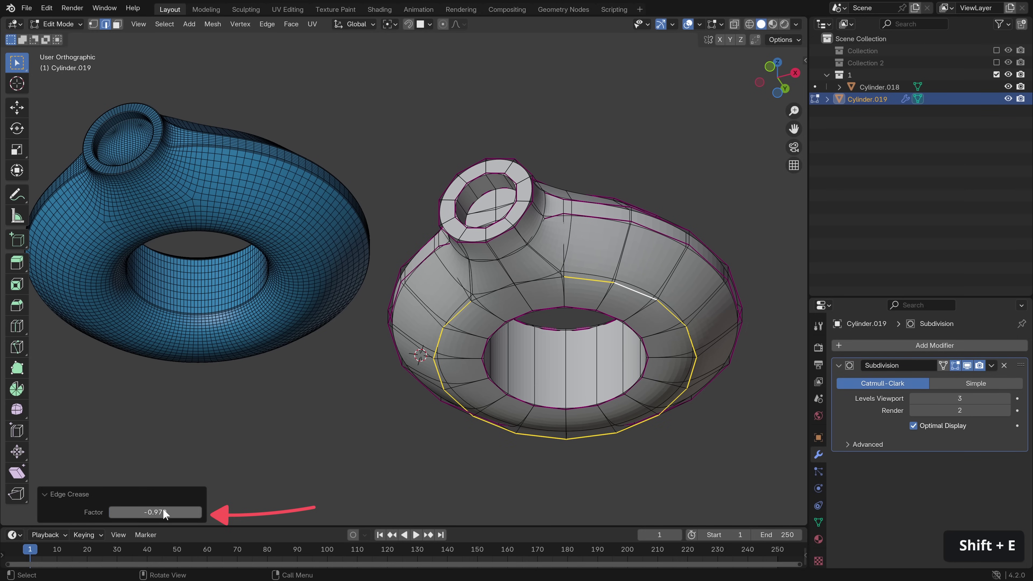
left_click_drag(160, 513, 154, 514)
Raise the hole's inner edge loop 0.114 m along Z.
key("Tab")
key("Tab")
left_click(558, 406, "alt")
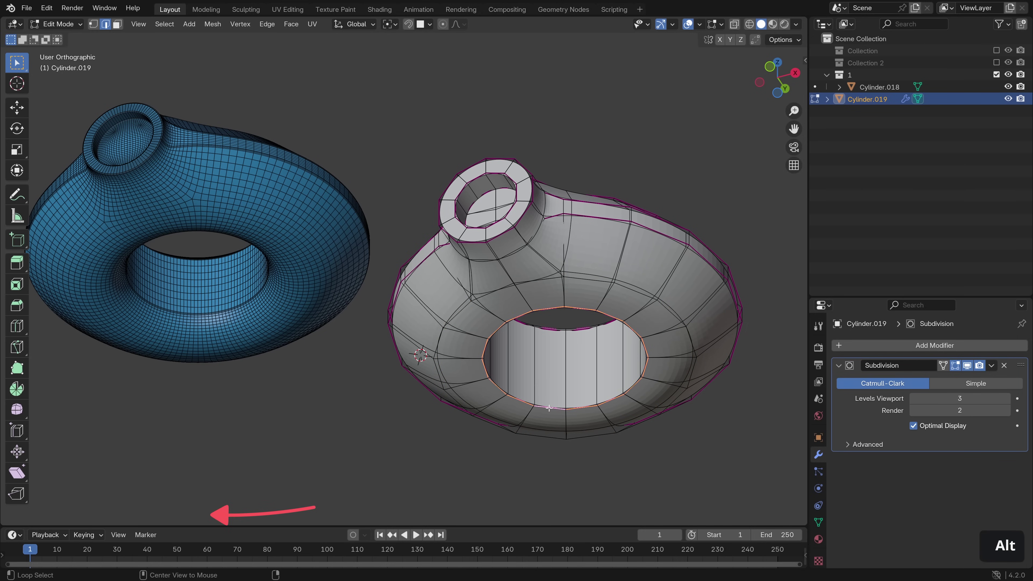
key("g")
key("z")
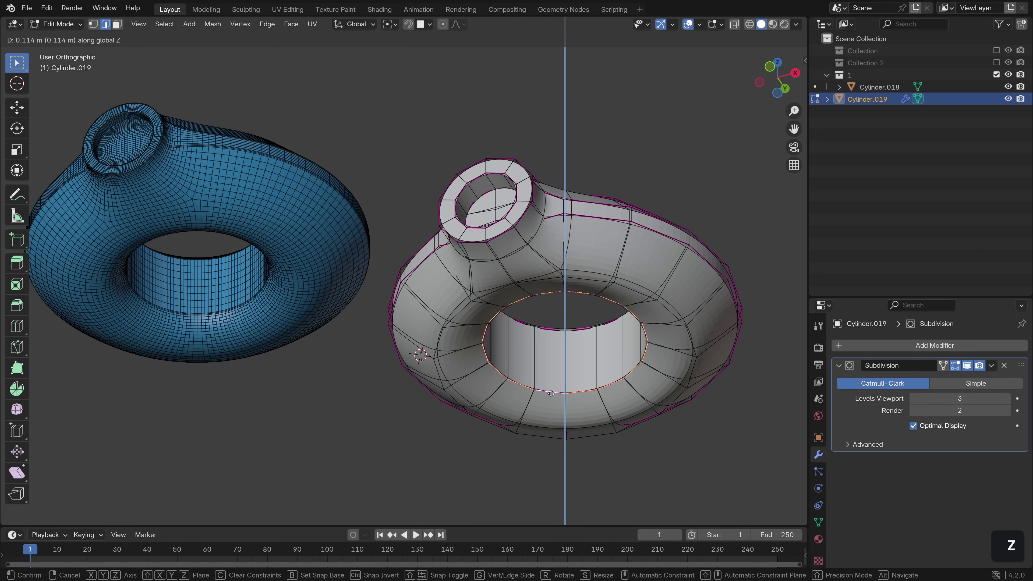
left_click(551, 386)
key("Tab")
scroll(537, 282, "up", 5)
middle_click_drag(557, 391, 567, 272)
Apply Shade Smooth to the grey ring.
right_click(615, 241)
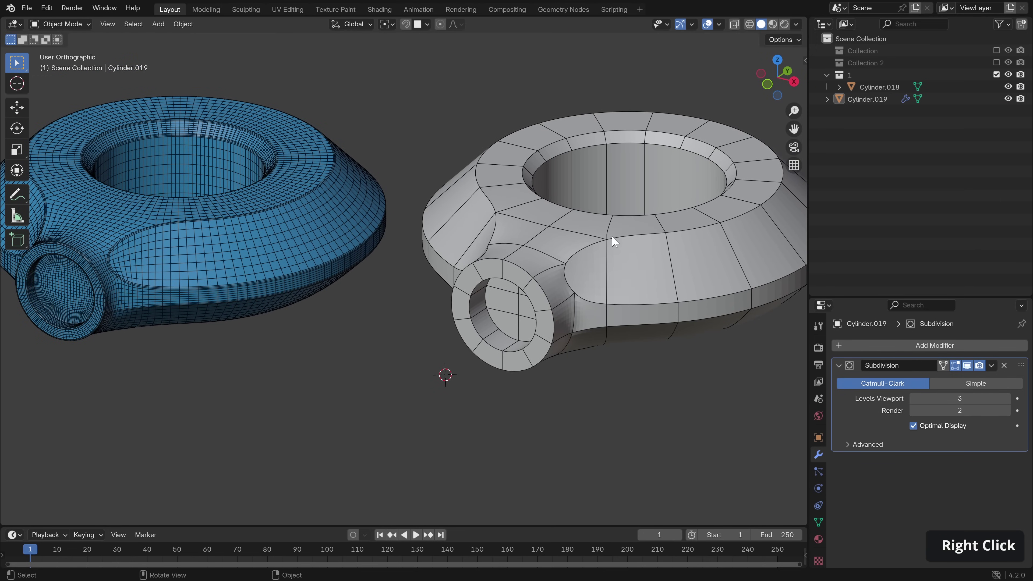
left_click(628, 247)
right_click(628, 248)
left_click(629, 247)
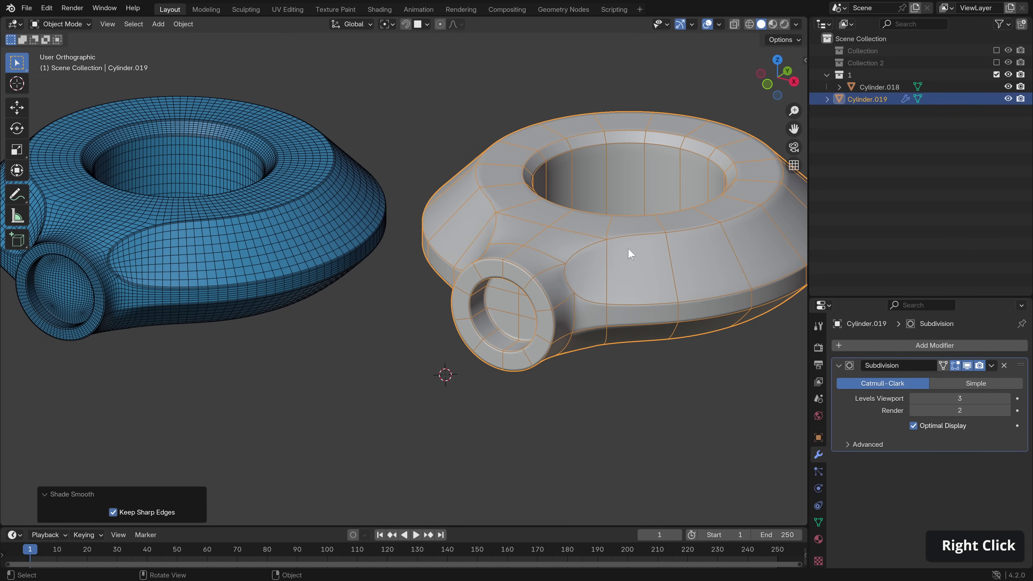
Deselect everything and hide overlays to compare both rings' smooth surfaces.
key("alt+a")
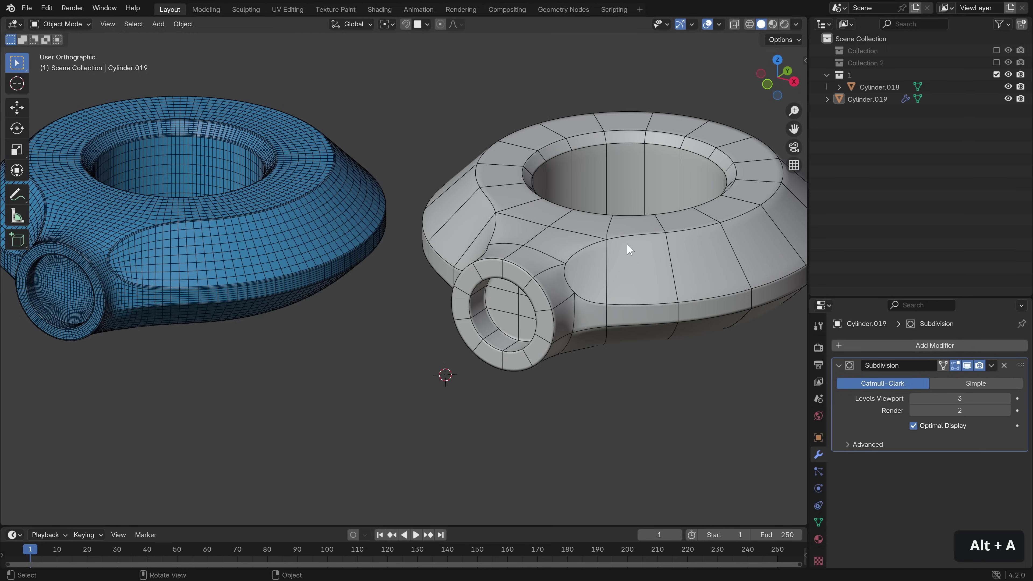
key("alt+shift+z")
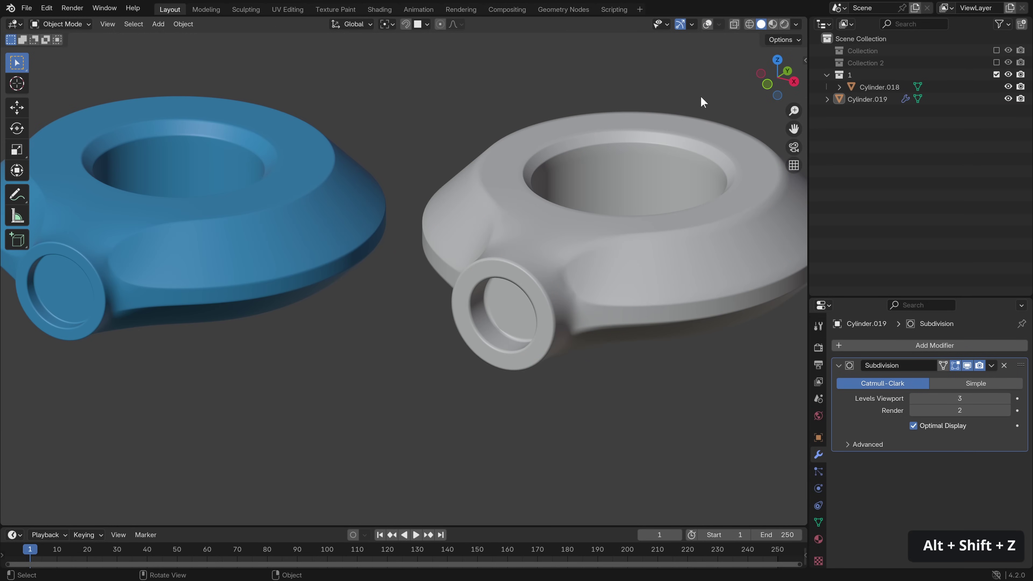
middle_click_drag(628, 235, 602, 264, "shift")
scroll(602, 264, "down", 2)
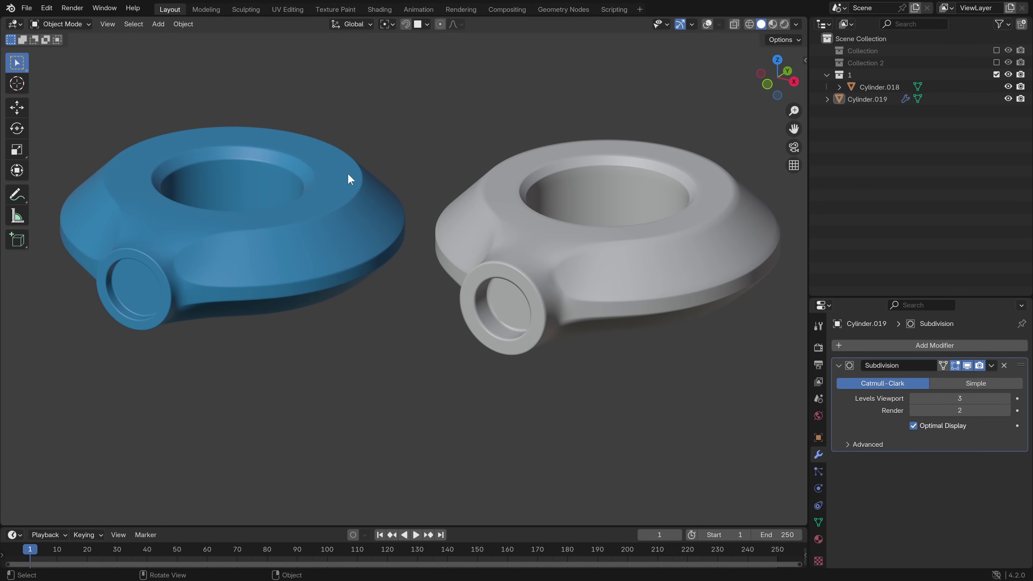
Select Cylinder.019's edges with matching crease and give them an edge bevel weight of 1.000.
left_click(581, 282)
key("alt+shift+z")
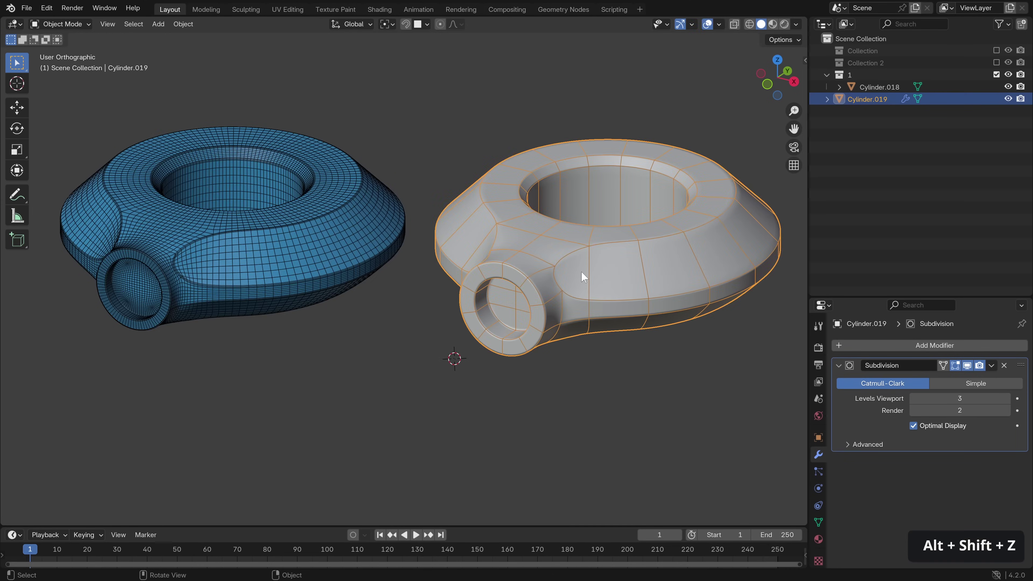
key("Tab")
middle_click_drag(581, 270, 633, 258, "shift")
left_click(597, 253)
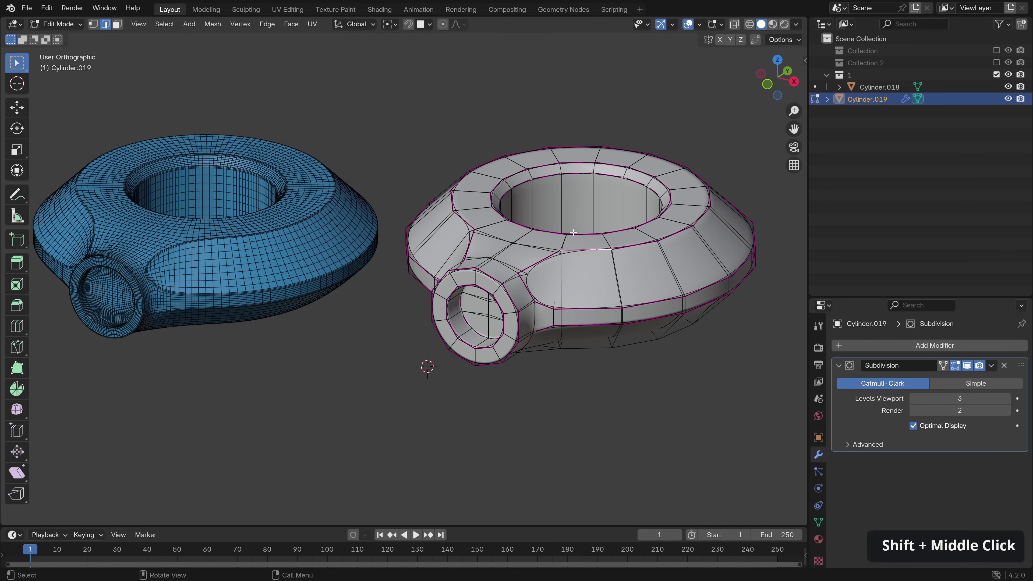
key("shift+g")
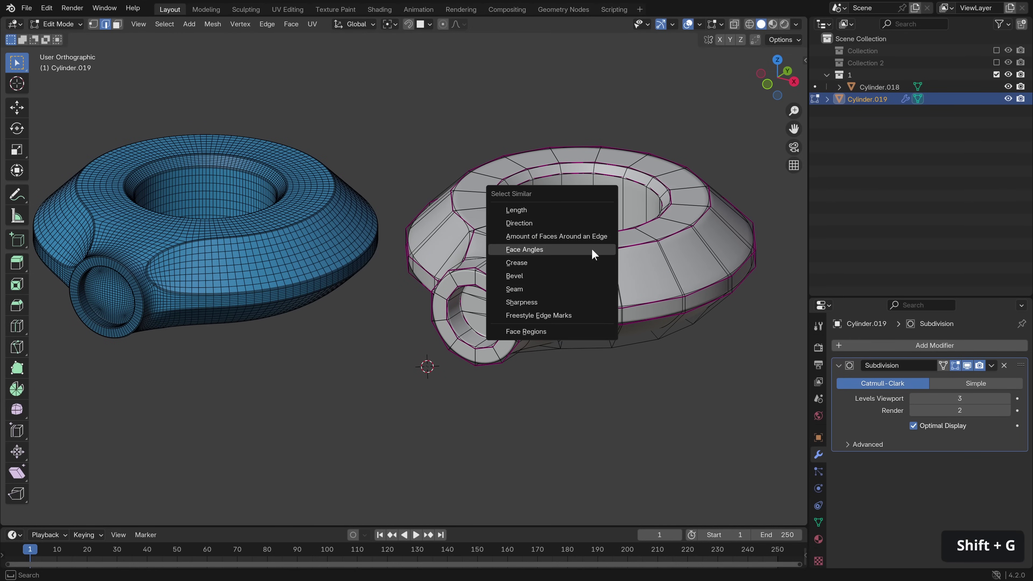
left_click(543, 263)
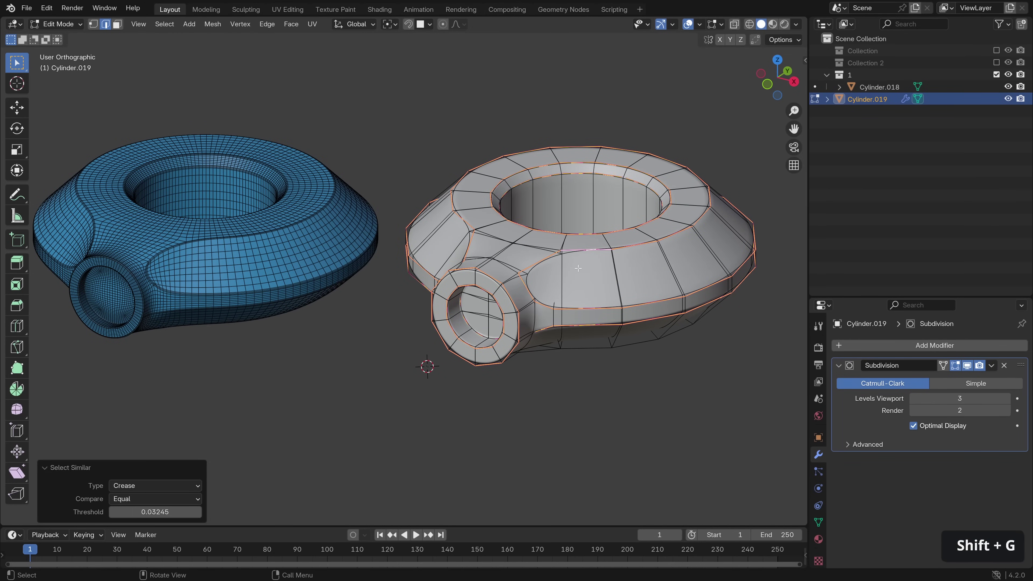
key("ctrl+e")
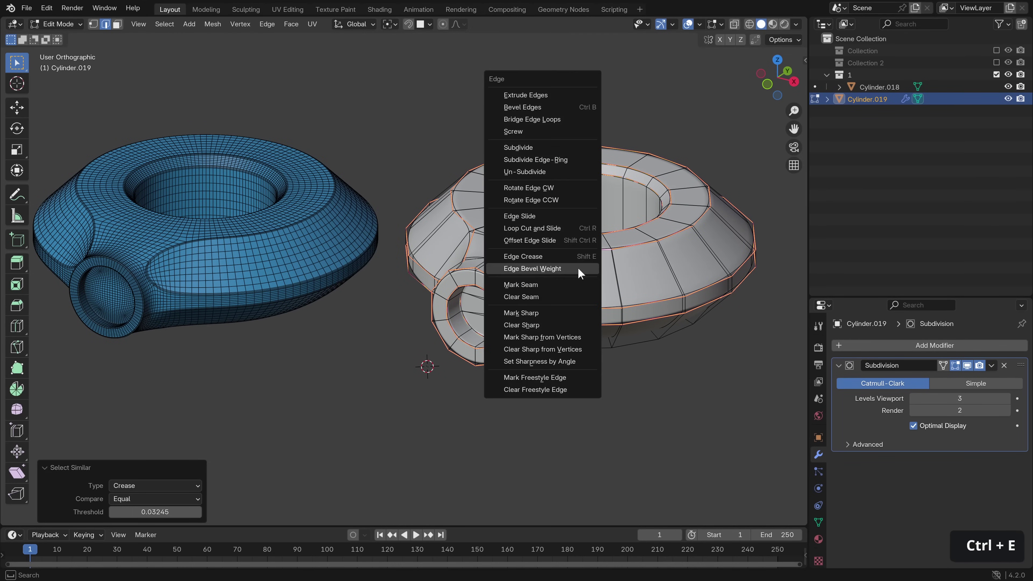
left_click(544, 271)
left_click(294, 488)
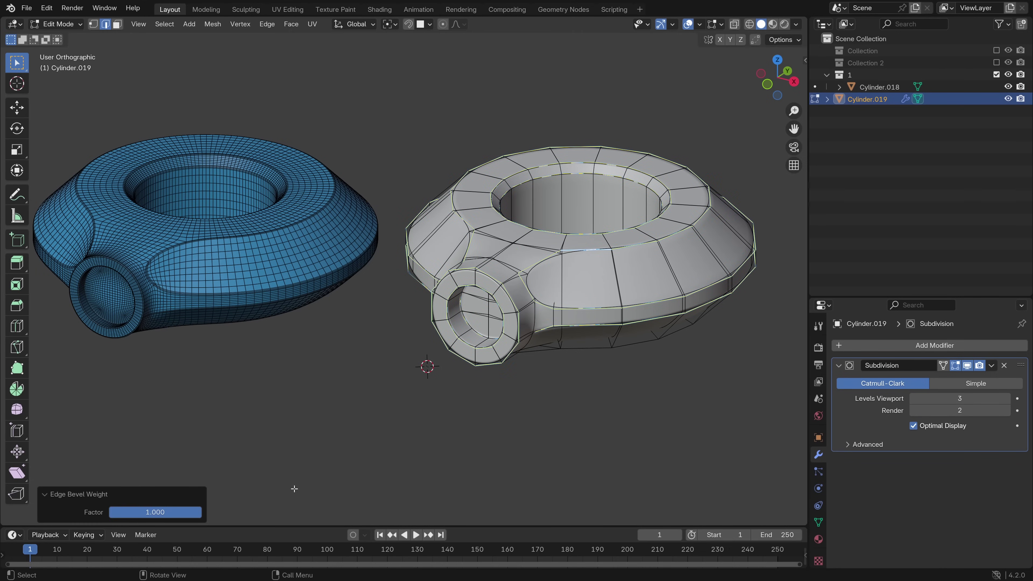
Add a Bevel modifier to the grey ring, limited to weighted edges.
key("Tab")
left_click(886, 346)
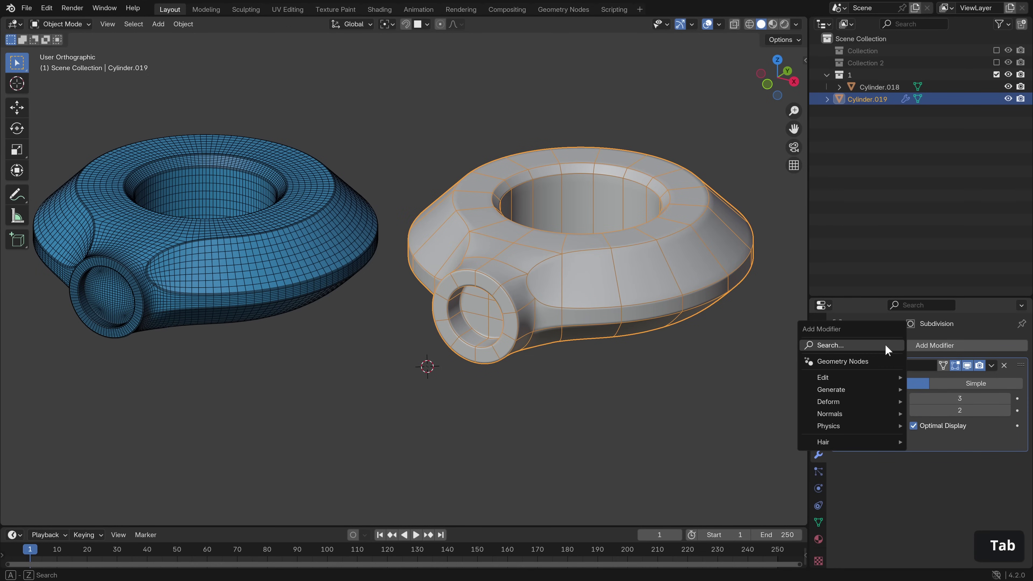
type("eve")
left_click(883, 365)
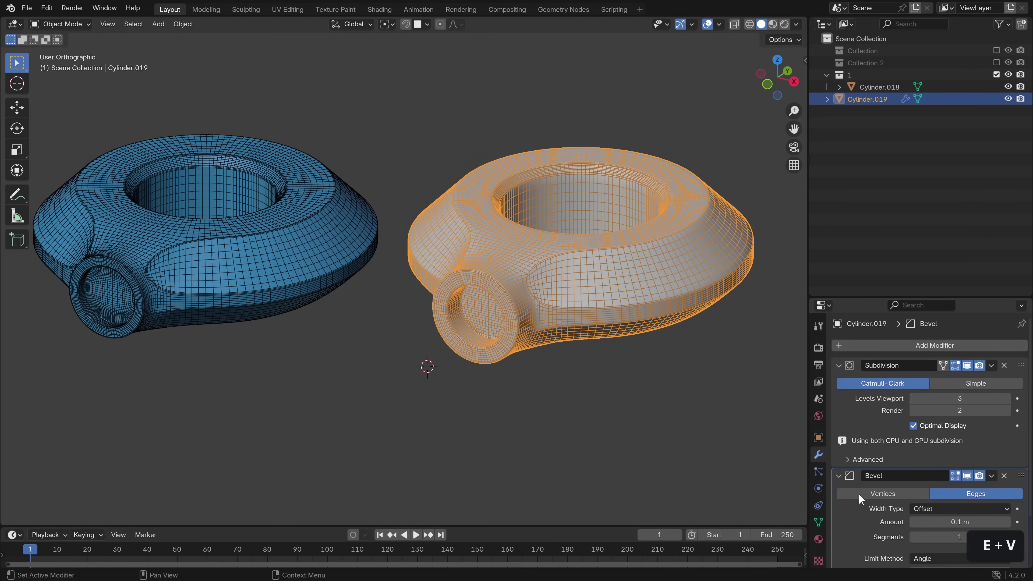
scroll(861, 499, "down", 3)
left_click(937, 499)
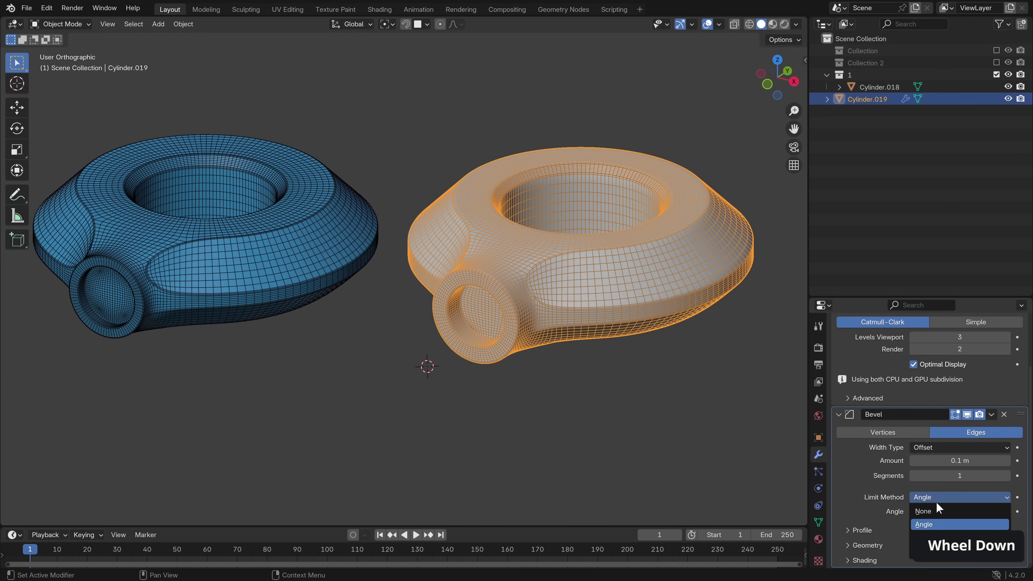
left_click(933, 548)
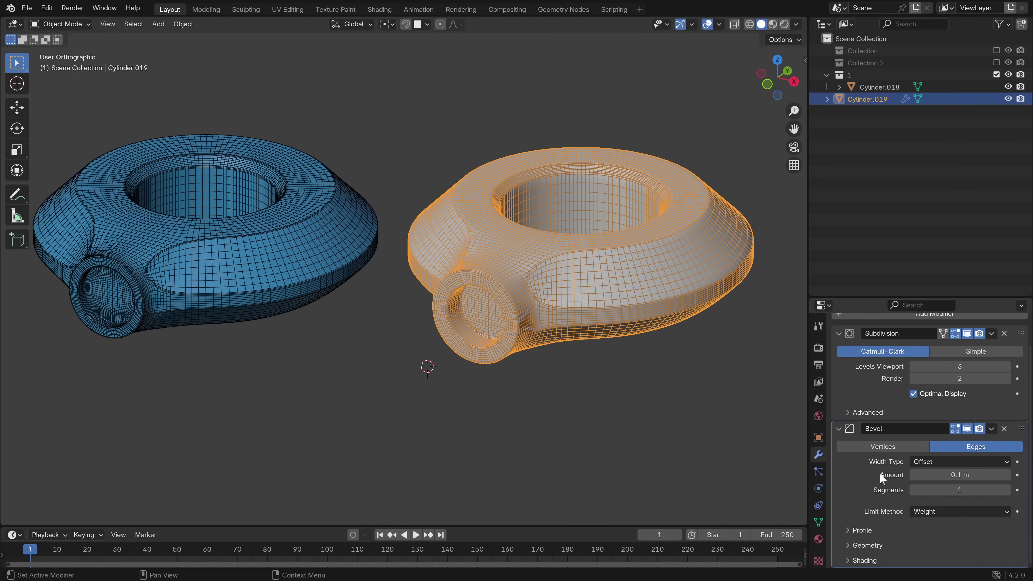
Turn on Harden Normals for the bevel and check the shading with overlays hidden.
left_click(862, 561)
scroll(884, 492, "down", 4)
left_click(925, 499)
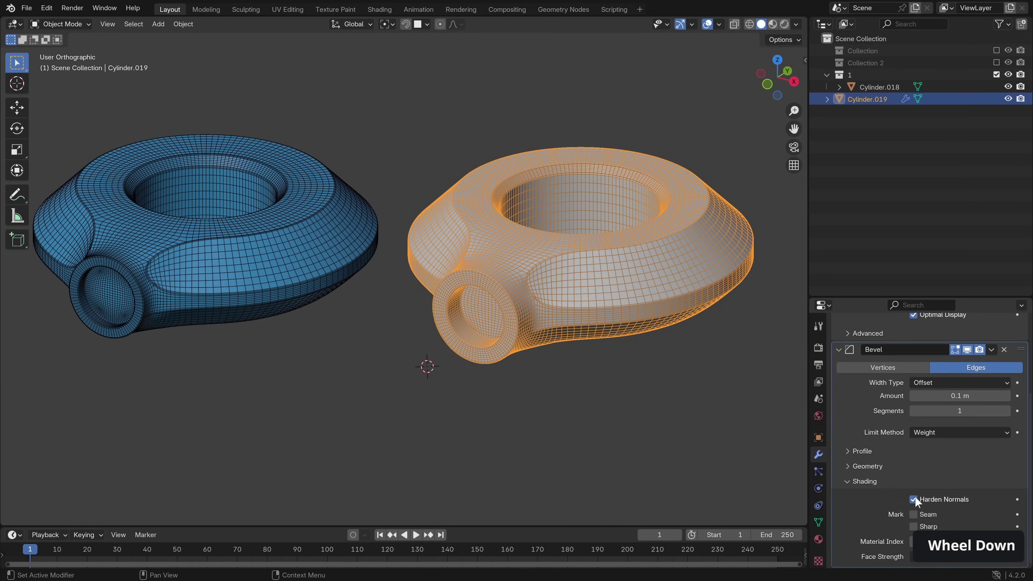
key("shift+alt+z")
middle_click_drag(341, 299, 408, 304, "shift")
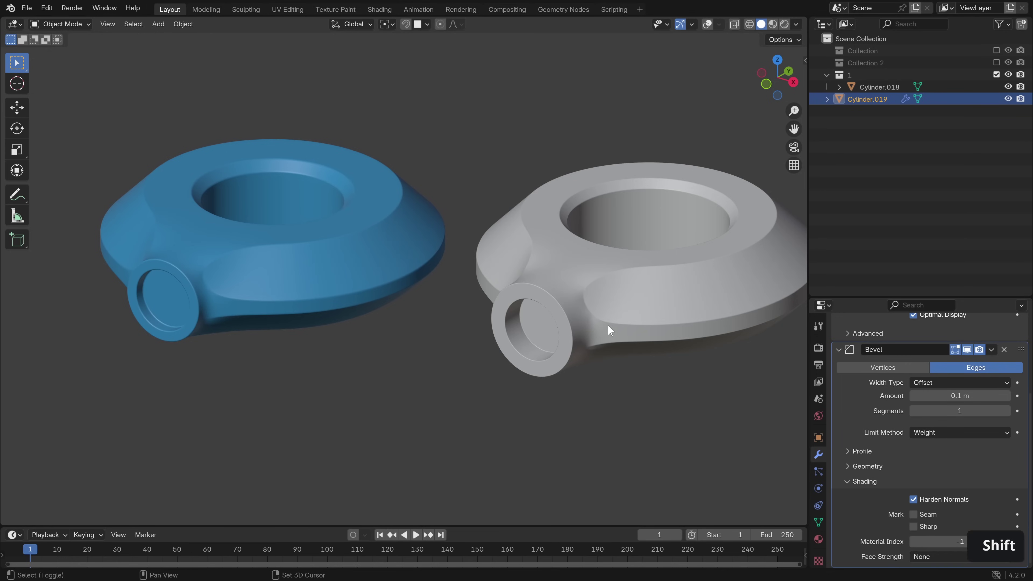
middle_click_drag(607, 324, 584, 322, "shift")
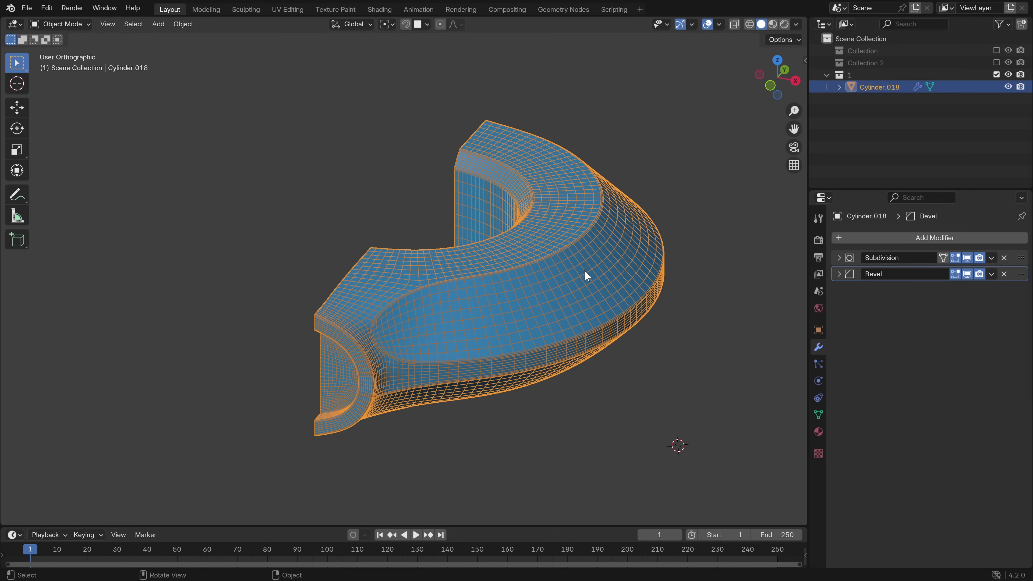
mouse_move(584, 269)
middle_mouse_down()
mouse_move(558, 274)
mouse_move(601, 275)
middle_mouse_up()
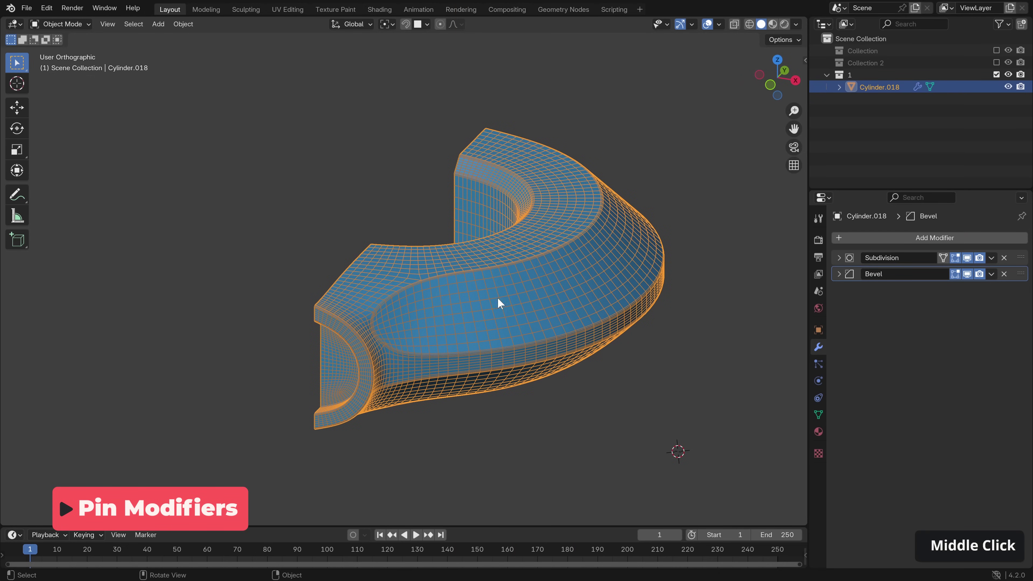
middle_click_drag(542, 264, 541, 275)
left_click(891, 238)
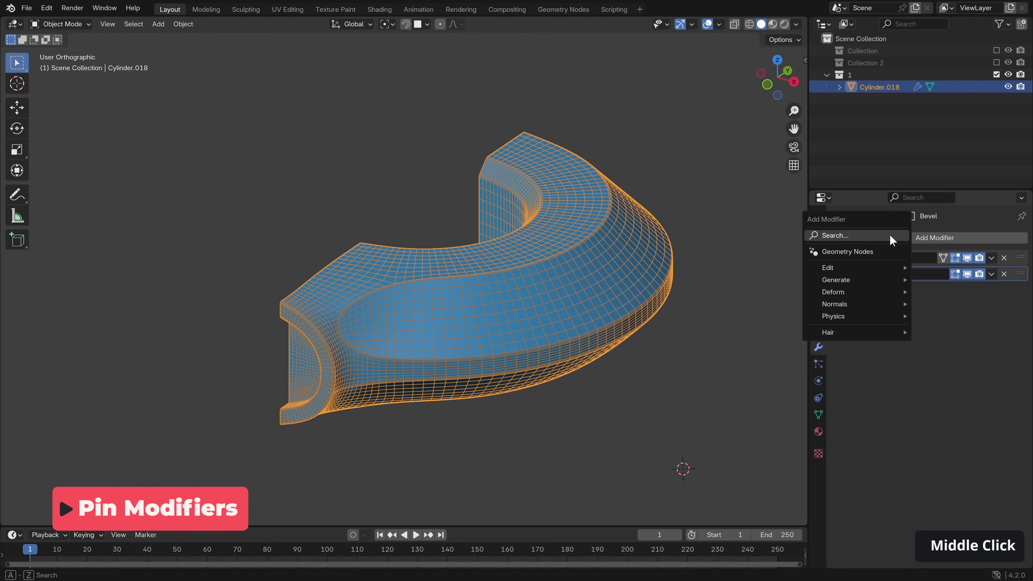
left_click(855, 235)
type("mi")
key("Return")
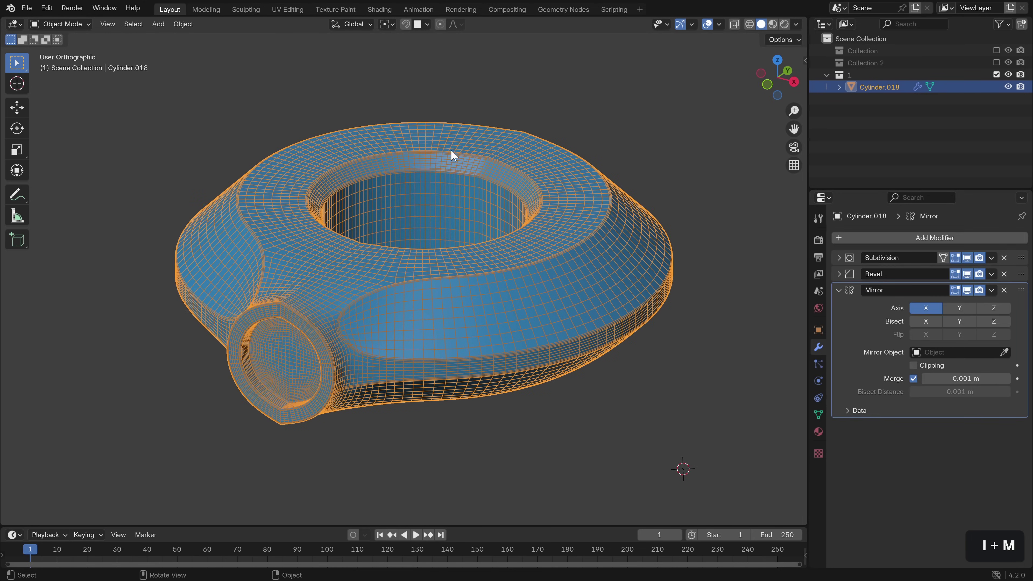
middle_click_drag(453, 154, 423, 231)
scroll(374, 308, "up", 2)
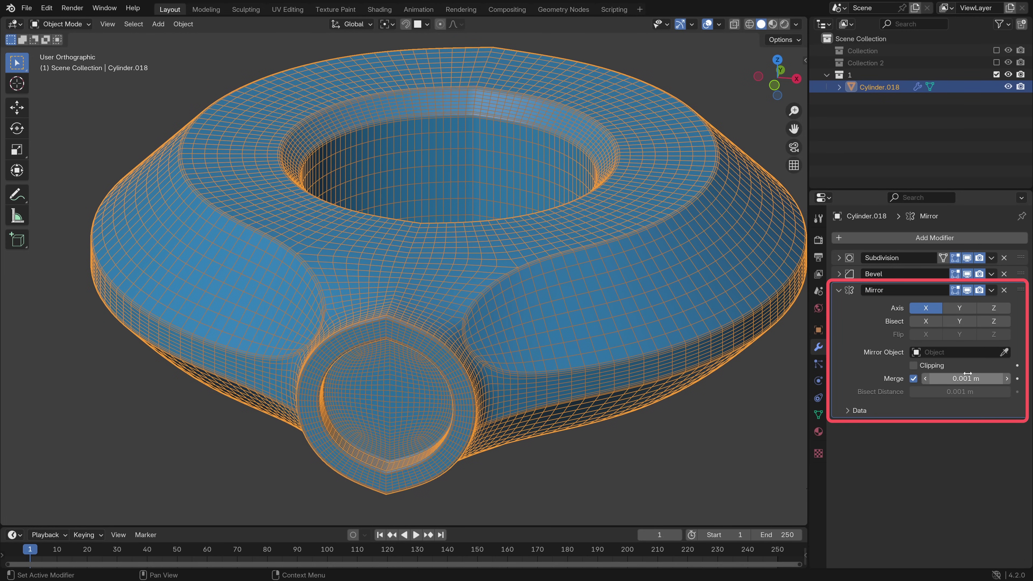
key("ctrl+z")
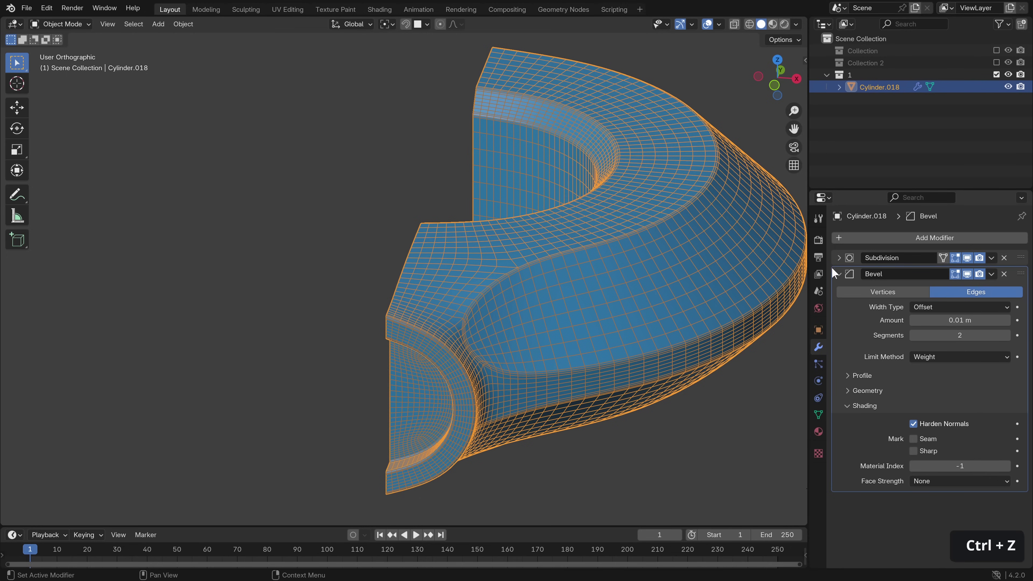
Pin the Bevel and Subdivision modifiers to the end of the stack.
left_click(840, 271)
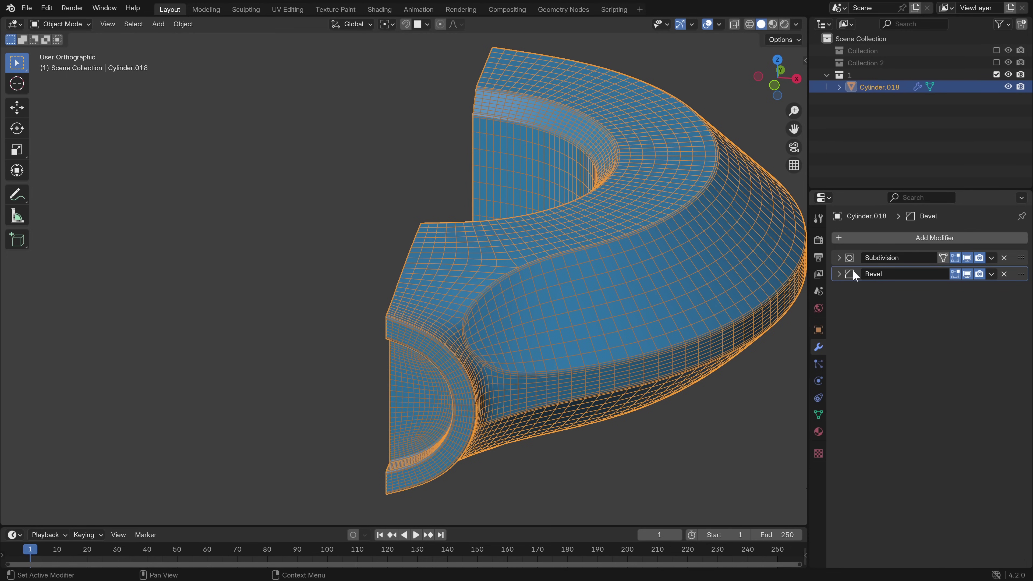
left_click(992, 273)
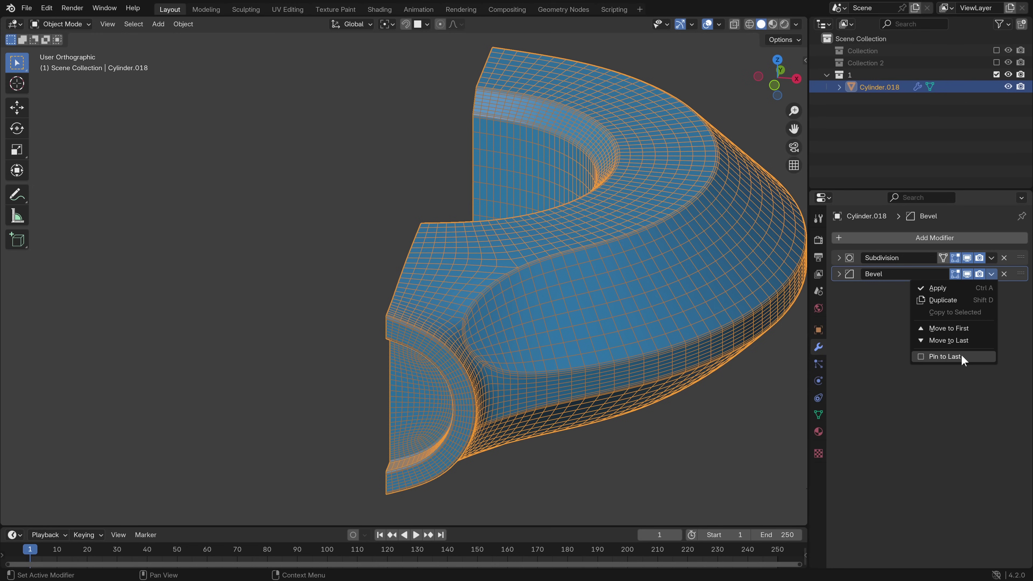
left_click(962, 358)
left_click(991, 260)
left_click(969, 342)
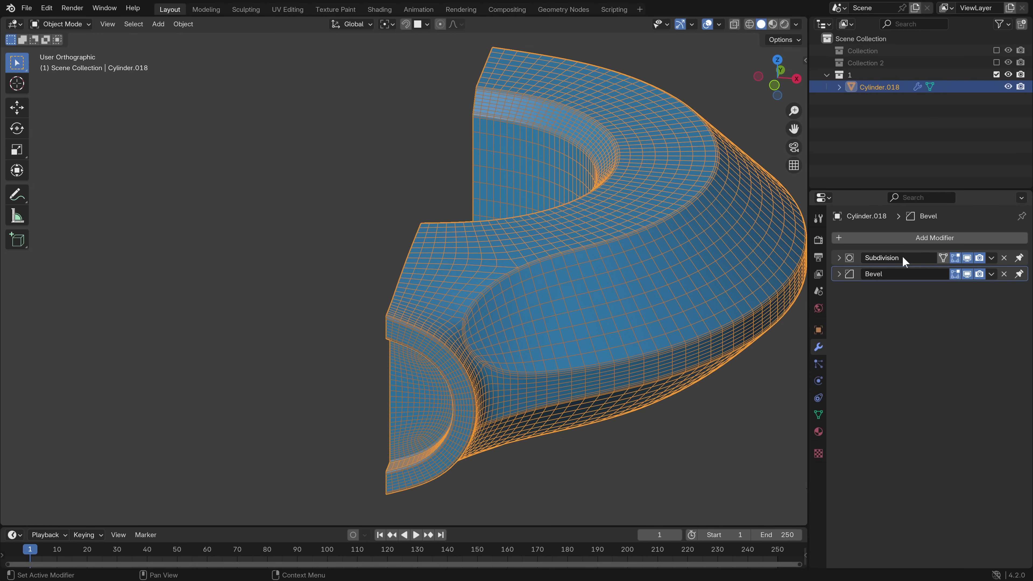
Add a Mirror modifier above the pinned modifiers to complete the hull ring.
scroll(712, 258, "down", 2)
left_click(924, 237)
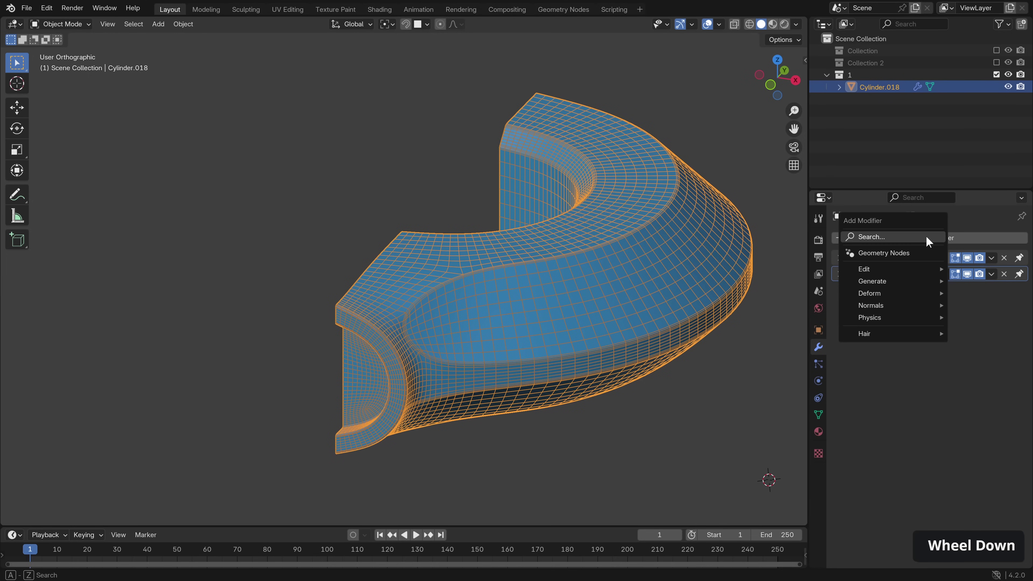
left_click(920, 389)
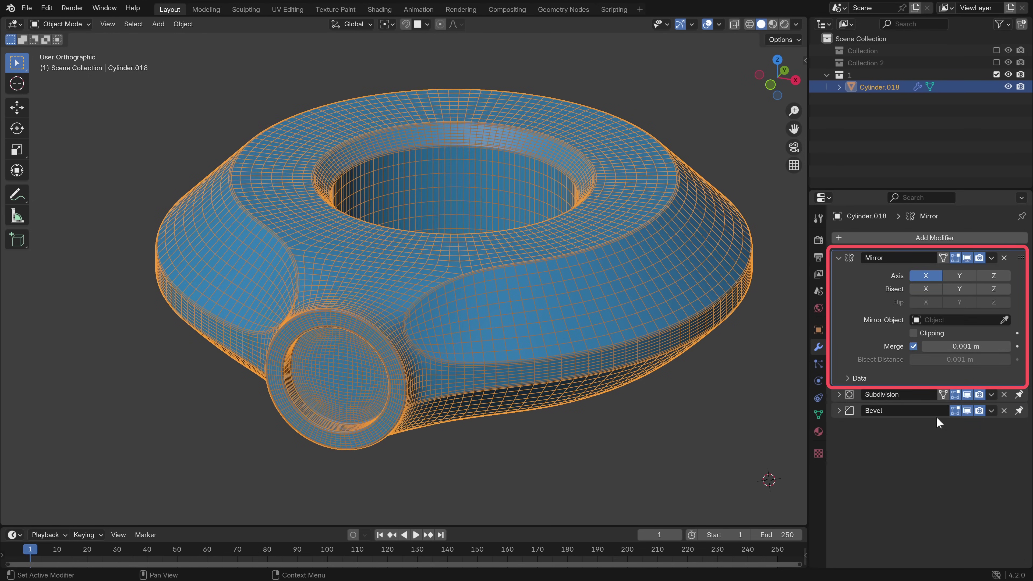
Place the 3D cursor on the hull and add a Bézier curve there.
scroll(533, 285, "up", 3, "shift")
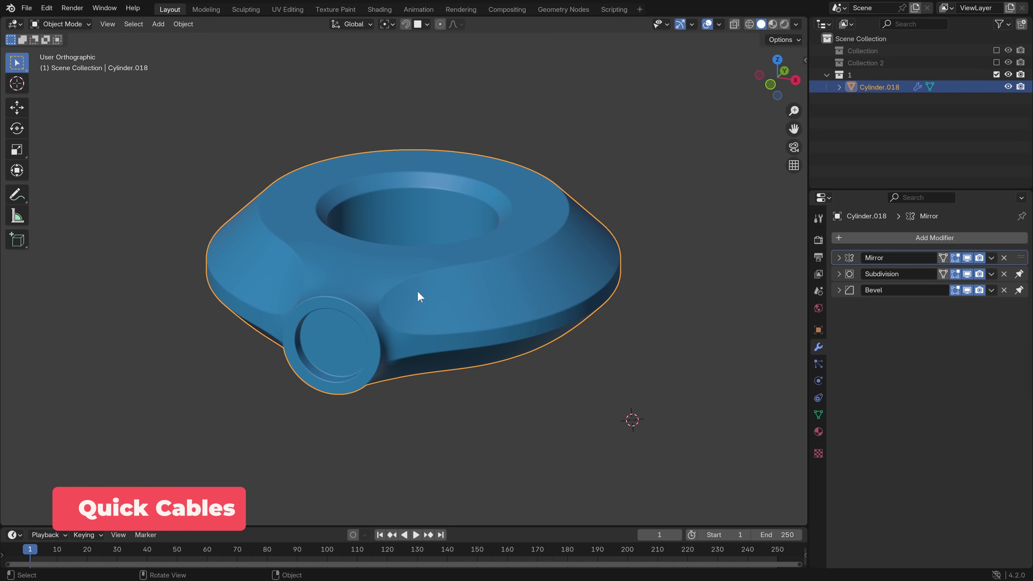
middle_click_drag(468, 280, 372, 252)
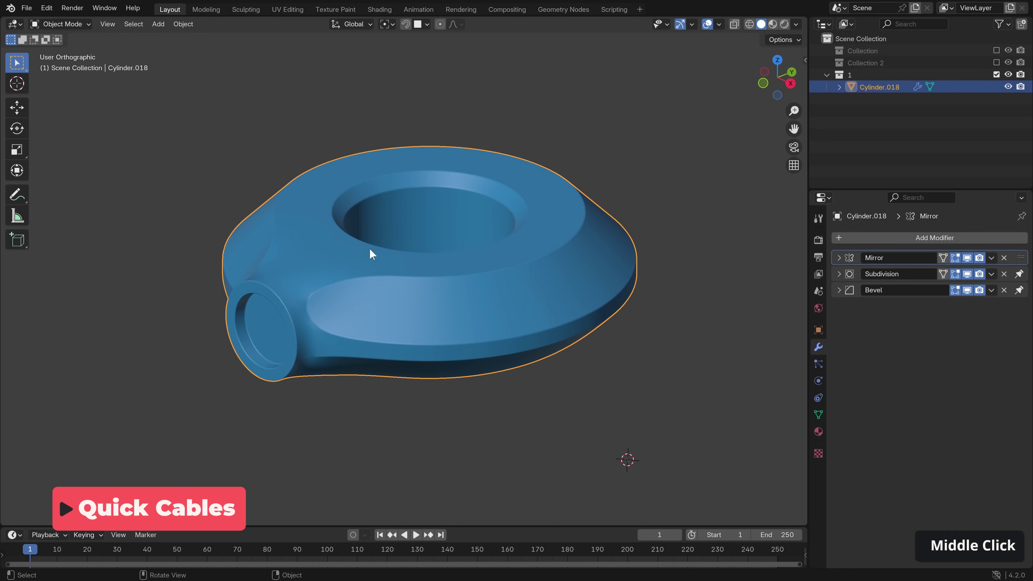
right_click(337, 245, "shift")
key("shift+a")
mouse_move(327, 260)
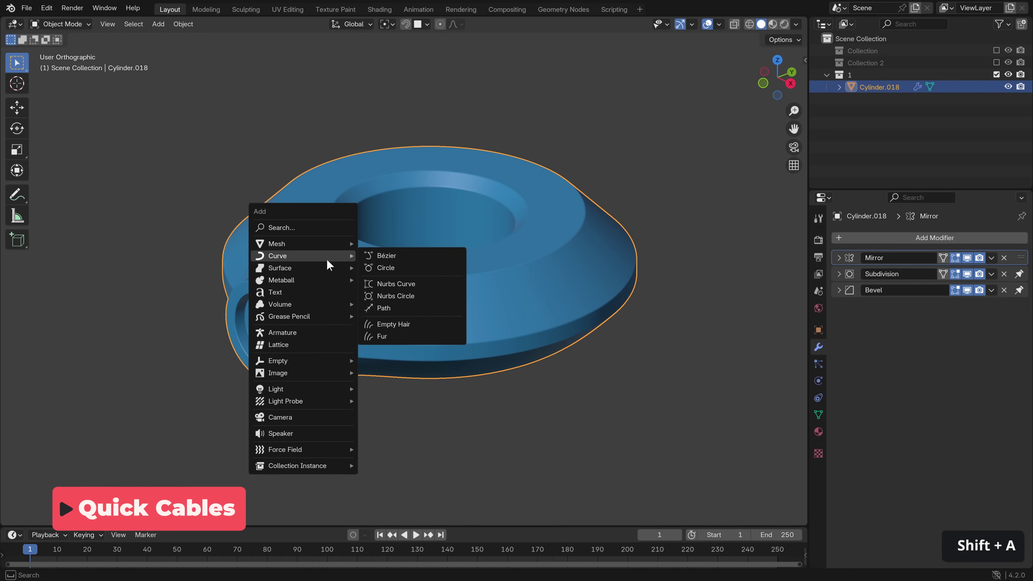
left_click(404, 255)
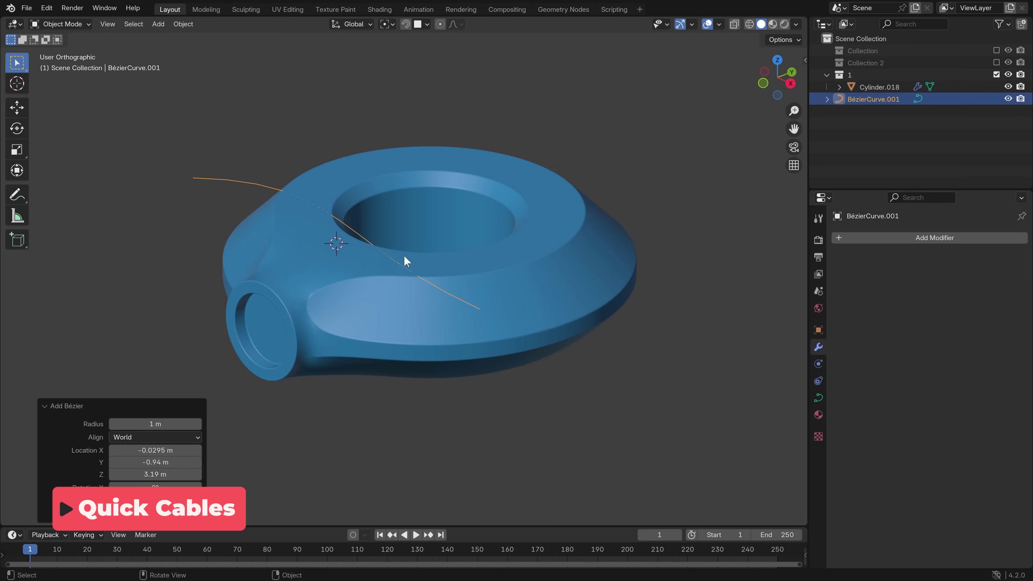
Raise the curve's Bevel Depth to 0.049 m to make a round tube.
left_click(819, 398)
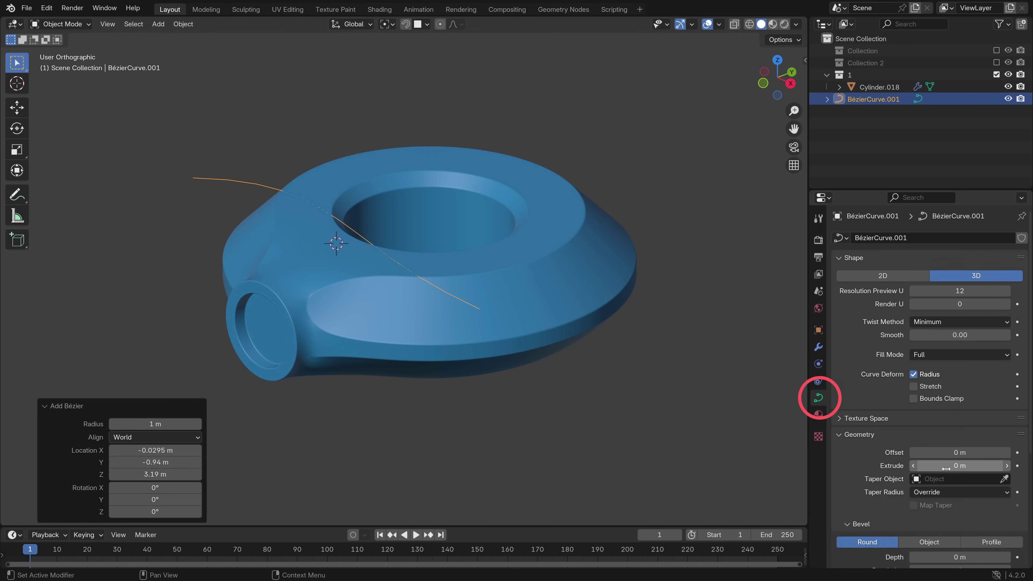
scroll(960, 463, "down", 6)
mouse_move(960, 436)
left_mouse_down("alt")
mouse_move(993, 436)
mouse_move(968, 436)
left_mouse_up("alt")
Thin the tube to 0.025 m bevel depth and reshape its end point by moving and rotating.
key("Return")
middle_click_drag(464, 245, 468, 242)
key("Tab")
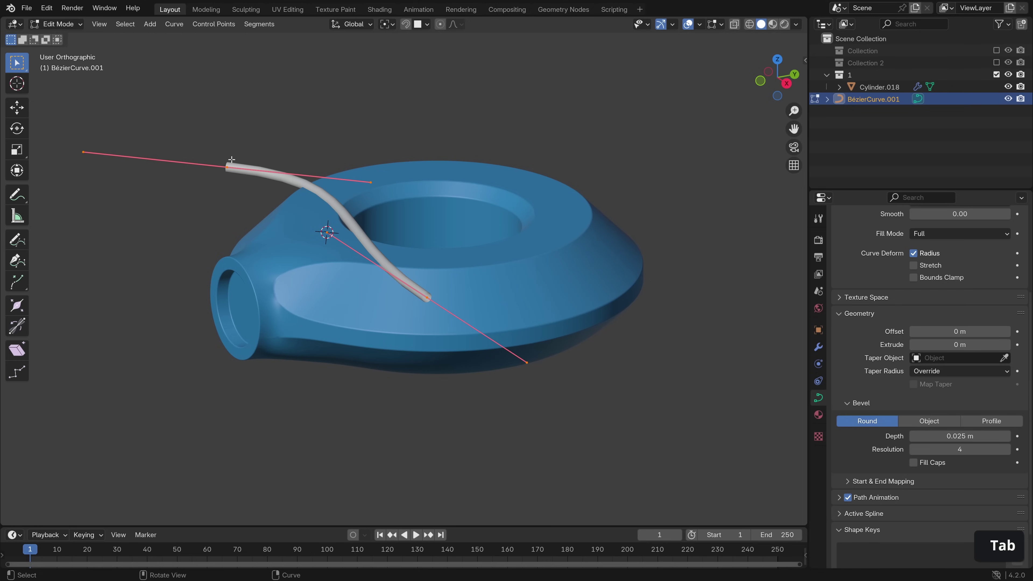
key("g")
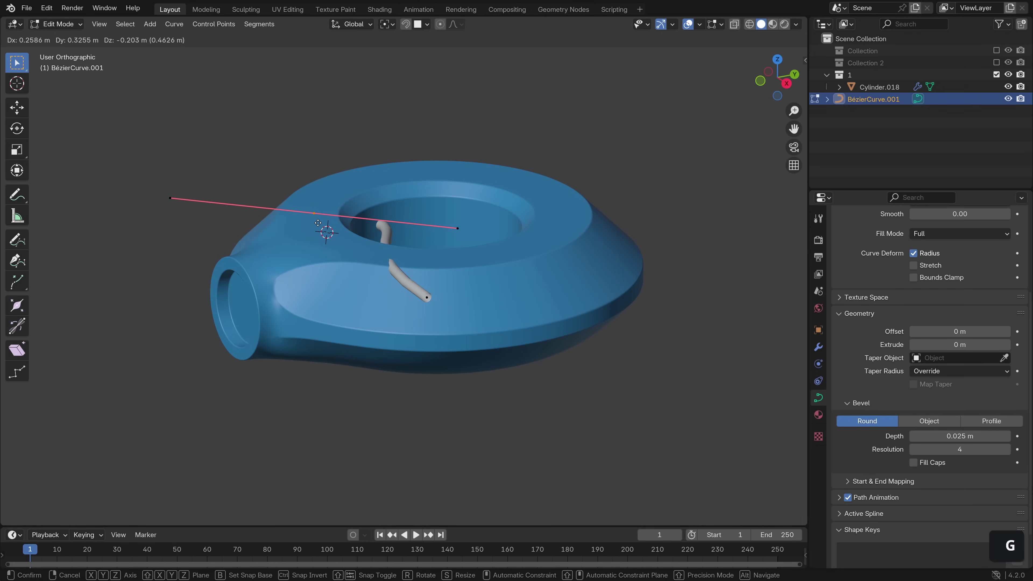
left_click(340, 230, "ctrl")
key("r")
key("r")
middle_click_drag(339, 231, 434, 255)
left_click(333, 349)
Delete all of the curve's control points.
key("a")
key("x")
left_click(435, 256)
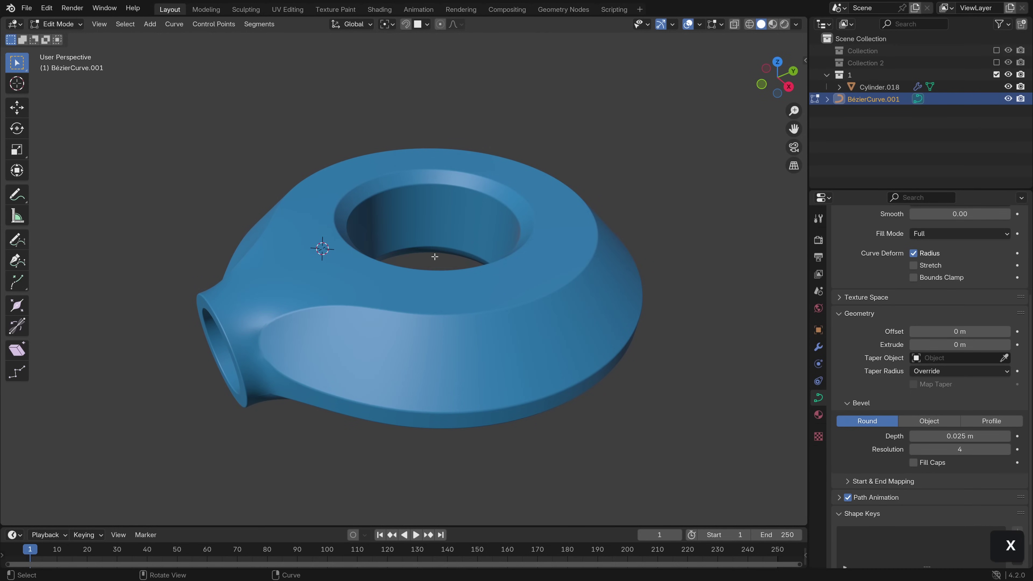
Set up the Draw tool with Cursor depth in Right Orthographic wireframe view.
left_click(18, 244)
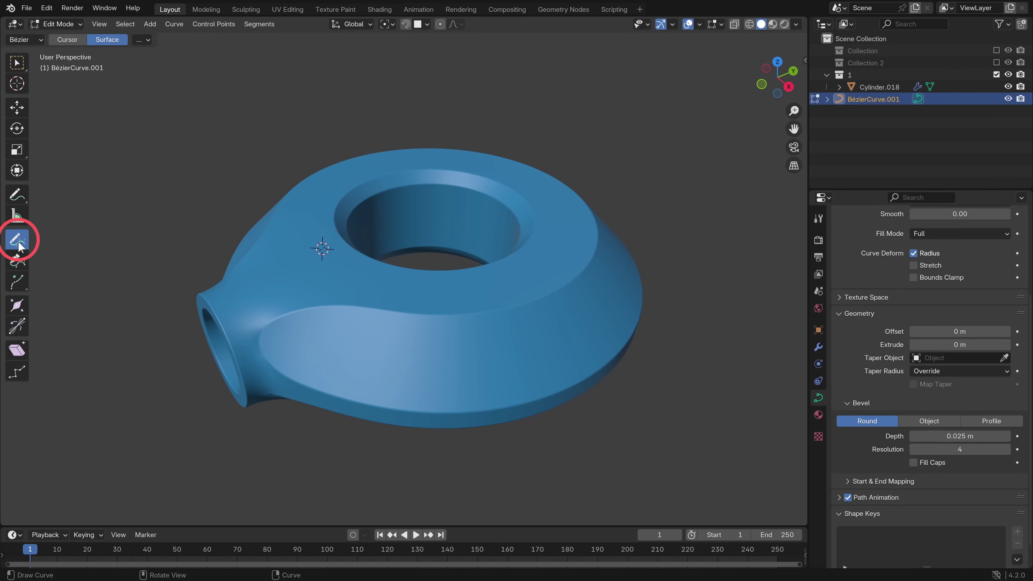
left_click(67, 39)
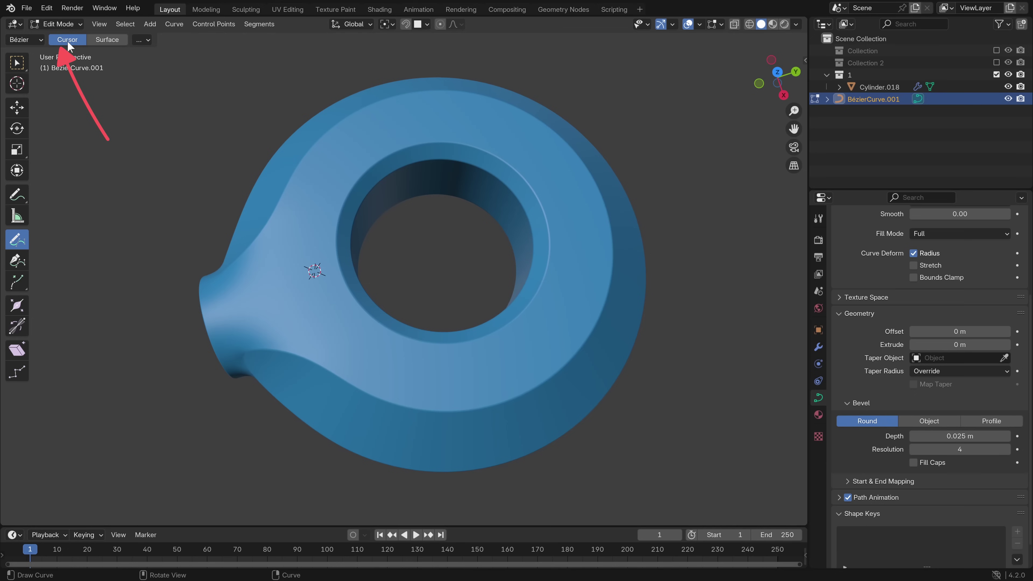
left_click(793, 166)
middle_click_drag(607, 245, 540, 157, "alt")
key("z")
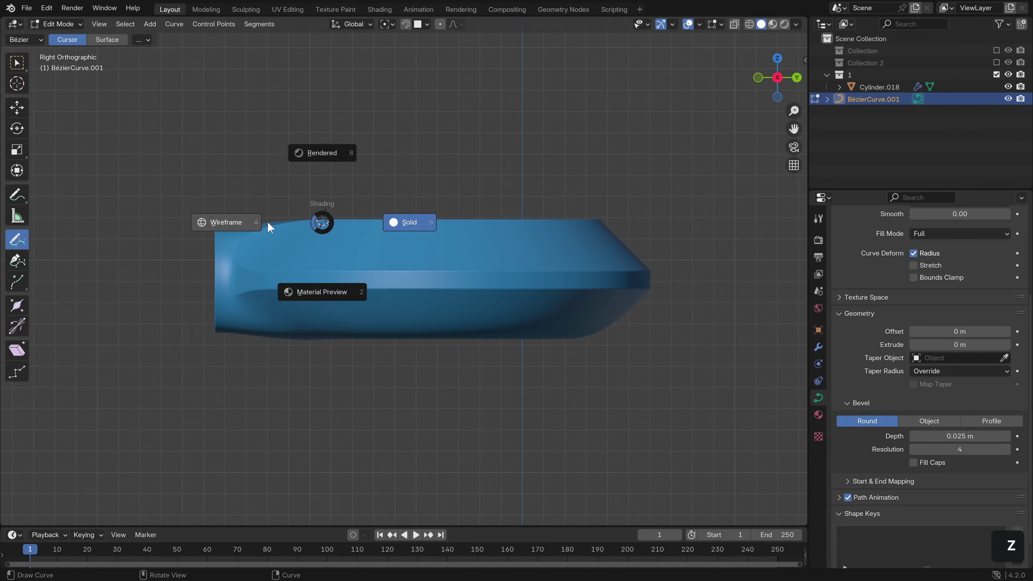
left_click(265, 224)
Draw a cable arcing over the hull back to the nose and rotate its end point.
mouse_move(334, 202)
left_mouse_down()
mouse_move(449, 260)
mouse_move(535, 392)
mouse_move(685, 370)
mouse_move(682, 265)
mouse_move(627, 239)
left_mouse_up()
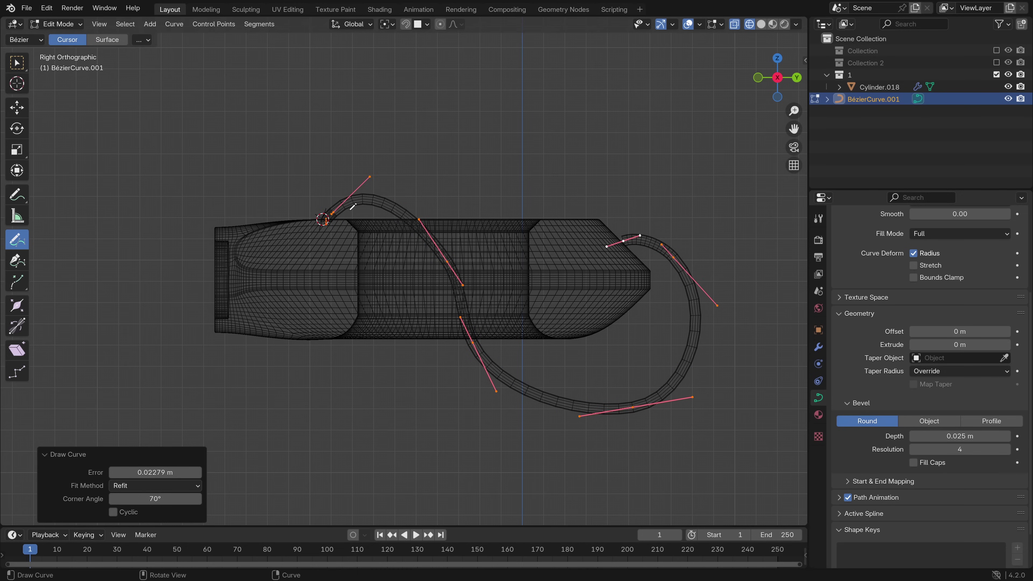
left_click(16, 62)
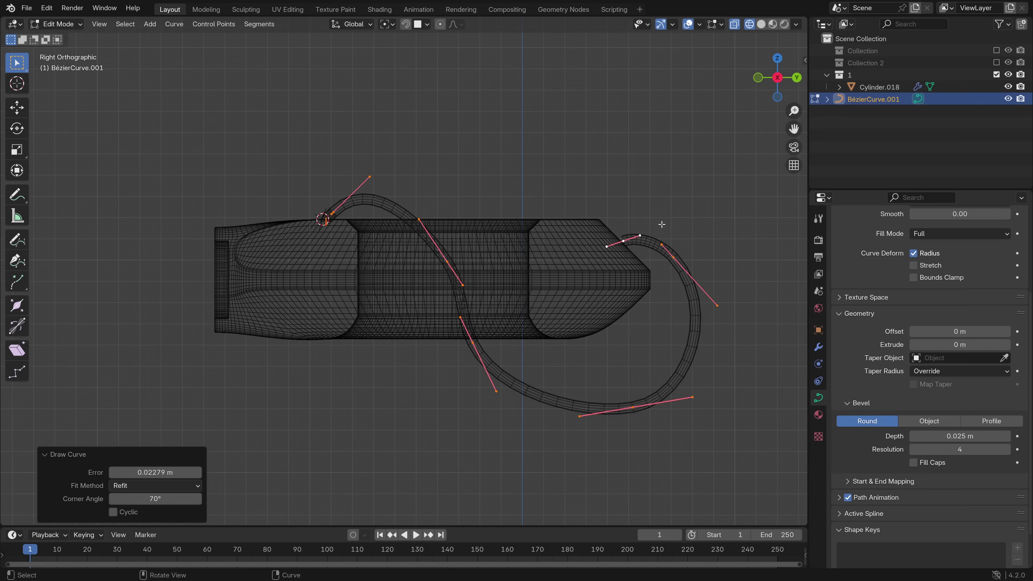
left_click(636, 250)
key("r")
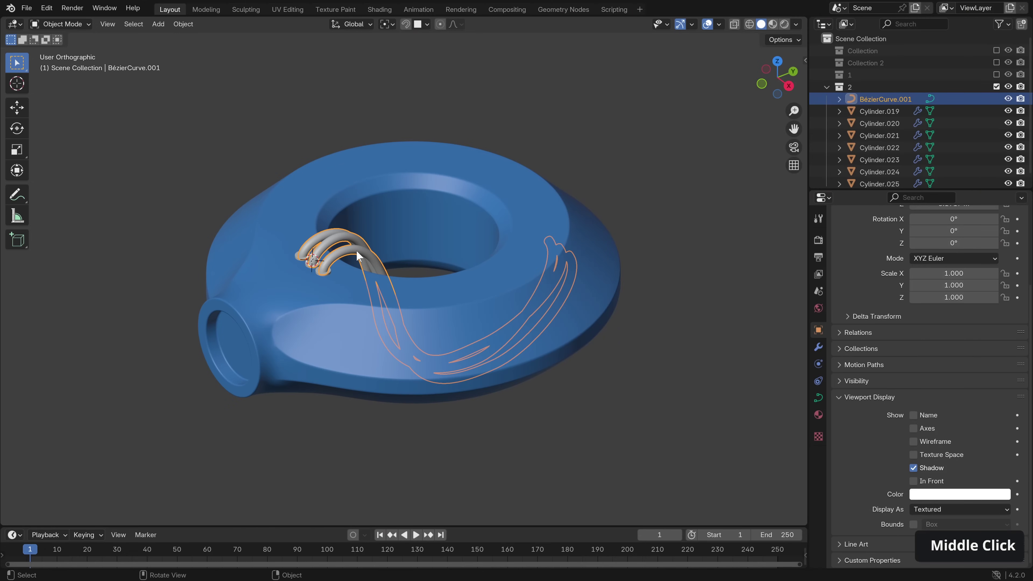
Draw a cable across the hull's top surface with Surface-depth drawing and return to Object Mode.
key("Tab")
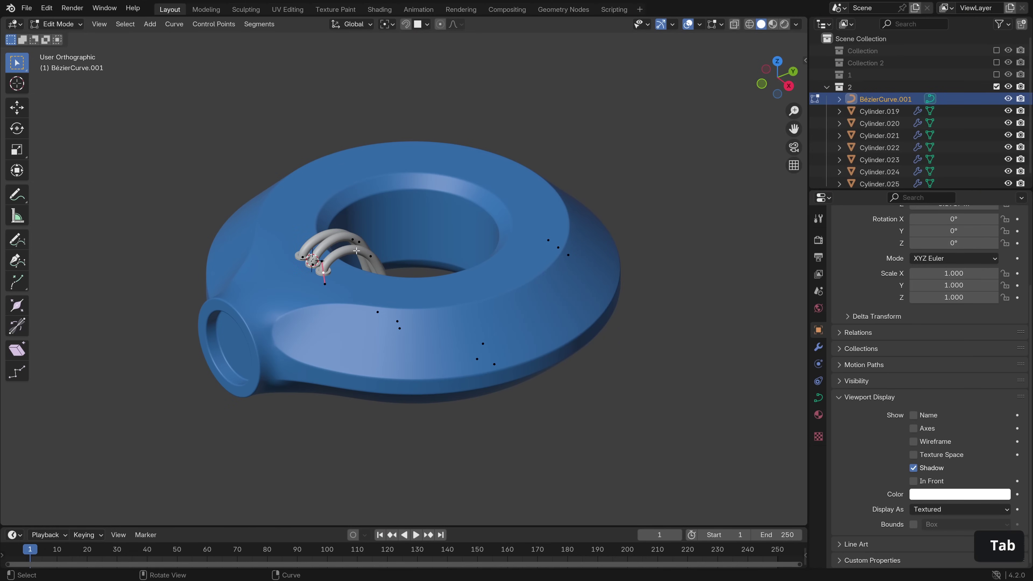
left_click(17, 239)
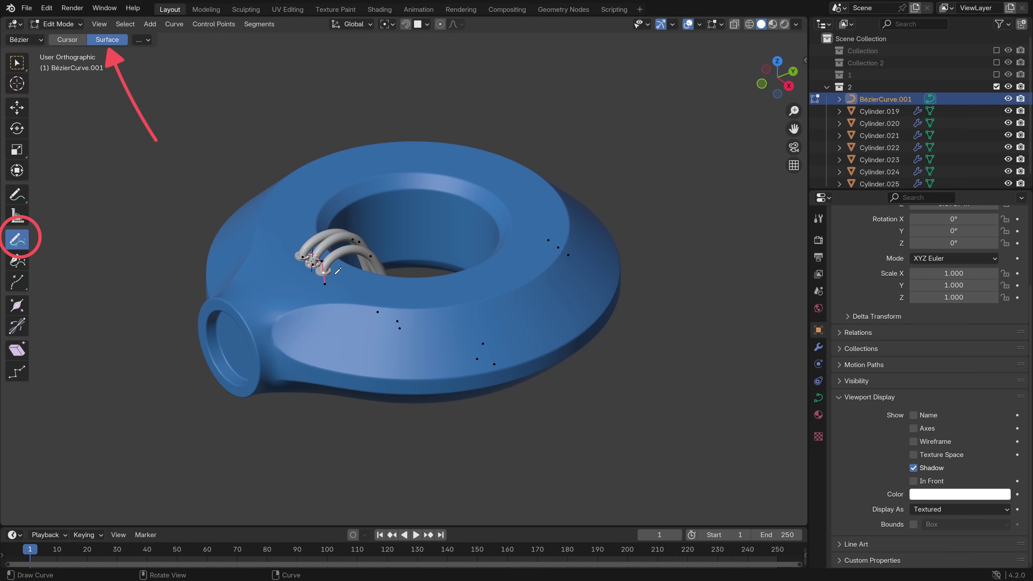
mouse_move(336, 273)
left_mouse_down()
mouse_move(391, 318)
mouse_move(458, 340)
mouse_move(499, 278)
mouse_move(539, 263)
mouse_move(602, 298)
mouse_move(550, 202)
left_mouse_up()
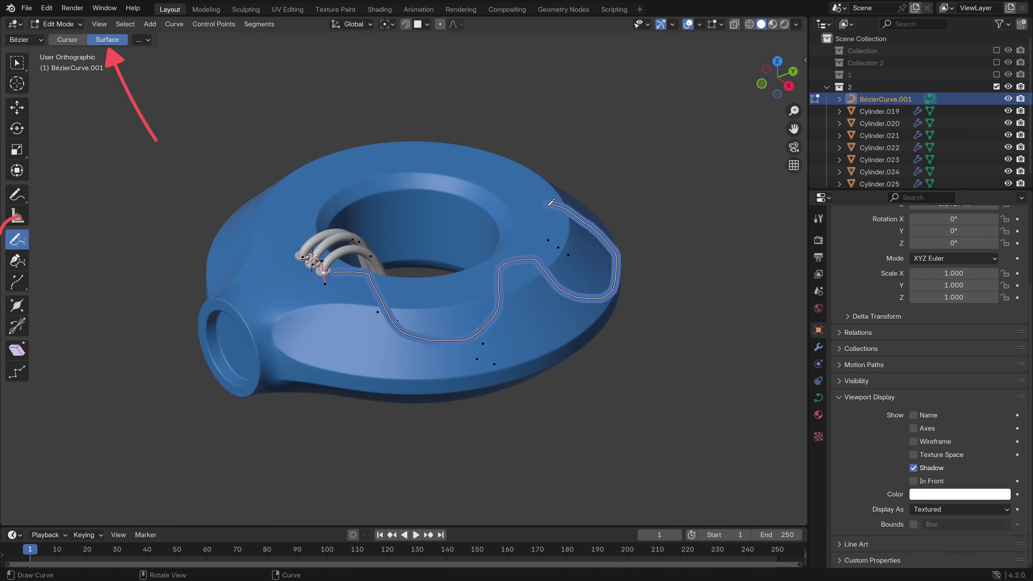
mouse_move(668, 238)
middle_mouse_down()
mouse_move(675, 244)
mouse_move(684, 221)
mouse_move(639, 236)
middle_mouse_up()
key("Tab")
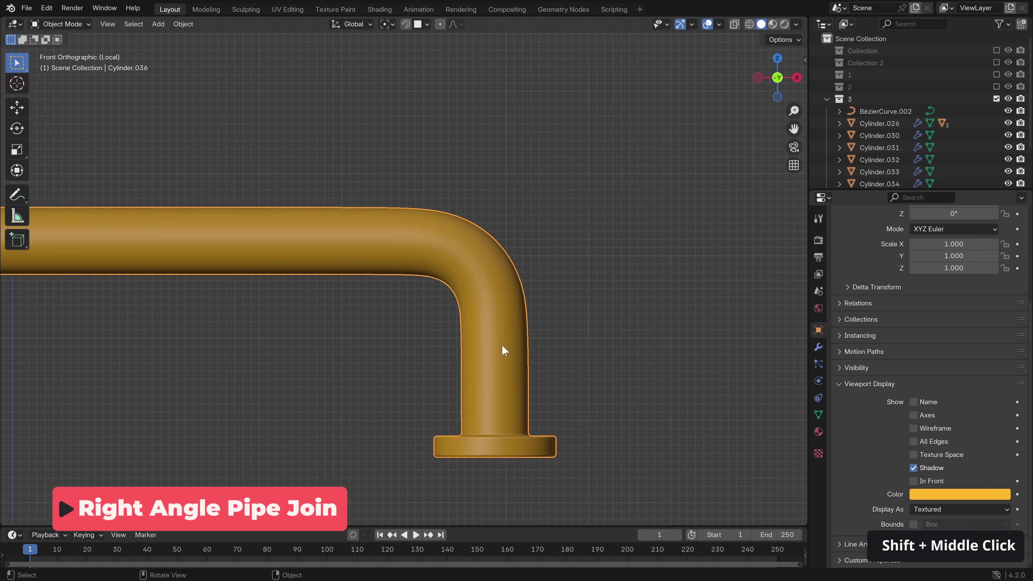
Select the yellow pipe and edit its mesh in edge select mode.
middle_click_drag(577, 267, 535, 288)
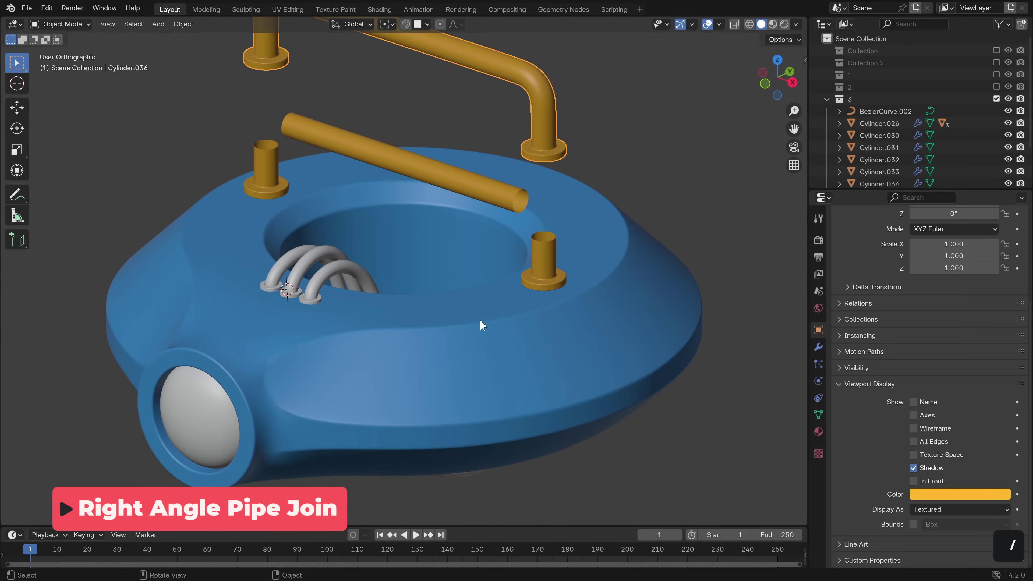
scroll(479, 323, "up", 1)
middle_click_drag(479, 323, 519, 212)
scroll(482, 212, "up", 3)
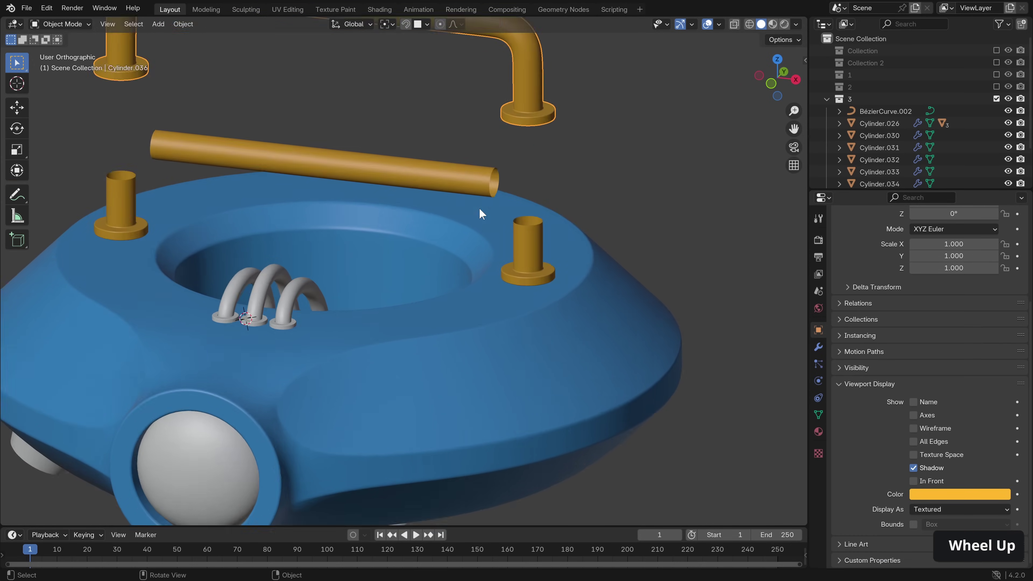
left_click(542, 162)
key("Tab")
middle_click_drag(461, 127, 388, 182, "shift")
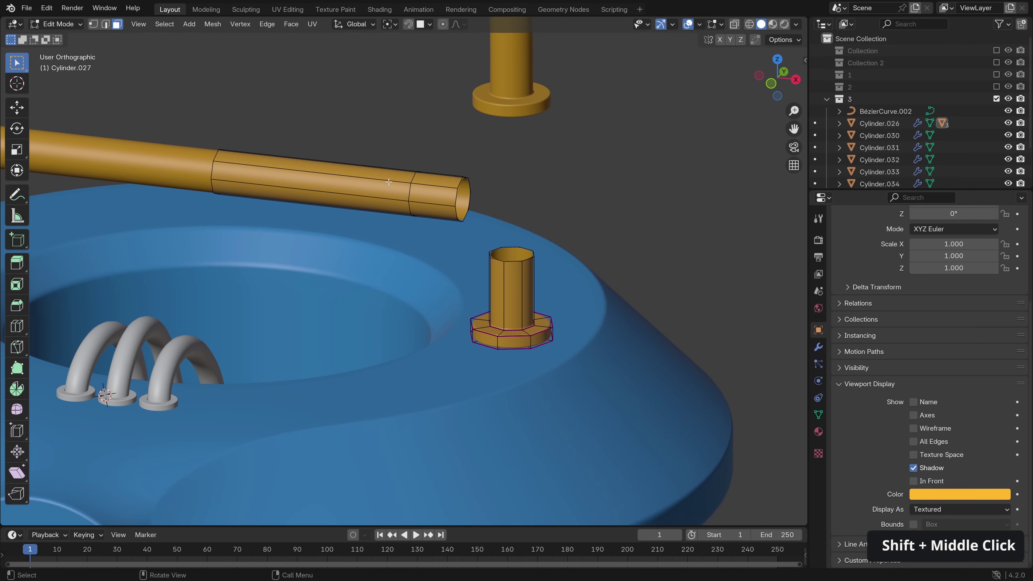
key("2")
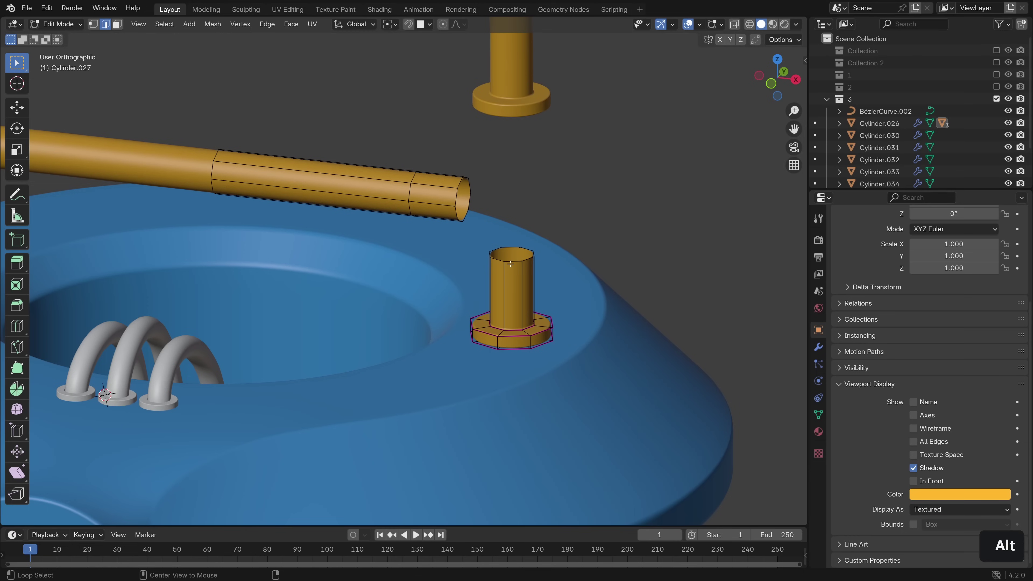
Bridge the post's top loop to the pipe end with 5 cuts and slightly lower smoothness.
key("ctrl+z")
left_click(529, 250, "alt+shift")
right_click(453, 196)
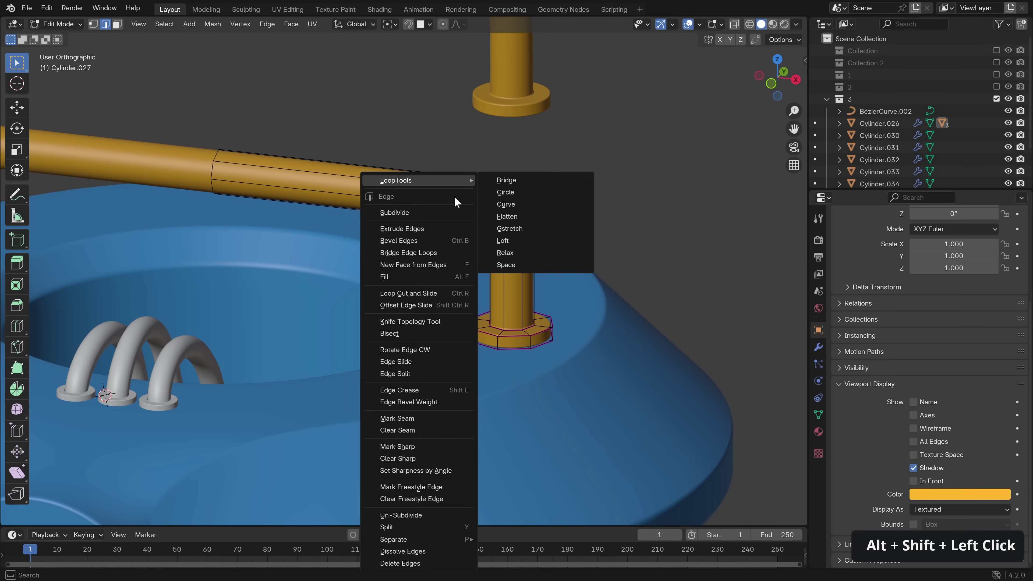
left_click(442, 253)
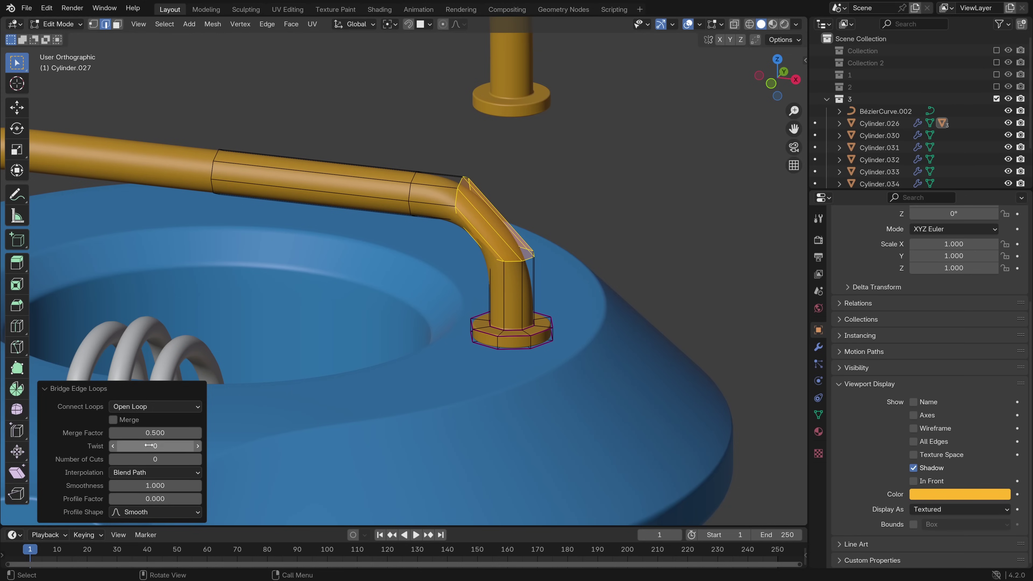
left_click(163, 459)
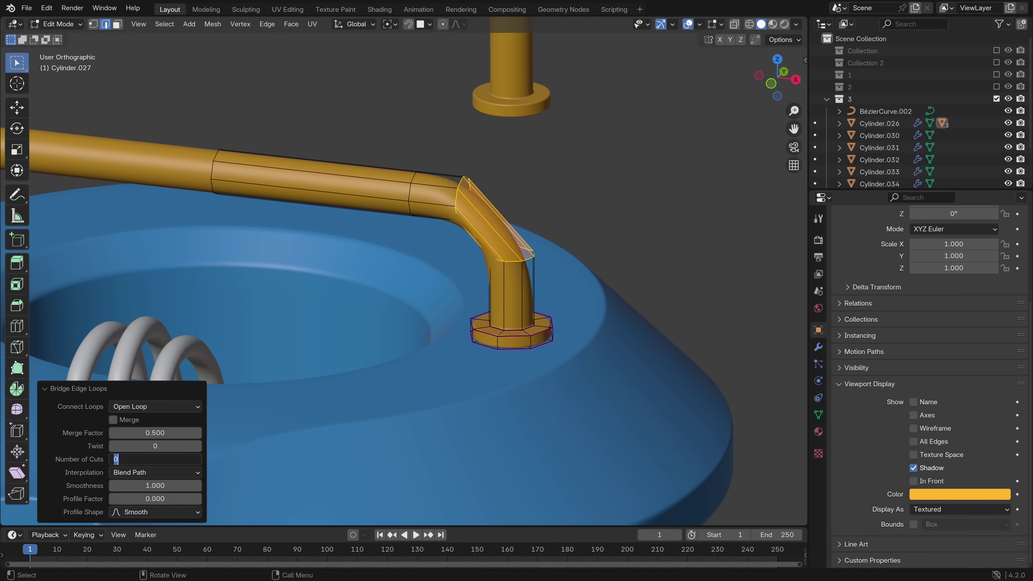
type("5")
key("Return")
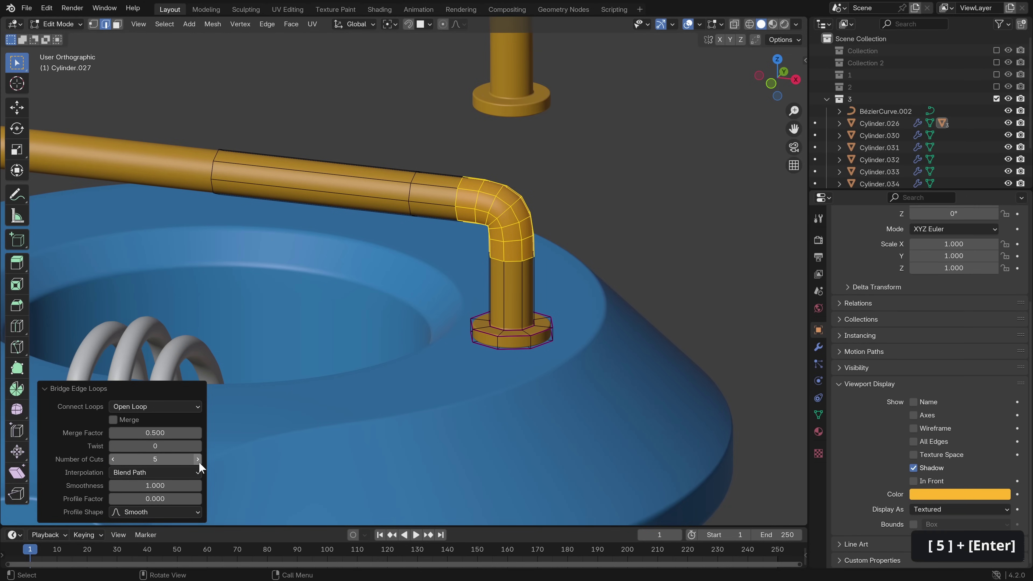
left_click_drag(162, 485, 130, 485, "shift")
key("Tab")
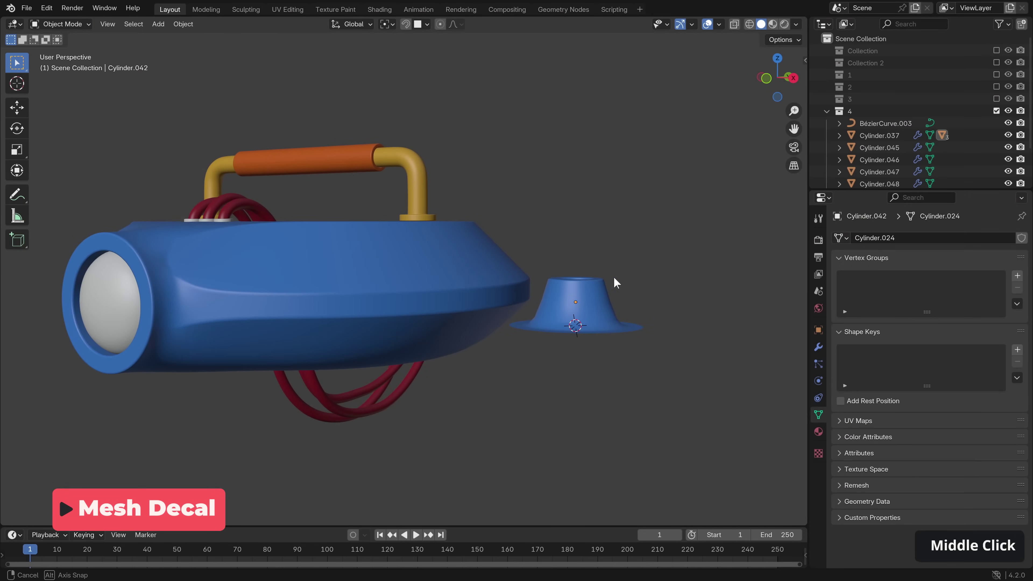
Inspect the blue body's mesh in Edit Mode from top and side views.
left_click(467, 281)
key("Tab")
mouse_move(468, 283)
middle_mouse_down()
mouse_move(483, 294)
mouse_move(369, 319)
mouse_move(453, 282)
middle_mouse_up()
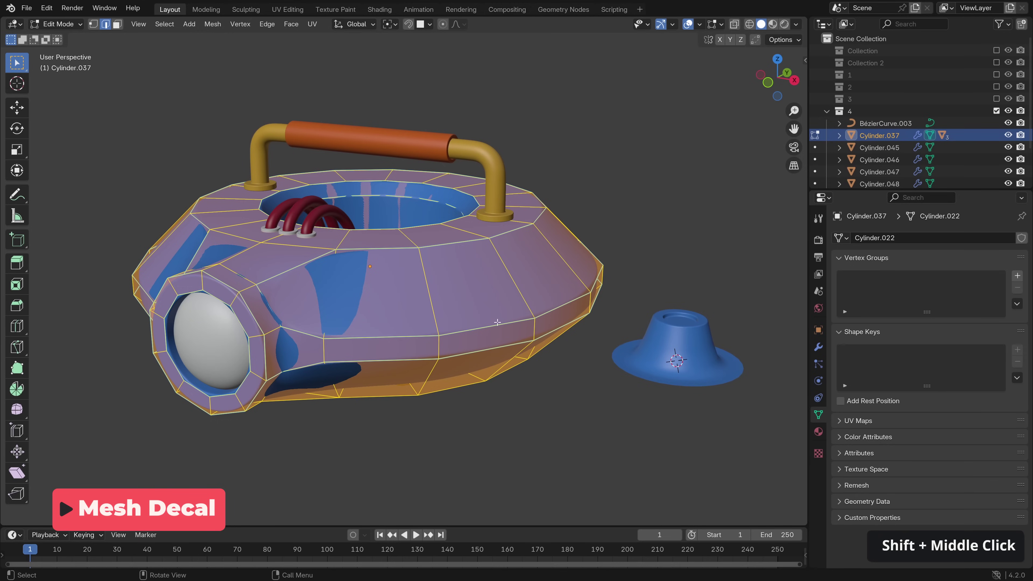
middle_click_drag(456, 301, 475, 285)
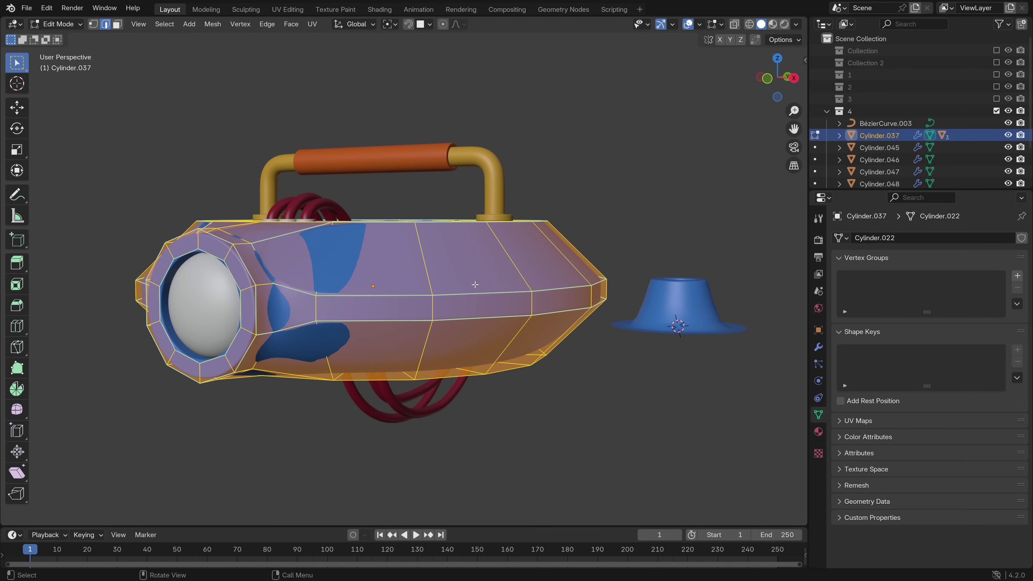
Return to Object Mode, select the blue cone nozzle and frame it up close.
key("Tab")
left_click(701, 319)
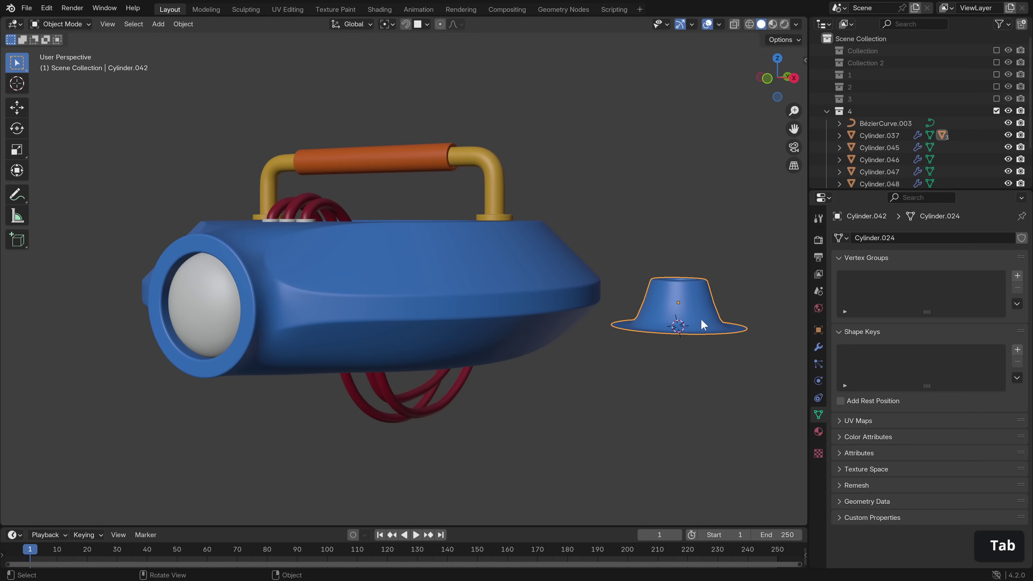
middle_click_drag(700, 319, 583, 319, "shift")
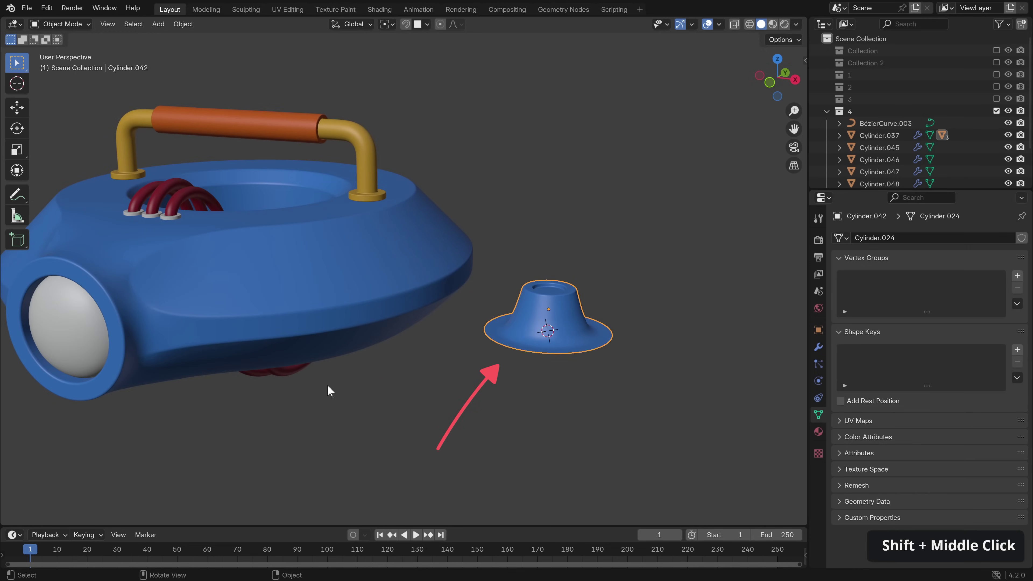
middle_click_drag(444, 298, 528, 312)
scroll(535, 369, "up", 3)
scroll(535, 369, "down", 3)
scroll(601, 290, "down", 4)
Select the cone's bottom rim loop and snap the 3D cursor to it.
key("Tab")
scroll(616, 323, "up", 2)
left_click(610, 277, "alt")
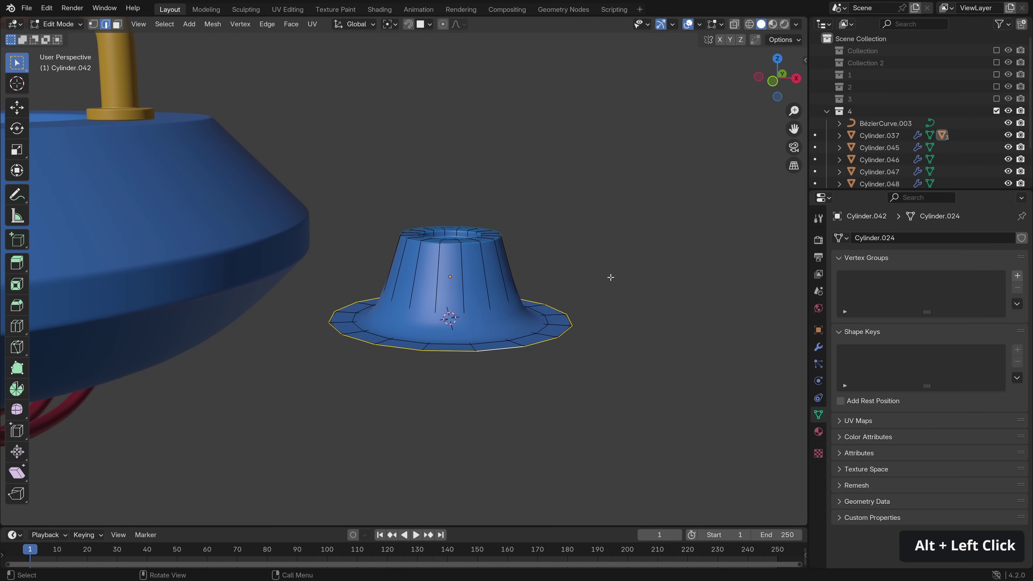
left_click(504, 339, "alt")
left_click(497, 345, "alt")
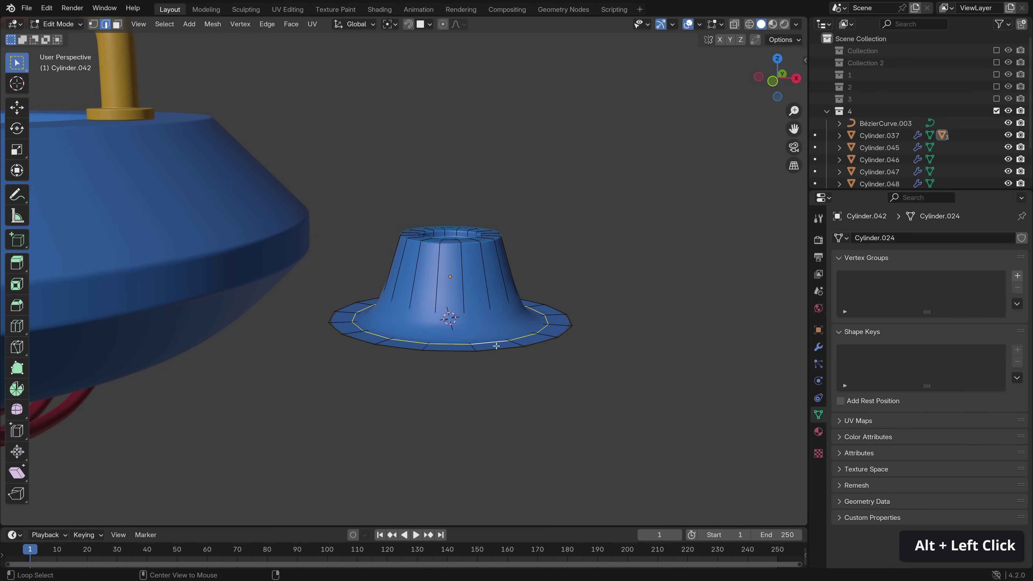
left_click(493, 350, "alt")
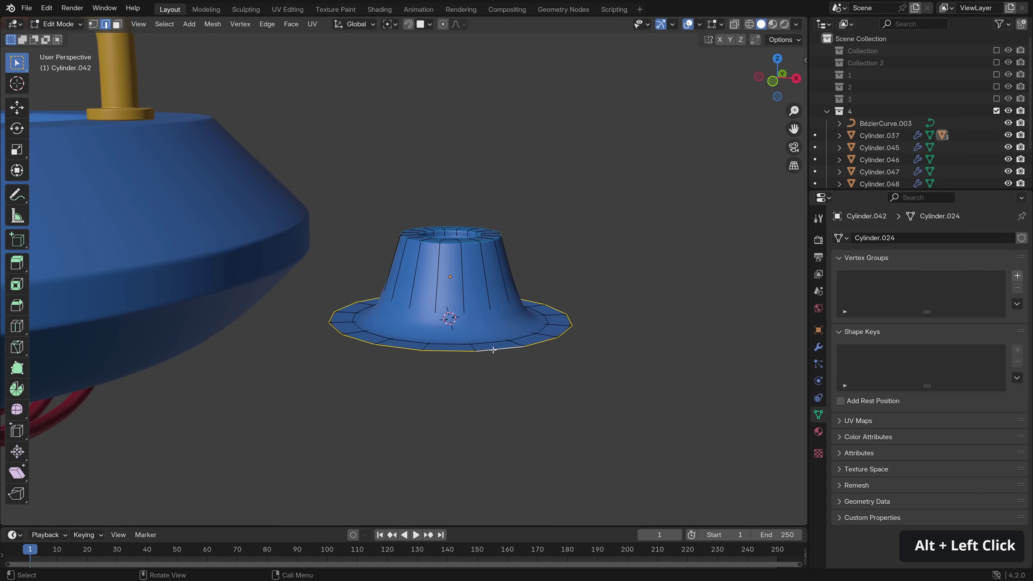
key("shift+s")
left_click(492, 420)
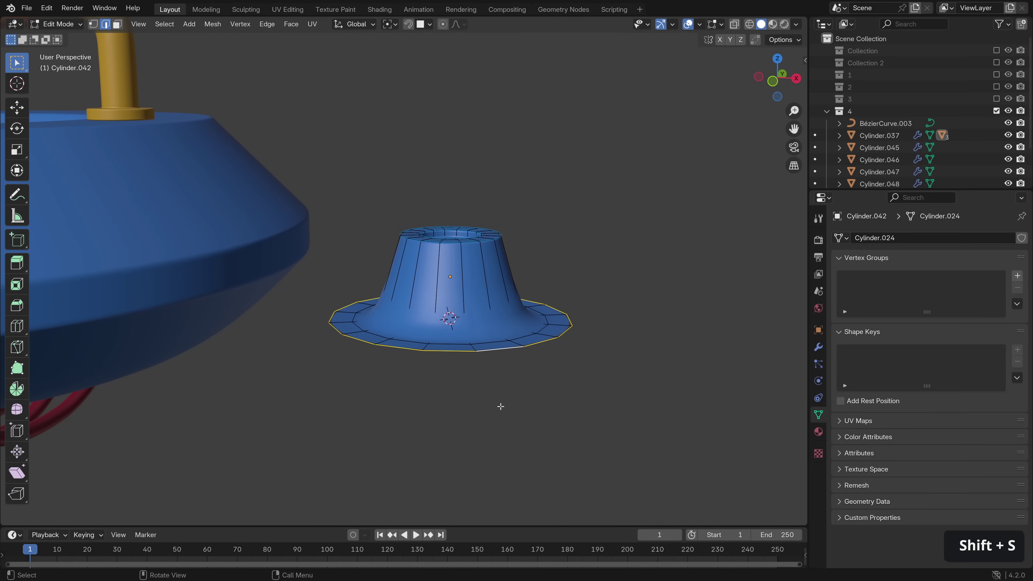
Set the cone's origin to the 3D cursor in Object Mode.
key("Tab")
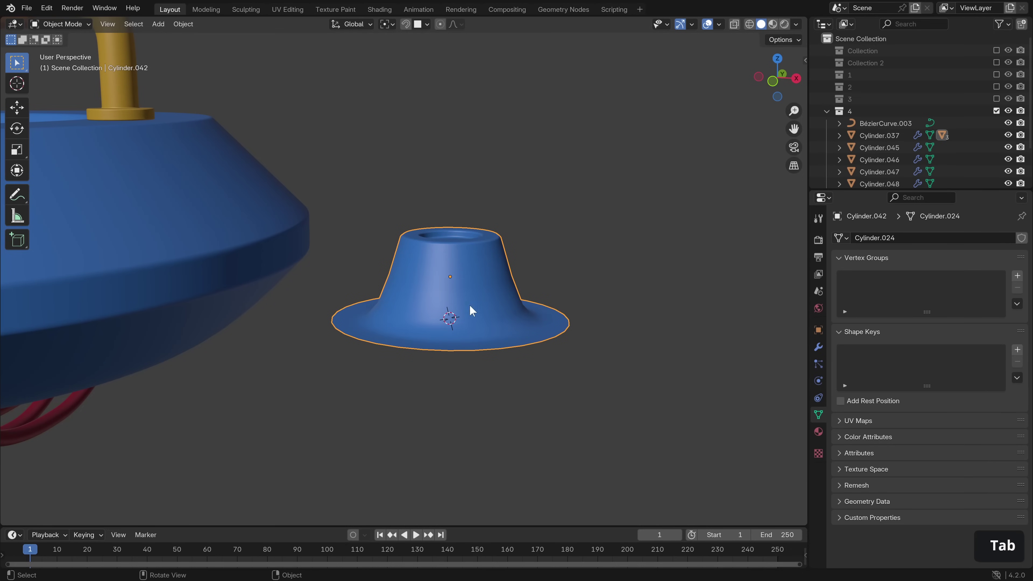
left_click(184, 24)
mouse_move(205, 55)
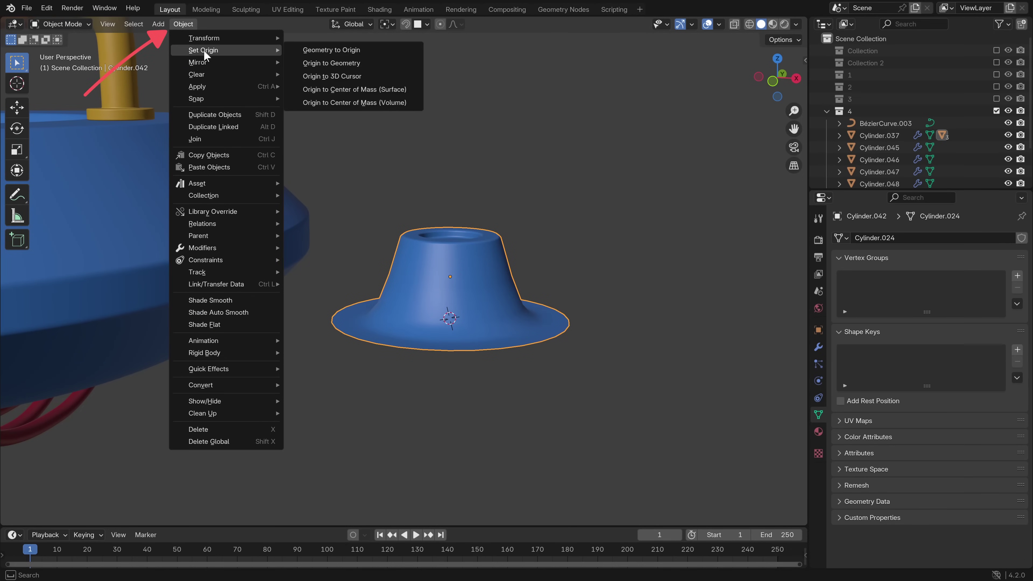
left_click(340, 75)
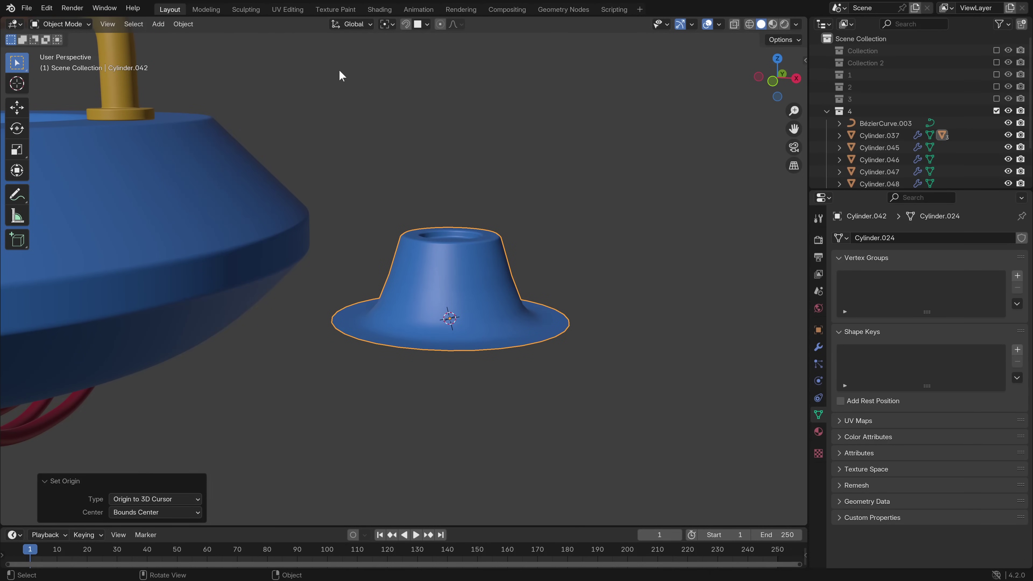
Snap the cone onto the hull's surface using face snapping aligned to the target.
left_click(415, 24)
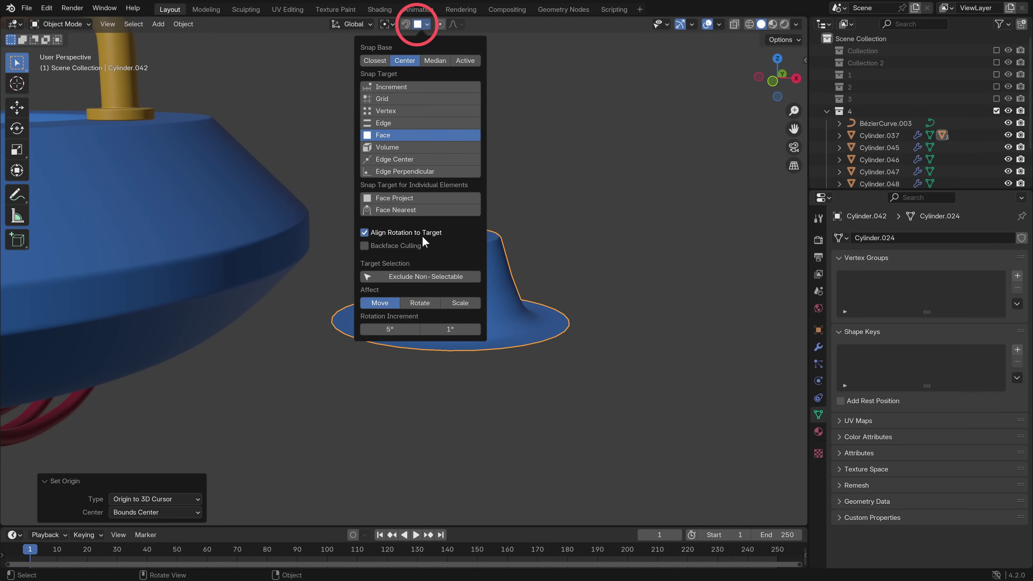
middle_click_drag(350, 384, 561, 324, "shift")
scroll(562, 267, "down", 6)
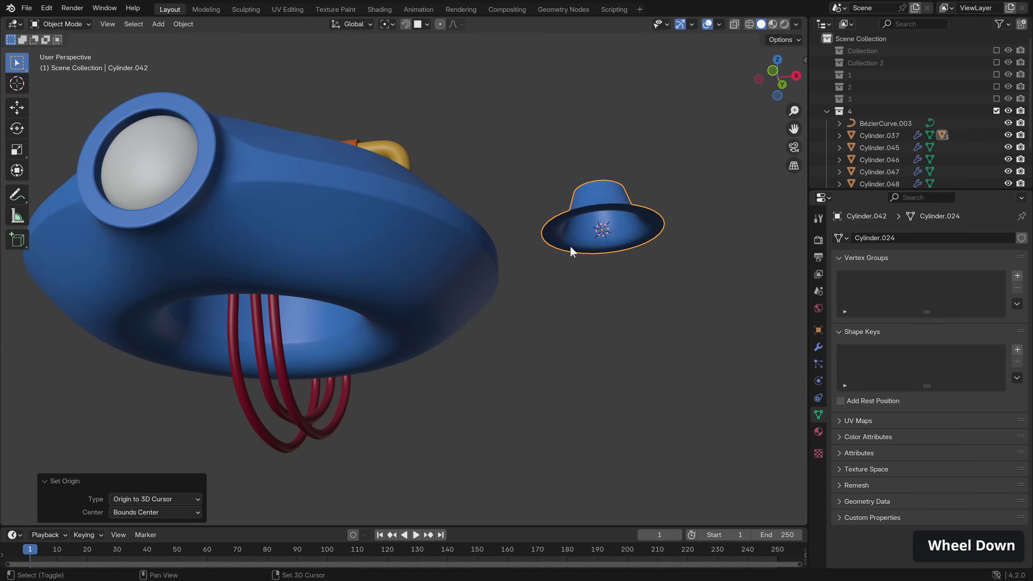
key("g")
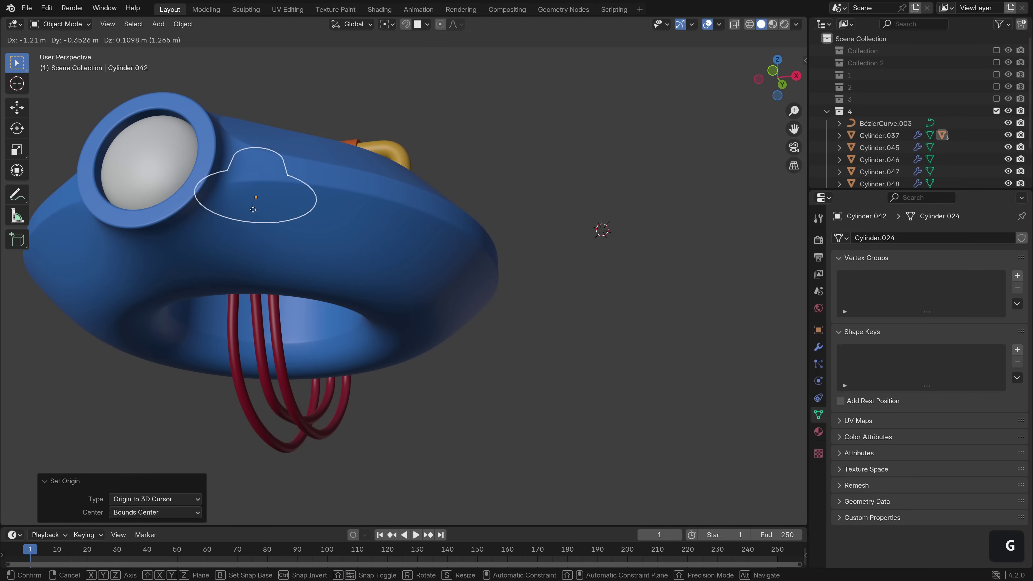
key("ctrl")
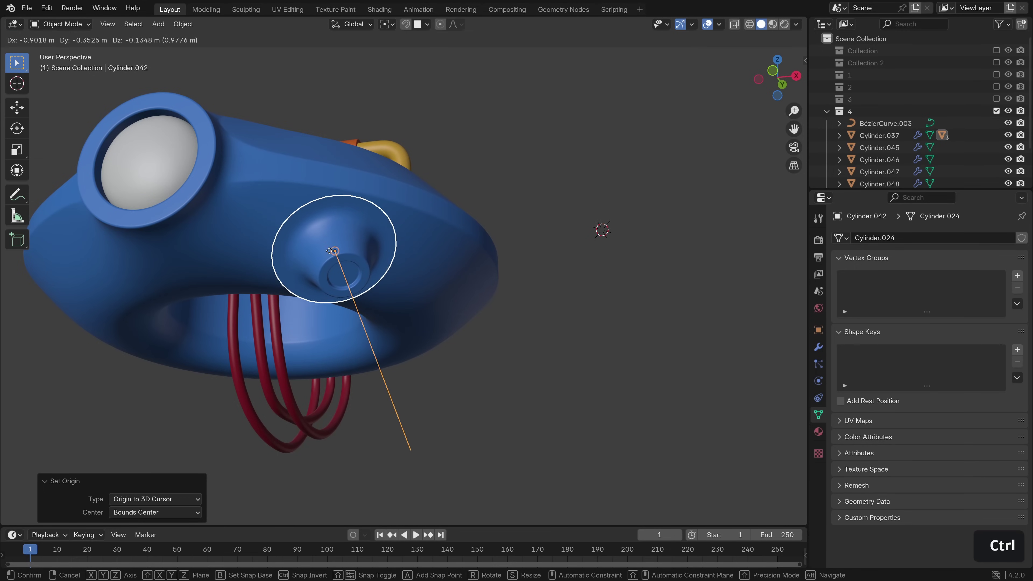
left_click(347, 261, "ctrl")
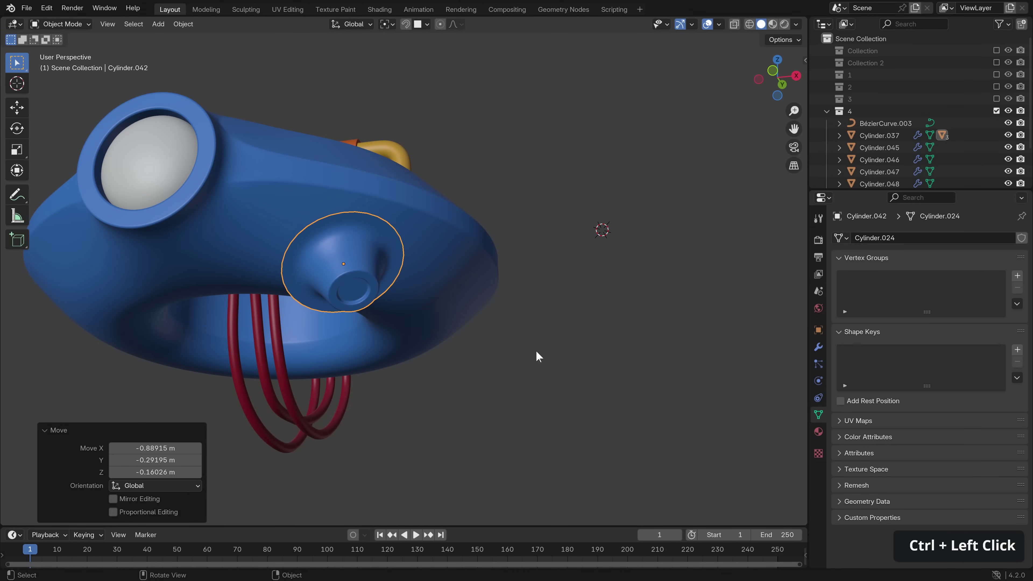
Deselect everything and reselect the nozzle sitting on the hull.
middle_click_drag(536, 349, 481, 319)
key("alt+a")
scroll(492, 328, "up", 3)
left_click(491, 328)
Assign the nozzle's outer flange face loop to a new vertex group called Group at weight 1.0.
key("Tab")
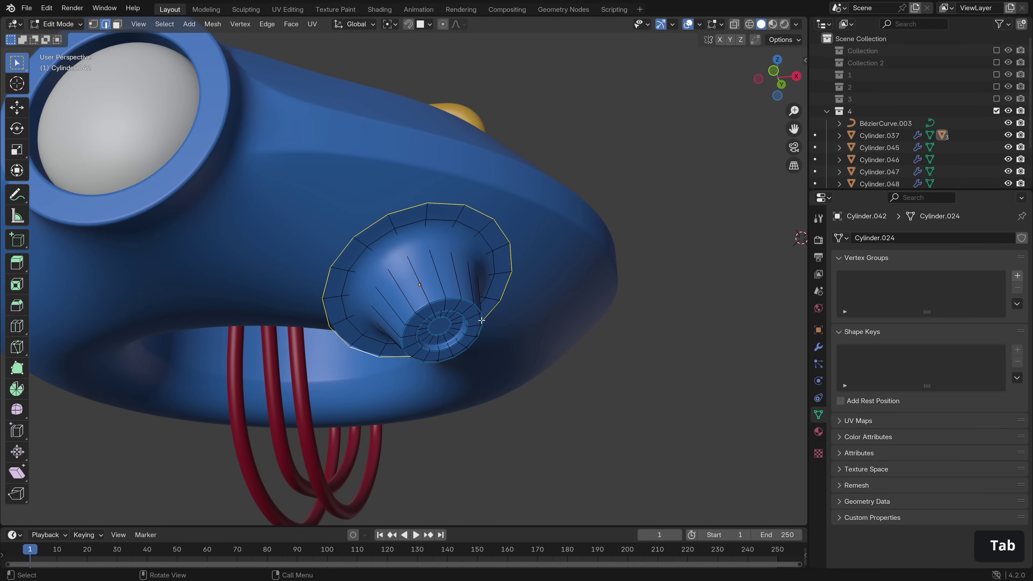
key("3")
left_click(493, 231, "alt")
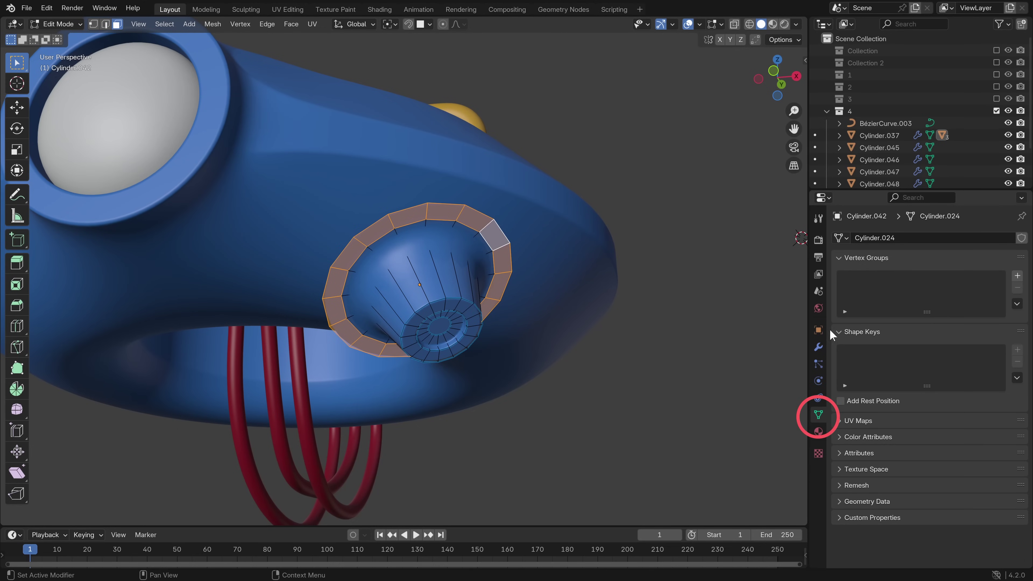
left_click(1017, 276)
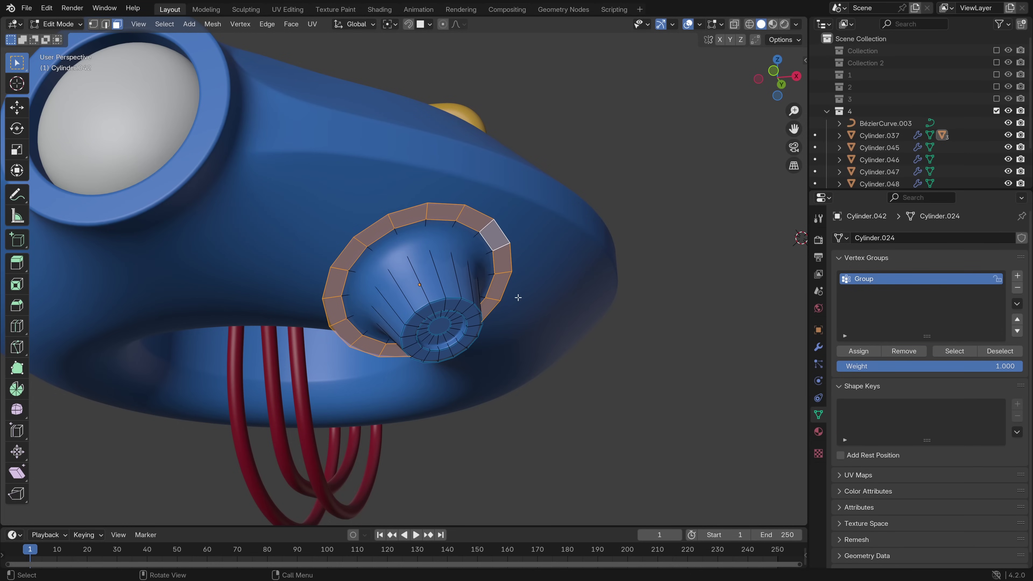
key("Tab")
Add a Shrinkwrap modifier to the nozzle and move it to the top of the stack.
left_click(819, 347)
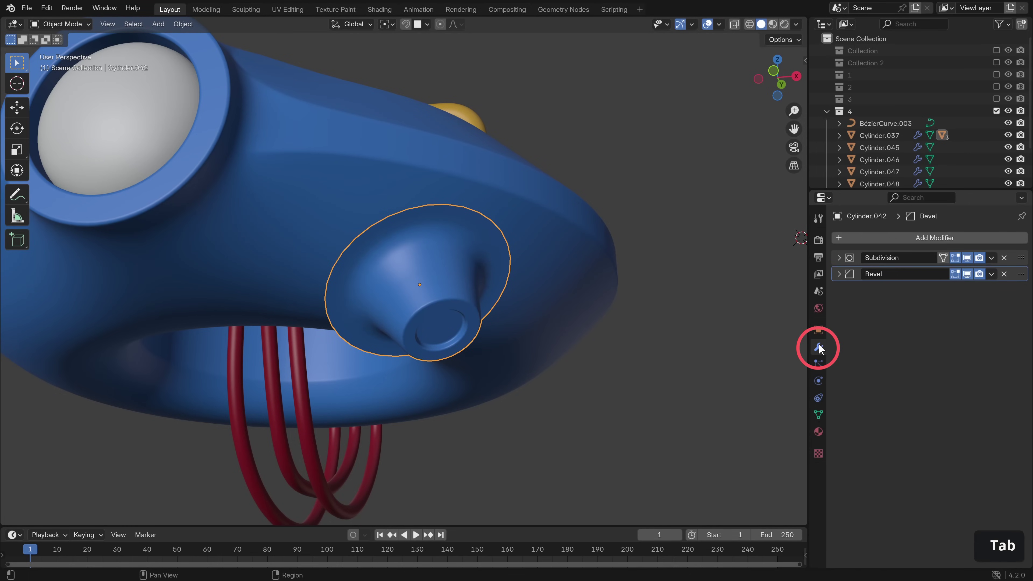
left_click(935, 238)
type("shr")
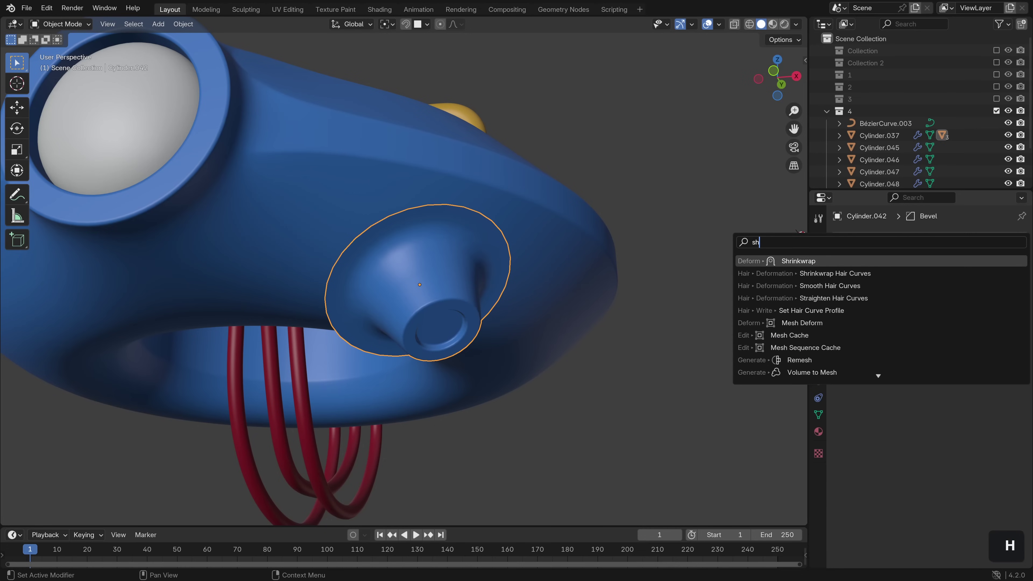
left_click(894, 257)
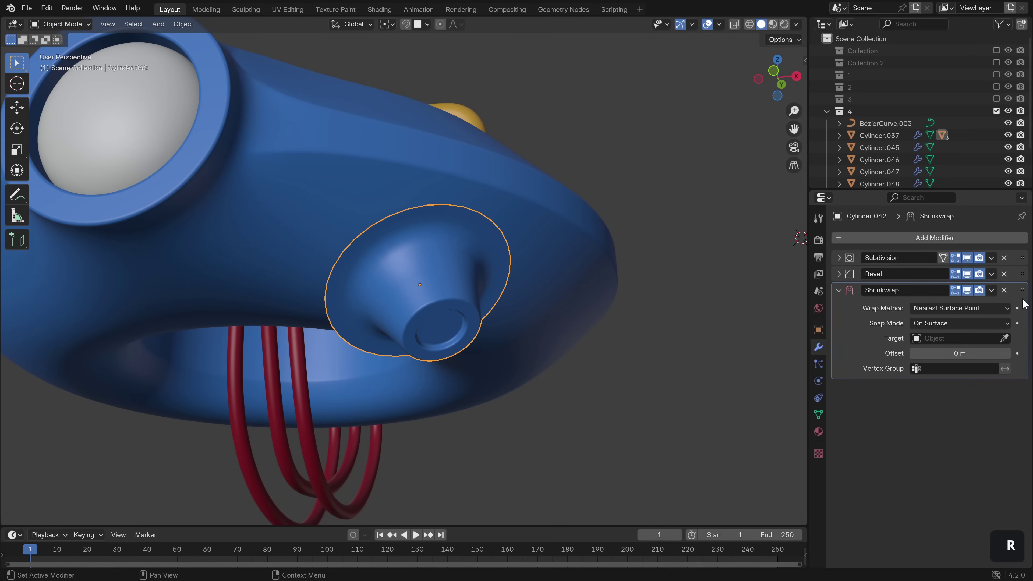
left_click_drag(1023, 297, 1023, 238)
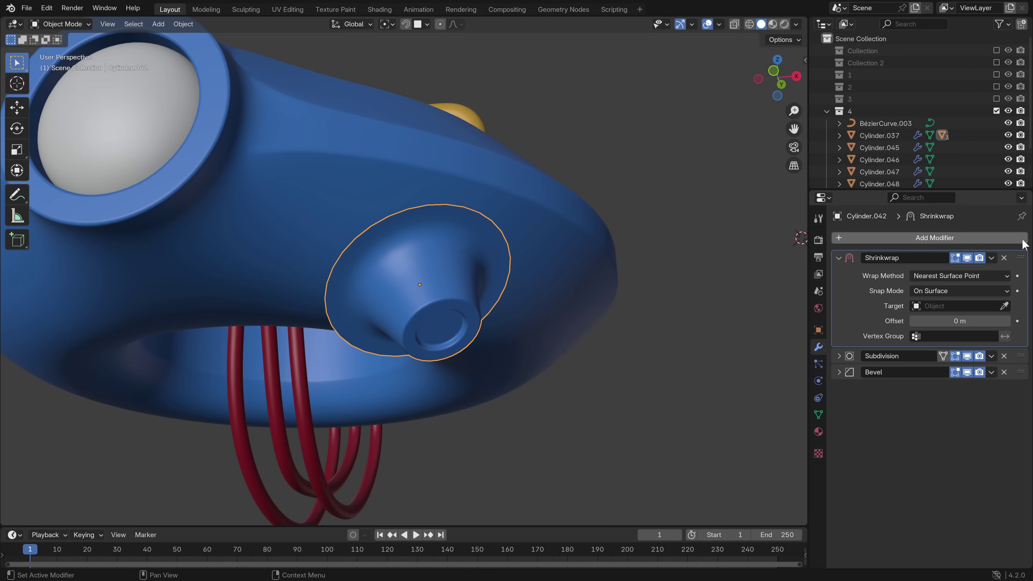
Set the Shrinkwrap target to hull Cylinder.037 and limit it to vertex group Group.
left_click(1004, 305)
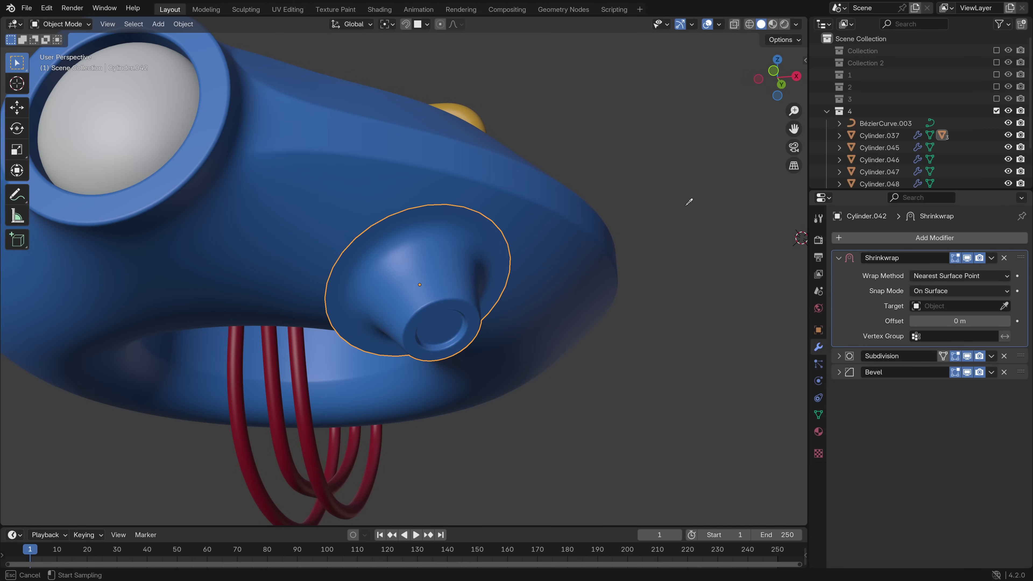
left_click(372, 169)
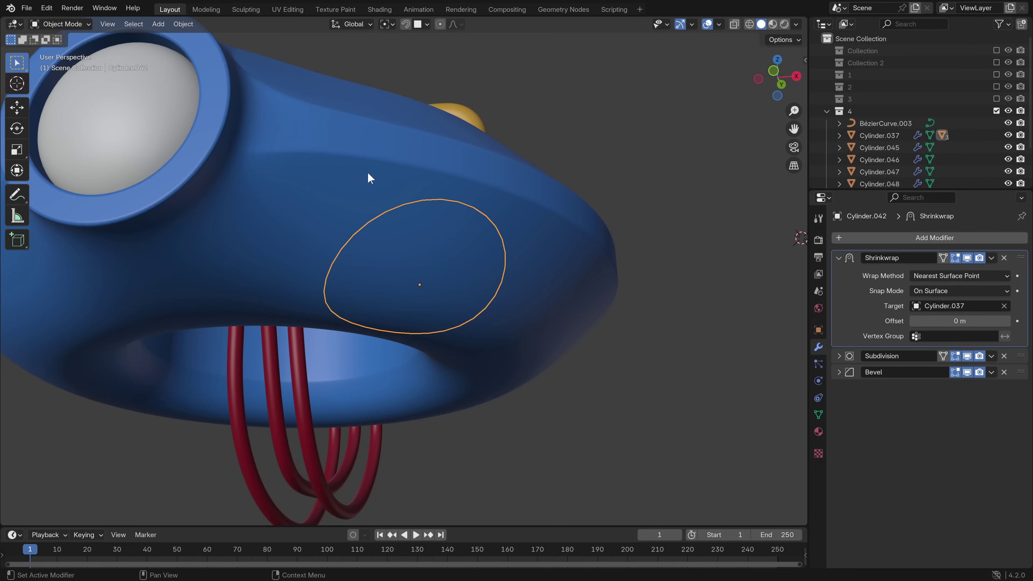
left_click(917, 336)
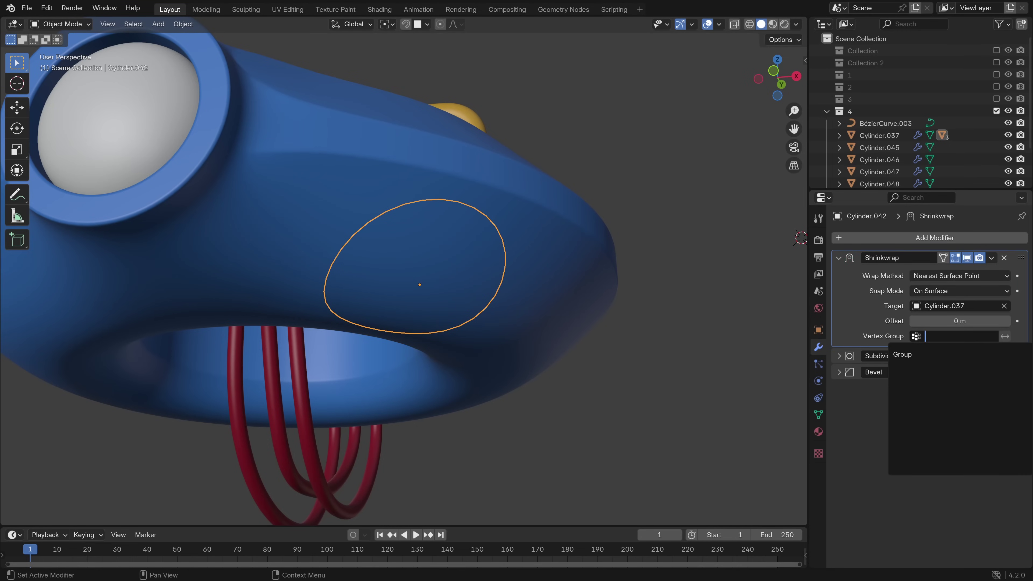
left_click(922, 357)
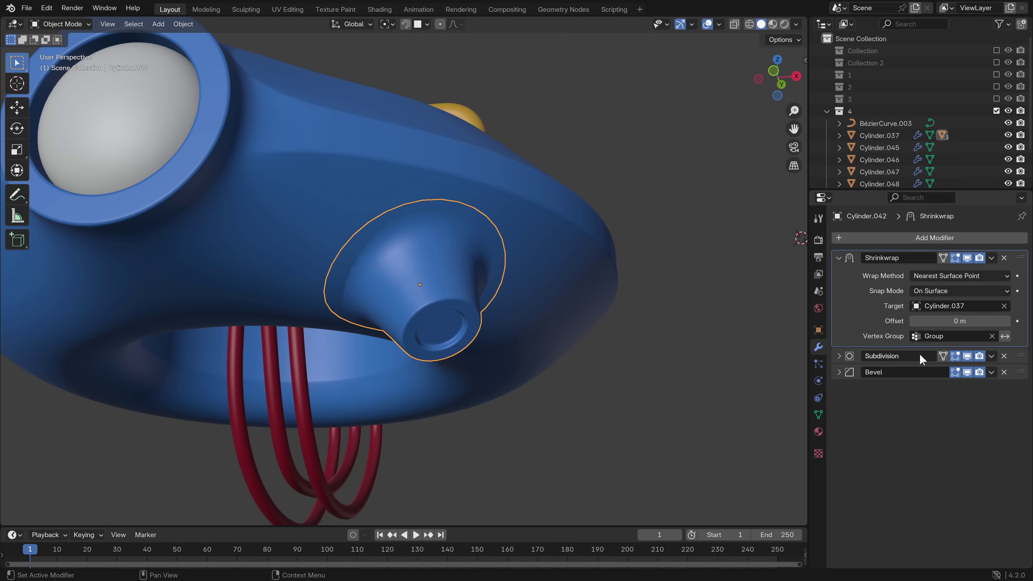
scroll(526, 237, "down", 5)
middle_click_drag(522, 240, 517, 261)
Place a linked copy and another duplicate of the nozzle onto the hull surface.
scroll(505, 267, "down", 2)
key("alt+d")
key("shift+z")
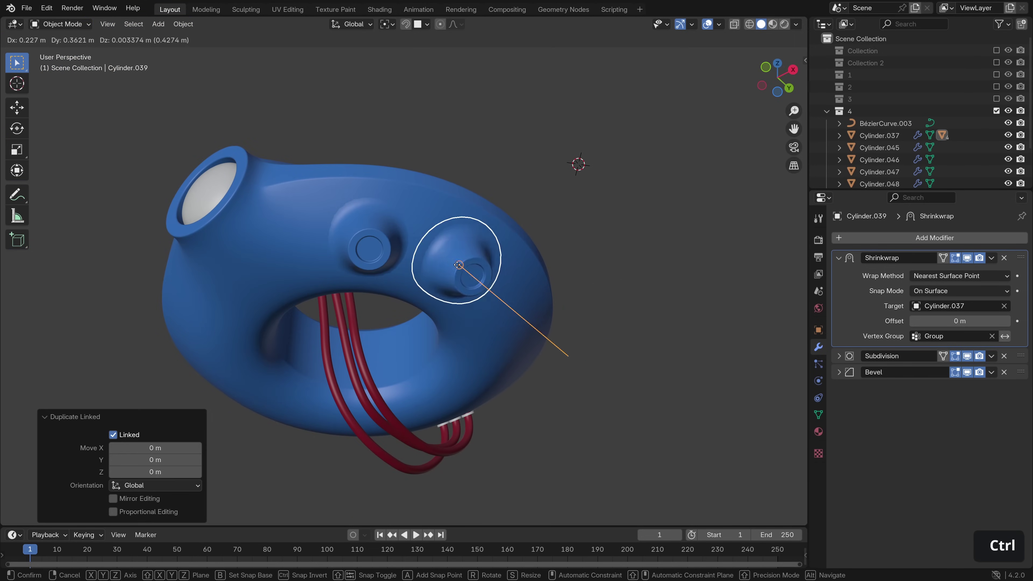
left_click(459, 265, "ctrl")
key("shift+d")
left_click(529, 350, "ctrl")
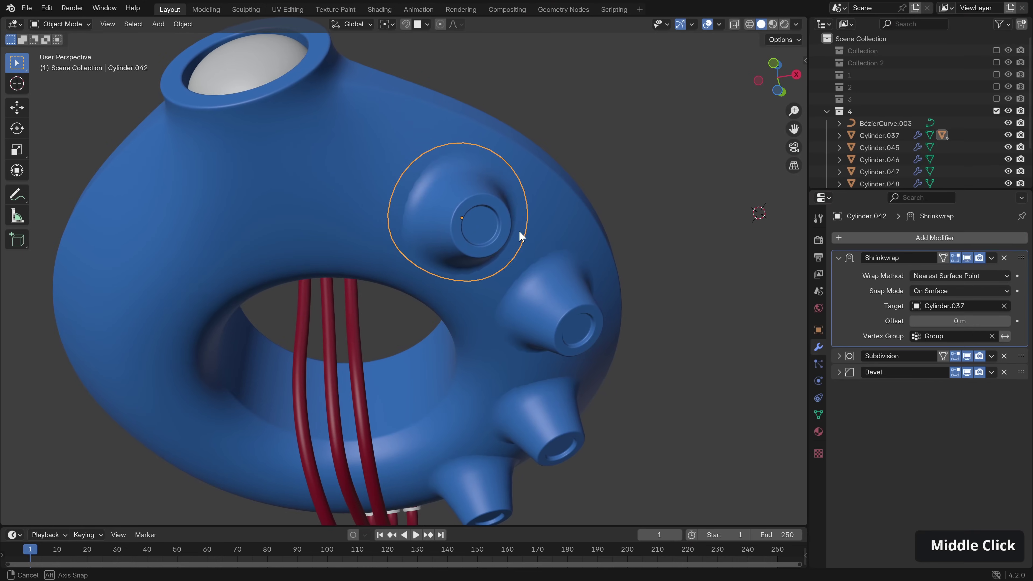
Switch the viewport to Rendered shading and orbit around the nozzle disc.
middle_click_drag(520, 236, 536, 247)
scroll(535, 247, "up", 3)
middle_click_drag(565, 210, 531, 277, "shift")
scroll(530, 277, "down", 1)
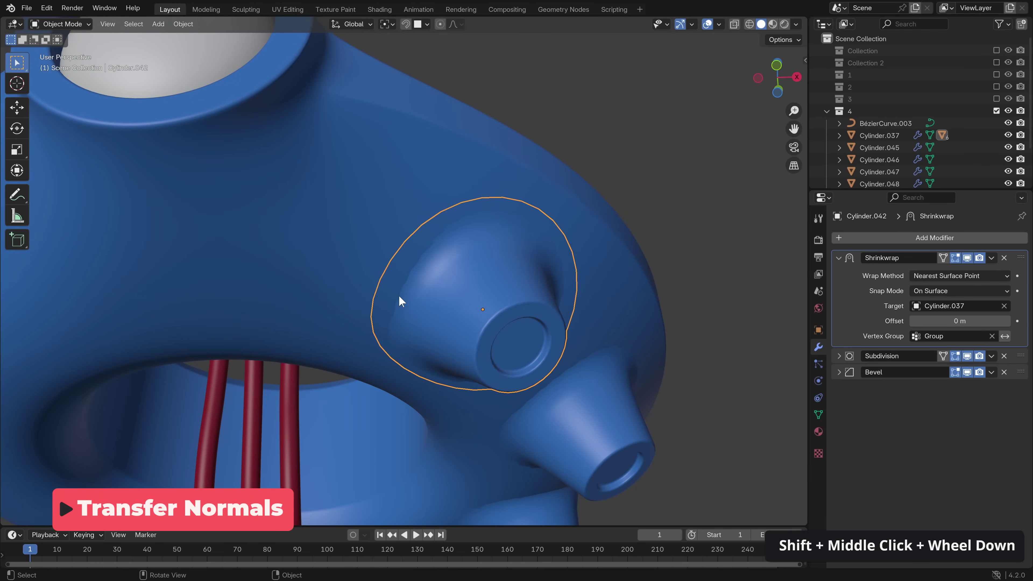
left_click(785, 24)
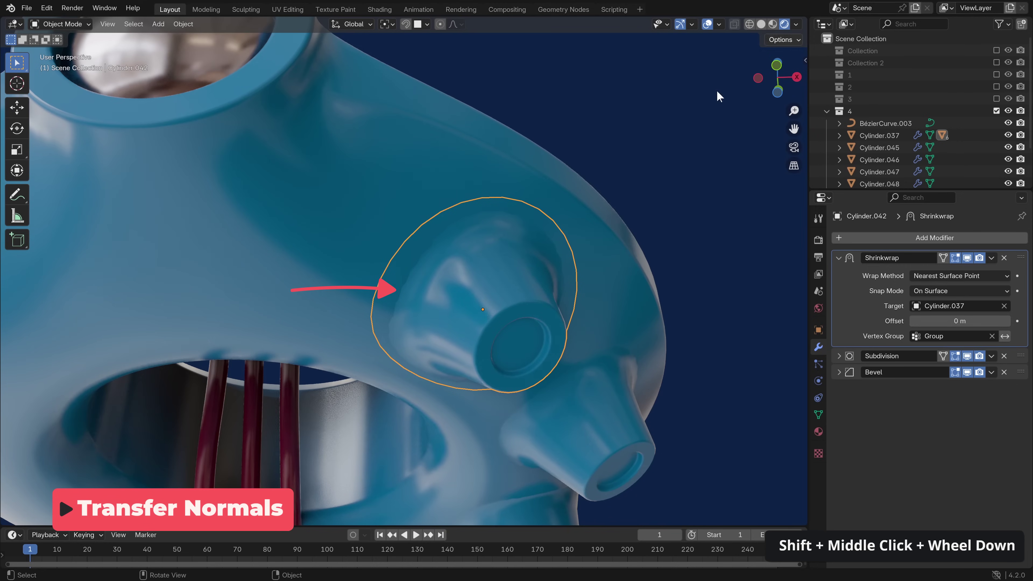
mouse_move(525, 285)
middle_mouse_down()
mouse_move(468, 249)
mouse_move(410, 265)
mouse_move(511, 310)
mouse_move(369, 323)
middle_mouse_up()
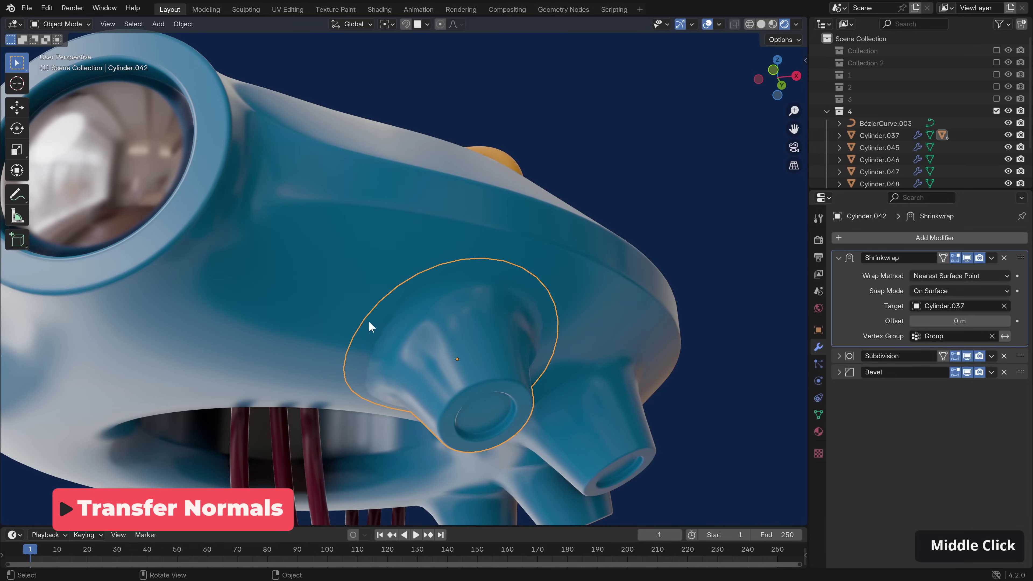
scroll(425, 200, "down", 2)
Select the blue hull, view it from the side and underneath, then reselect the upper nozzle disc.
left_click(352, 220)
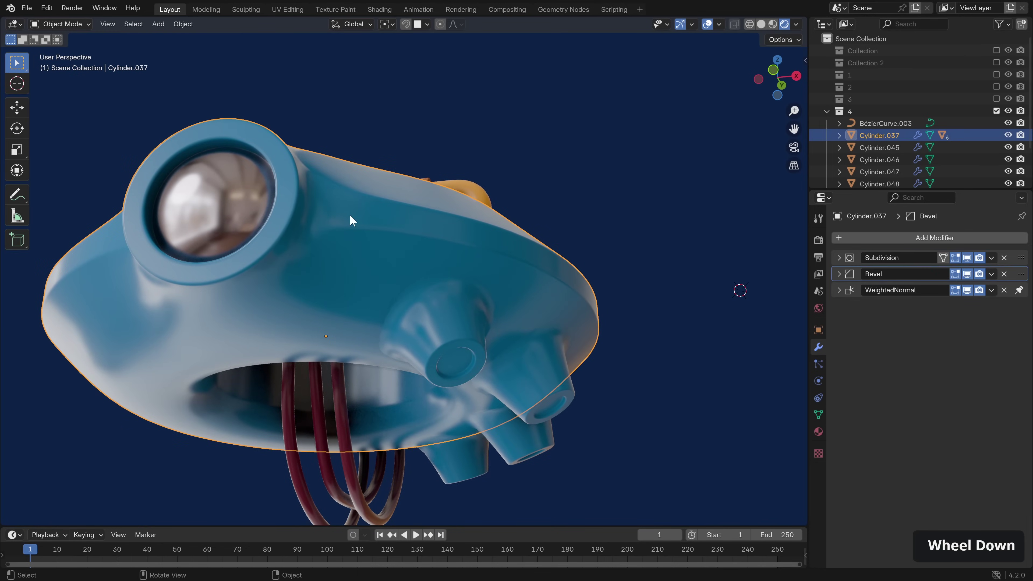
middle_click_drag(351, 296, 453, 249)
scroll(452, 248, "up", 1)
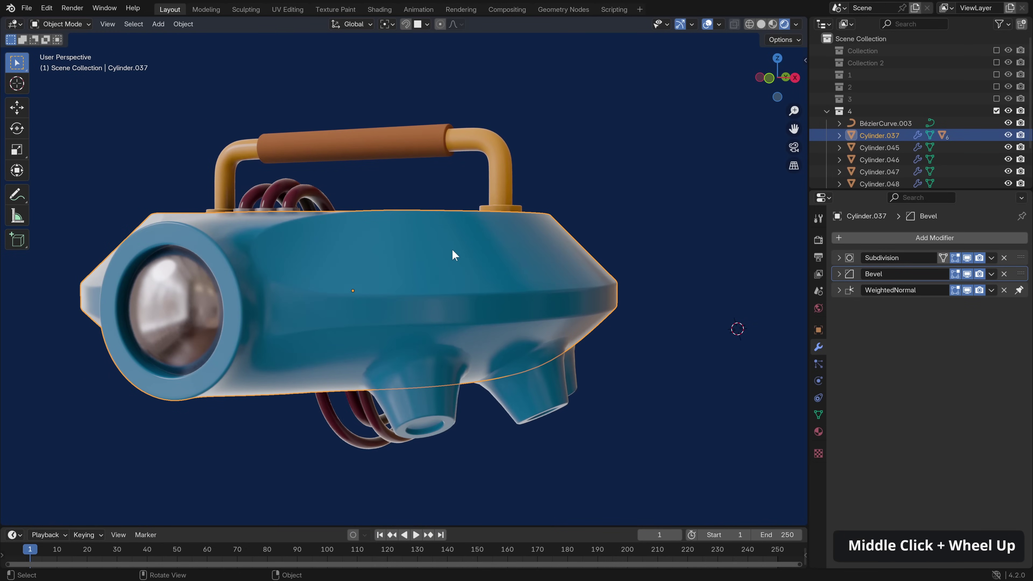
middle_click_drag(394, 356, 432, 273)
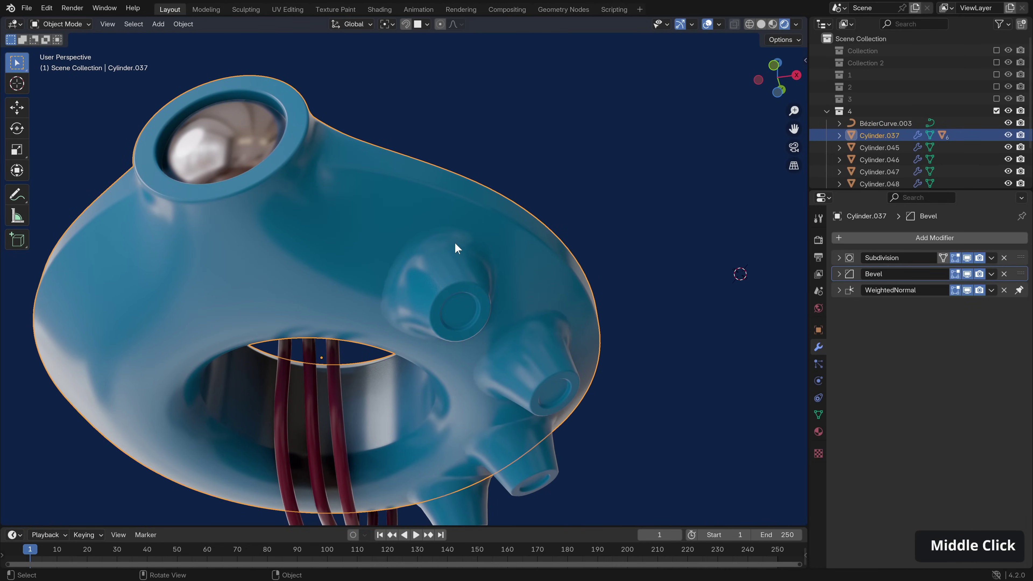
left_click(431, 253)
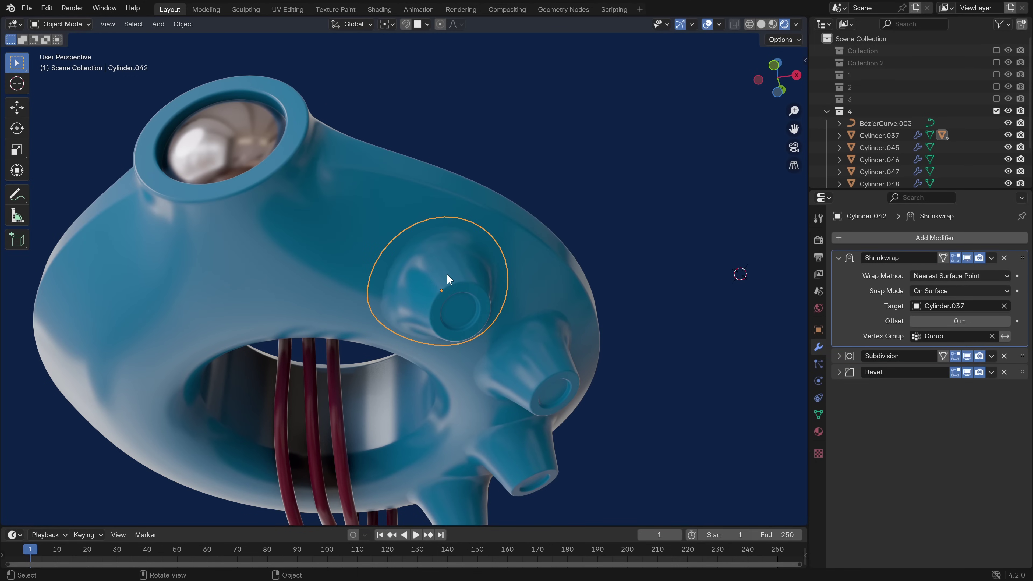
Add a Data Transfer modifier to the disc with hull Cylinder.037 as source.
left_click(934, 236)
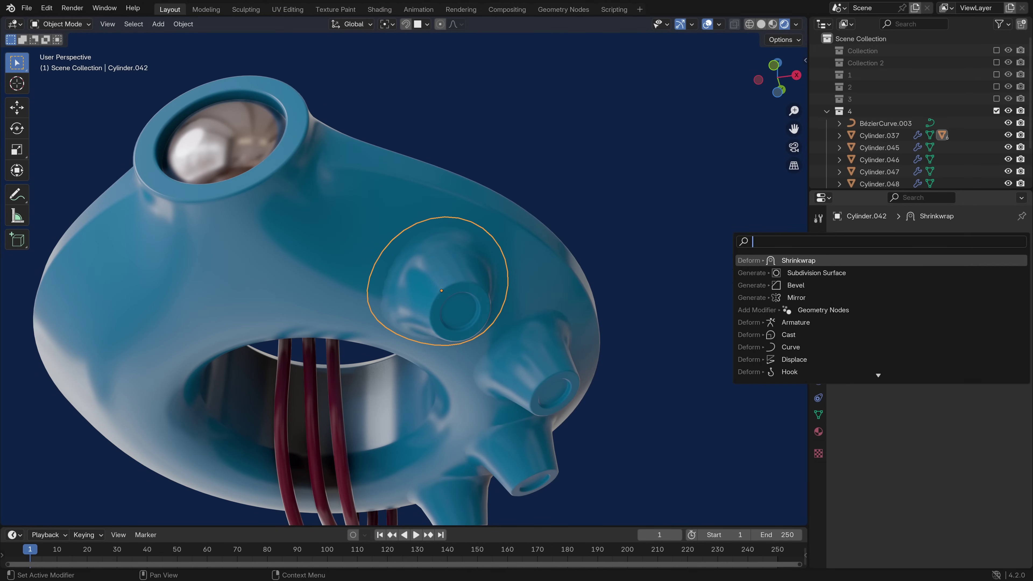
type("tra")
left_click(815, 261)
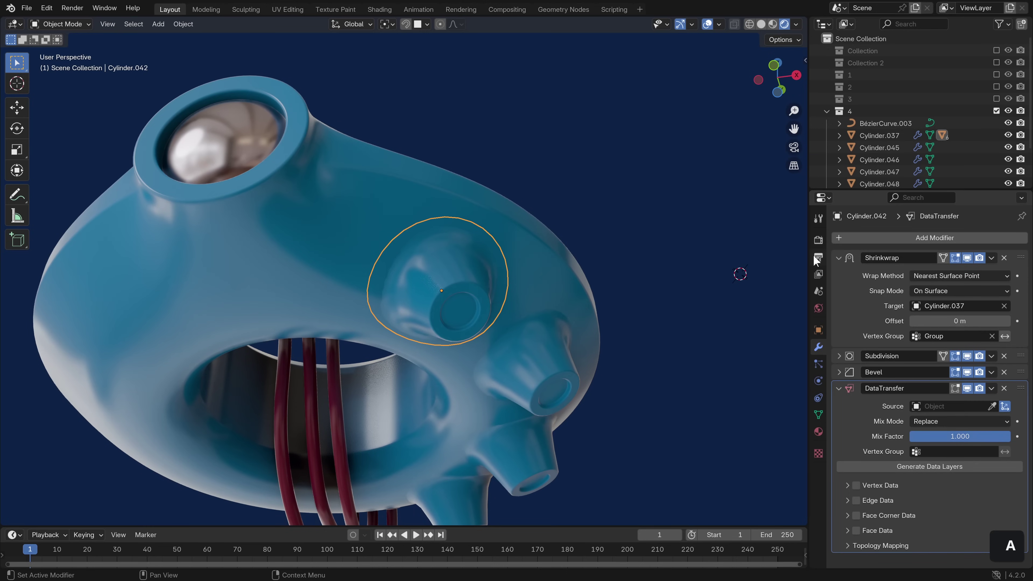
left_click(993, 406)
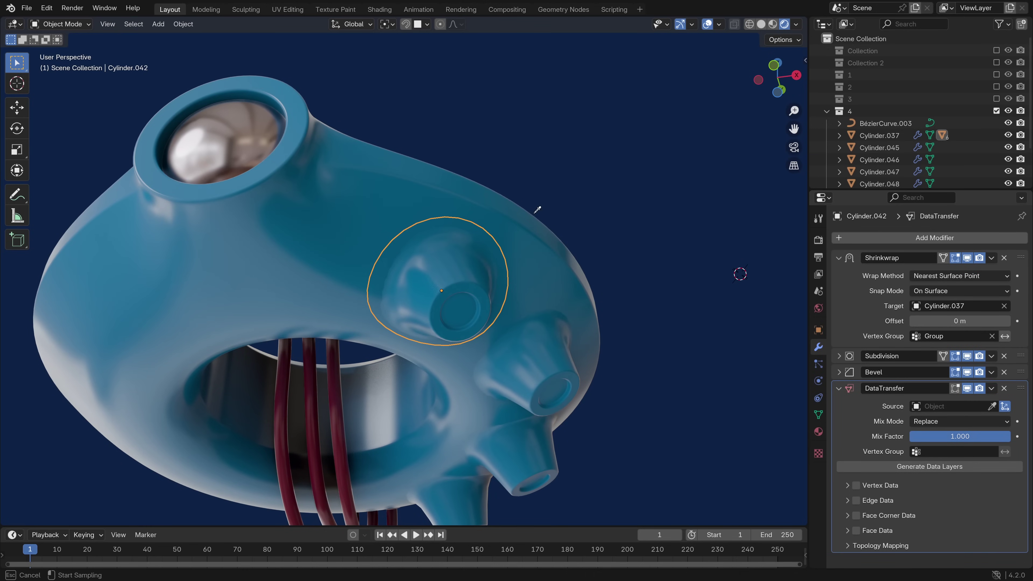
left_click(421, 196)
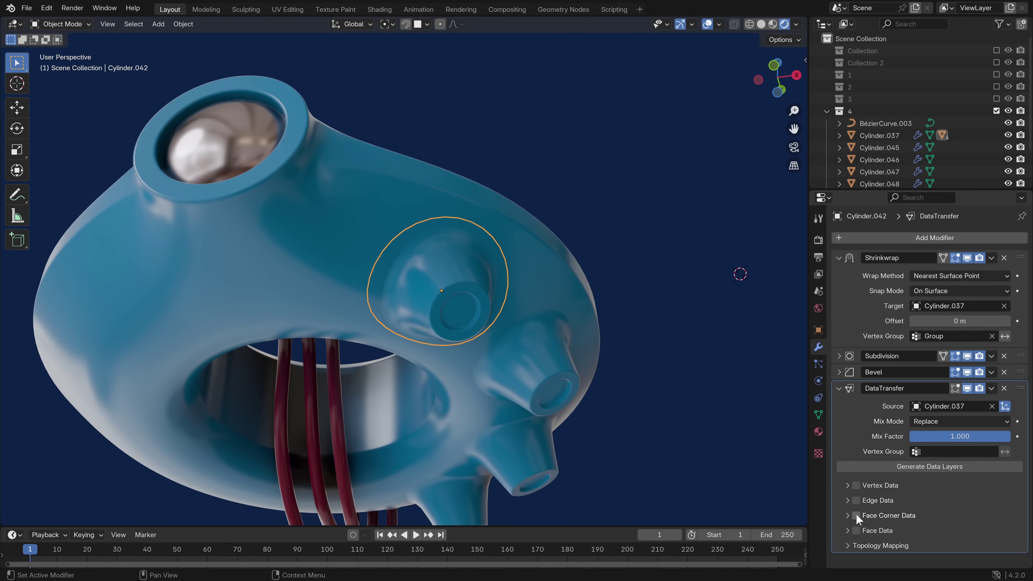
Transfer Face Corner Custom Normals using Nearest Face Interpolated mapping.
left_click(850, 515)
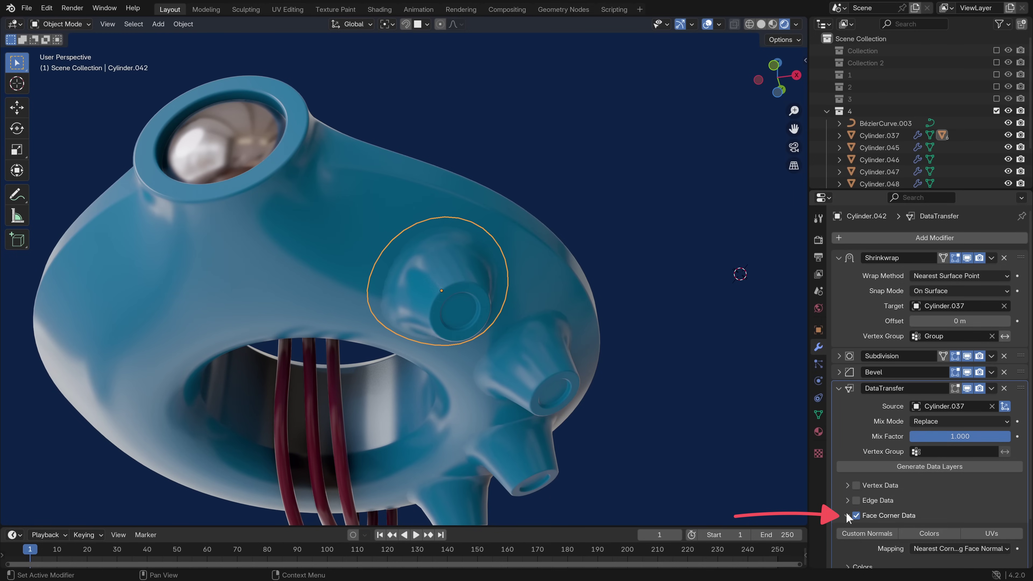
scroll(840, 480, "down", 3)
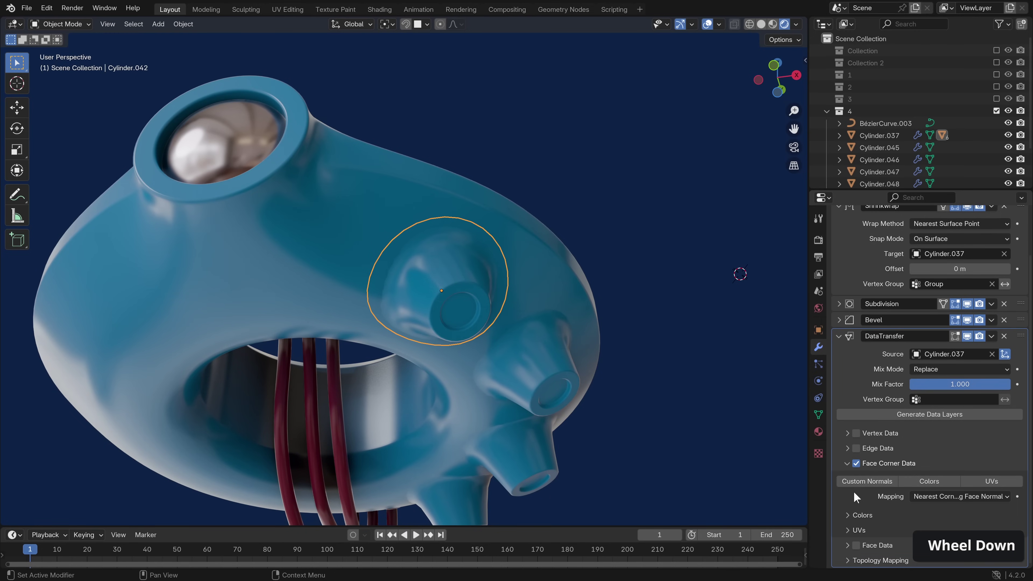
left_click(863, 481)
left_click(920, 496)
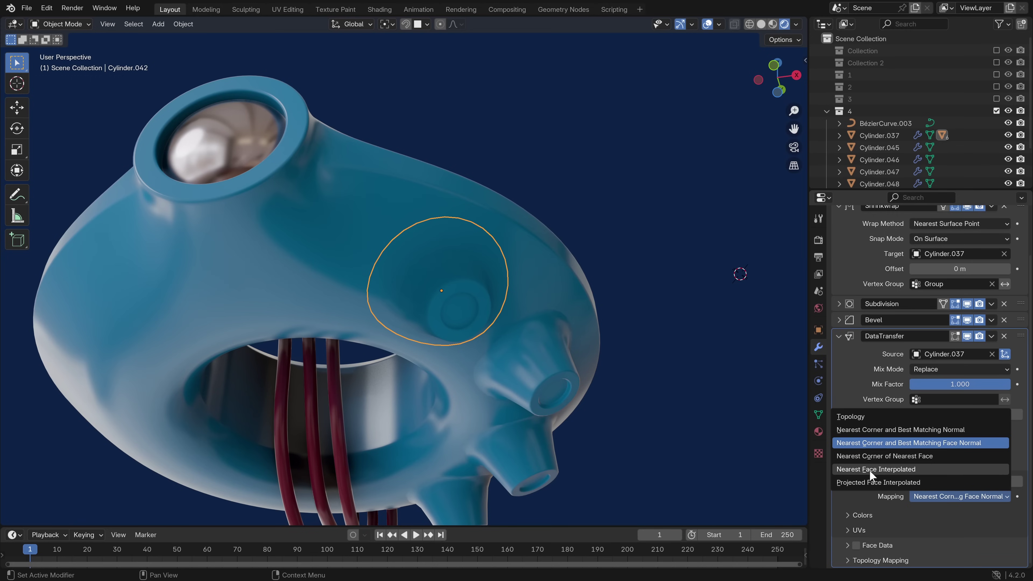
left_click(888, 468)
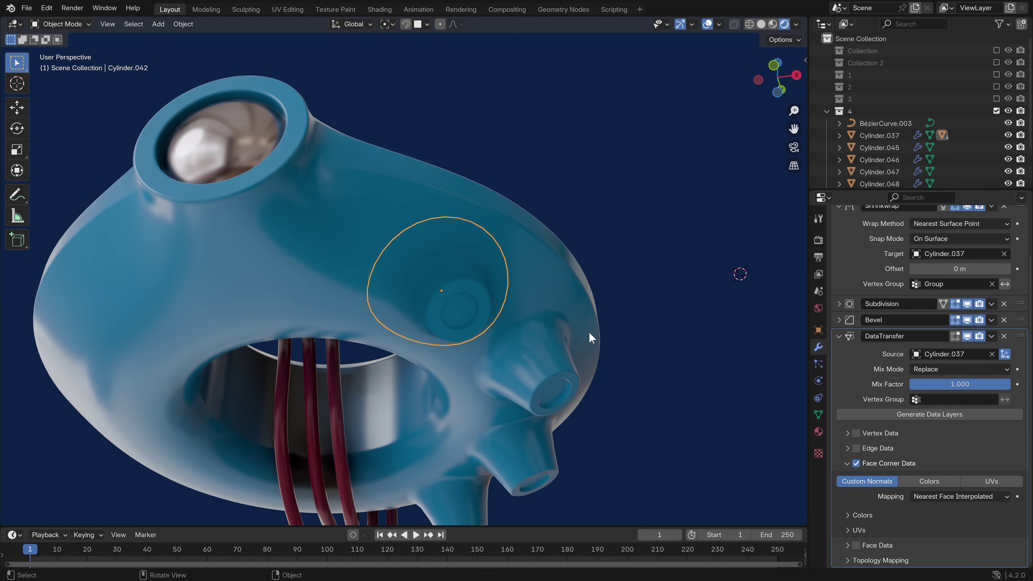
middle_click_drag(588, 342, 560, 348)
scroll(502, 345, "up", 3)
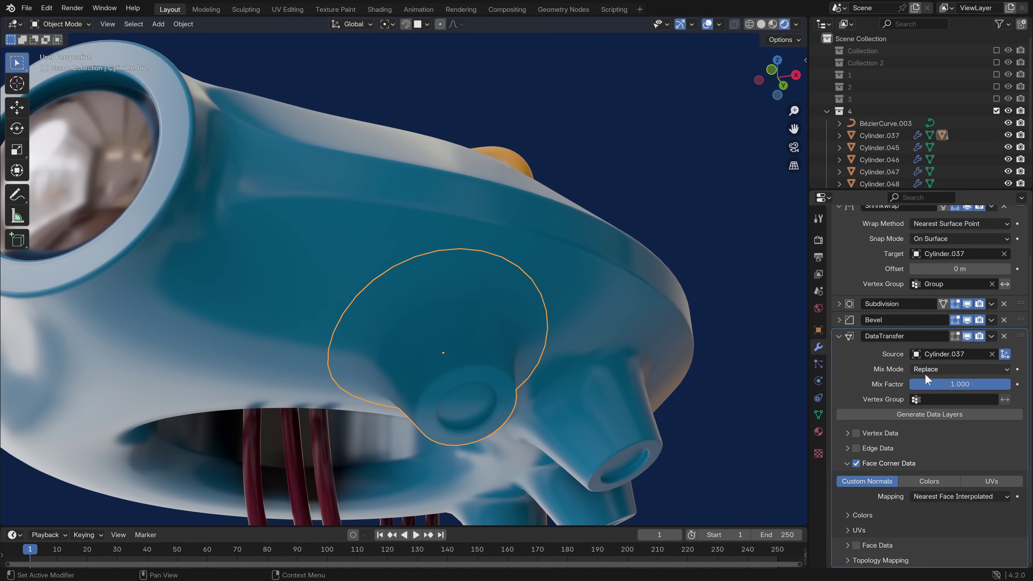
Limit the Data Transfer to vertex group Group and inspect the blended nozzle.
left_click(927, 399)
left_click(903, 418)
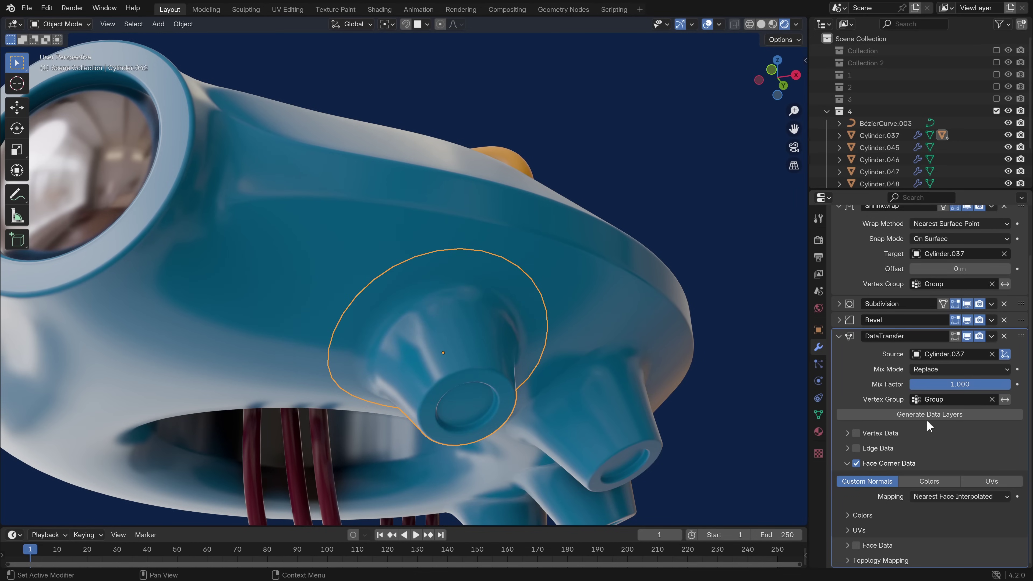
key("alt+a")
middle_click_drag(584, 369, 530, 324)
left_click(530, 325)
middle_click_drag(396, 324, 247, 280)
left_click(247, 279)
Select the other three nozzles, with the configured disc nozzle Cylinder.042 as the active object.
middle_click_drag(316, 318, 379, 343)
key("alt+a")
scroll(402, 287, "down", 6)
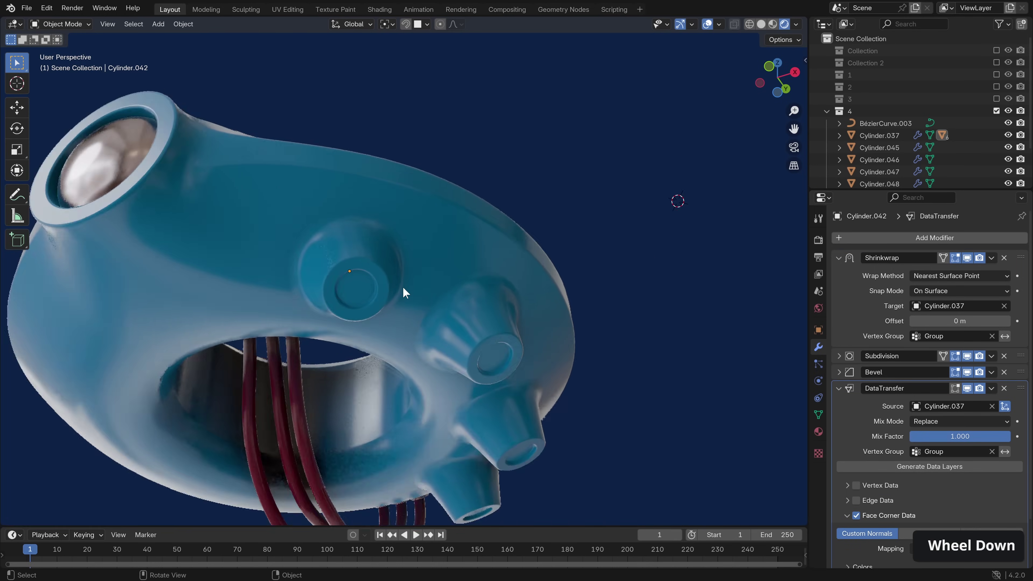
middle_click_drag(499, 326, 489, 451)
left_click(489, 450)
left_click(524, 388, "shift")
left_click(466, 298, "shift")
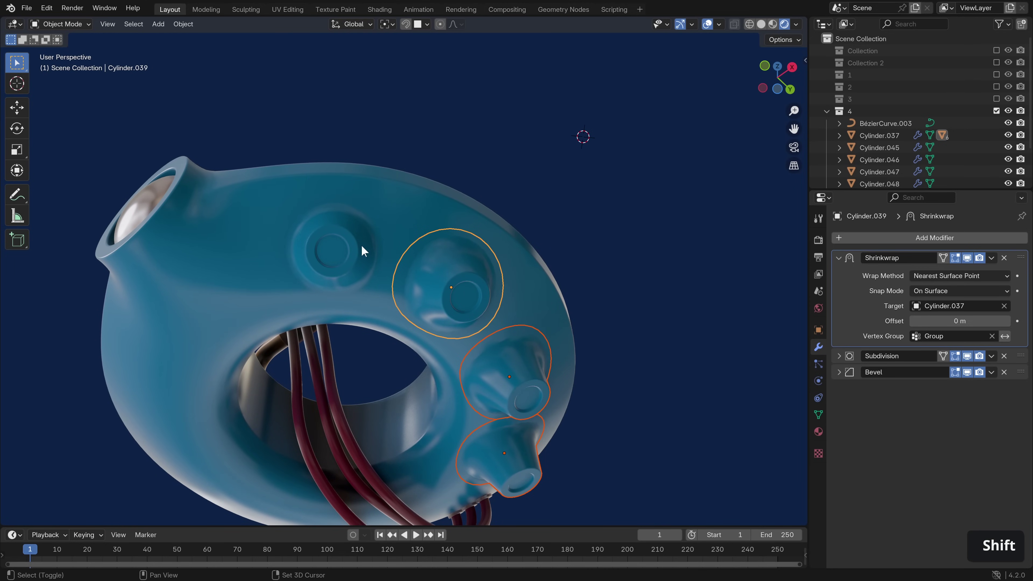
left_click(335, 255, "shift")
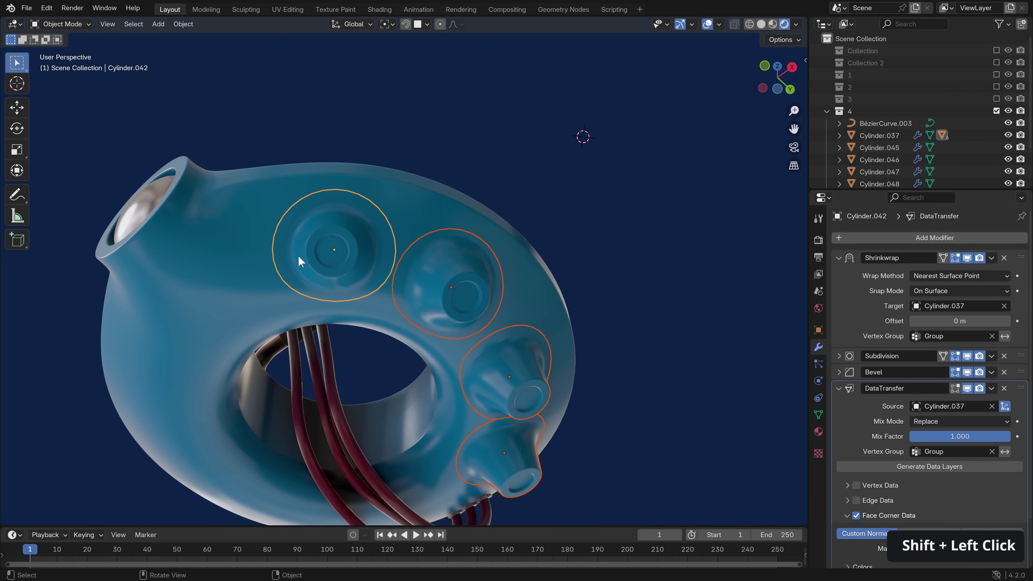
middle_click_drag(340, 286, 360, 285)
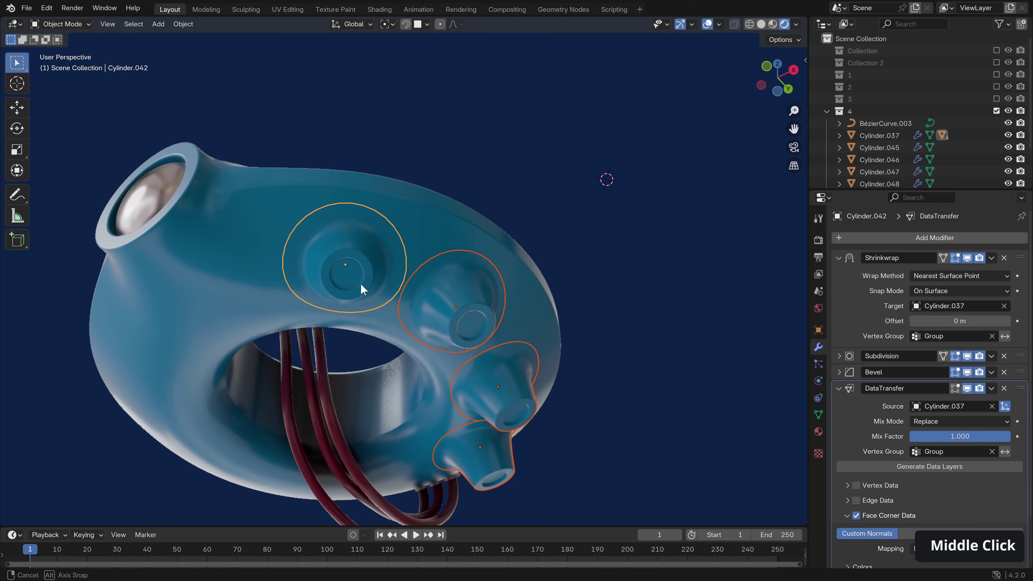
Copy the DataTransfer modifier to the selected nozzles and compare the blended result.
left_click(992, 389)
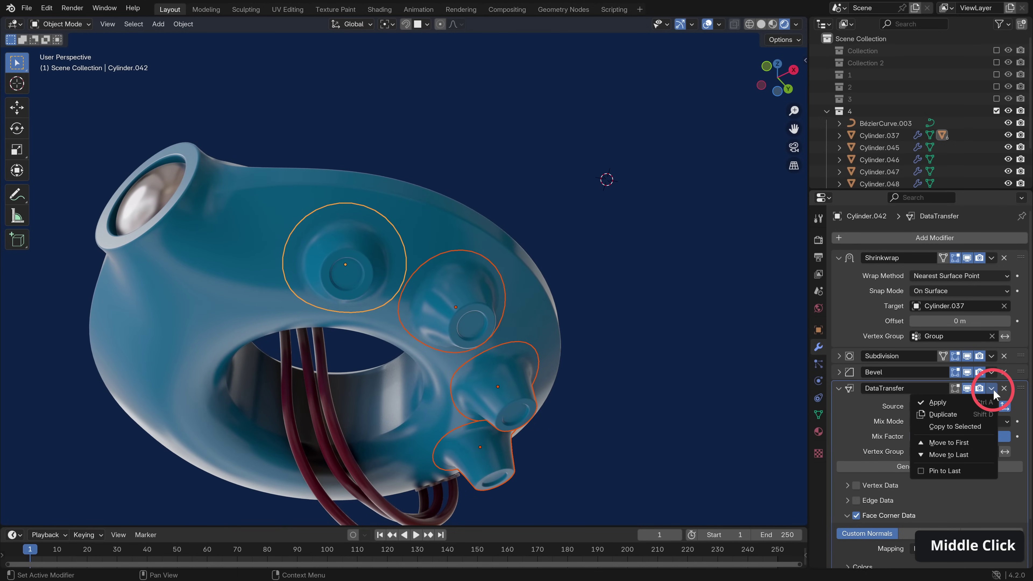
left_click(955, 426)
key("alt+a")
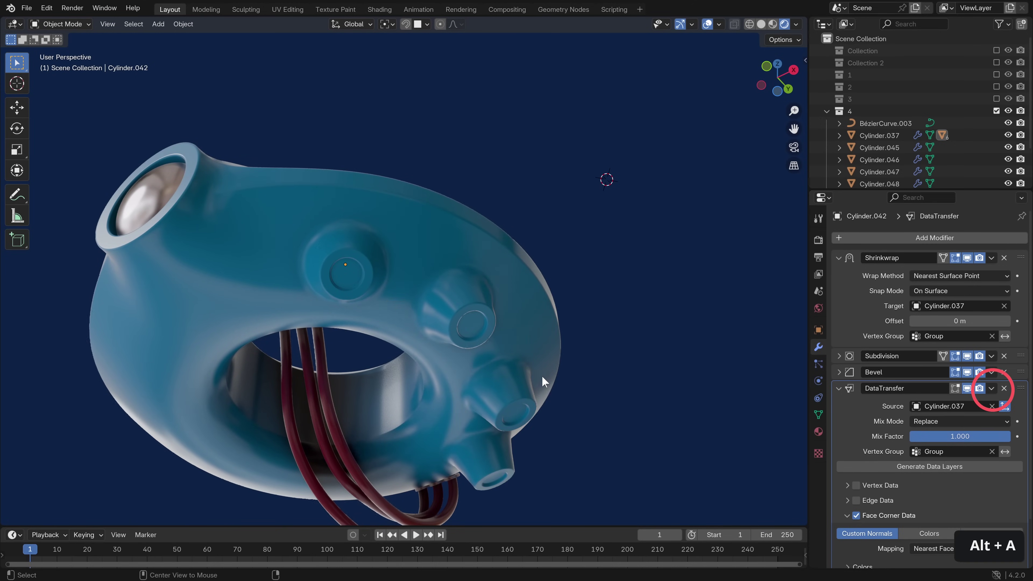
middle_click_drag(542, 376, 570, 383)
scroll(570, 384, "up", 4)
scroll(588, 342, "down", 6)
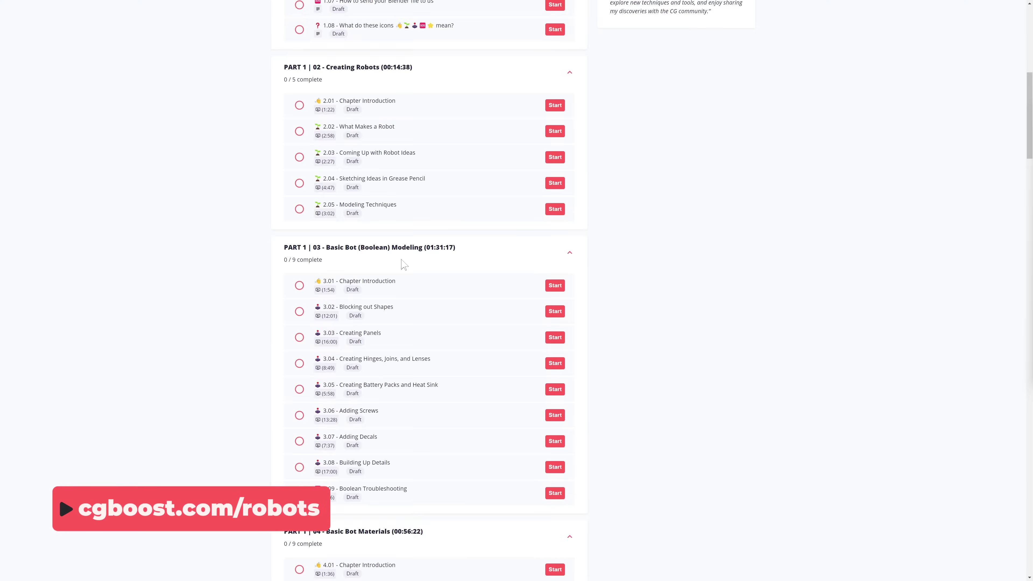
Scroll the course outline and start lesson 4.04 Creating a Scratch Mask.
scroll(403, 265, "down", 1)
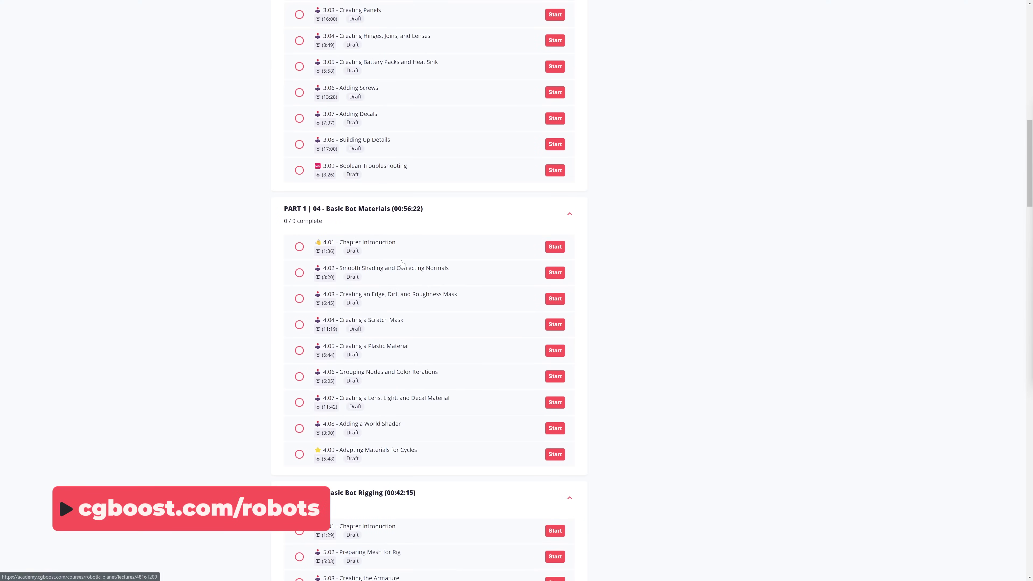
left_click(556, 326)
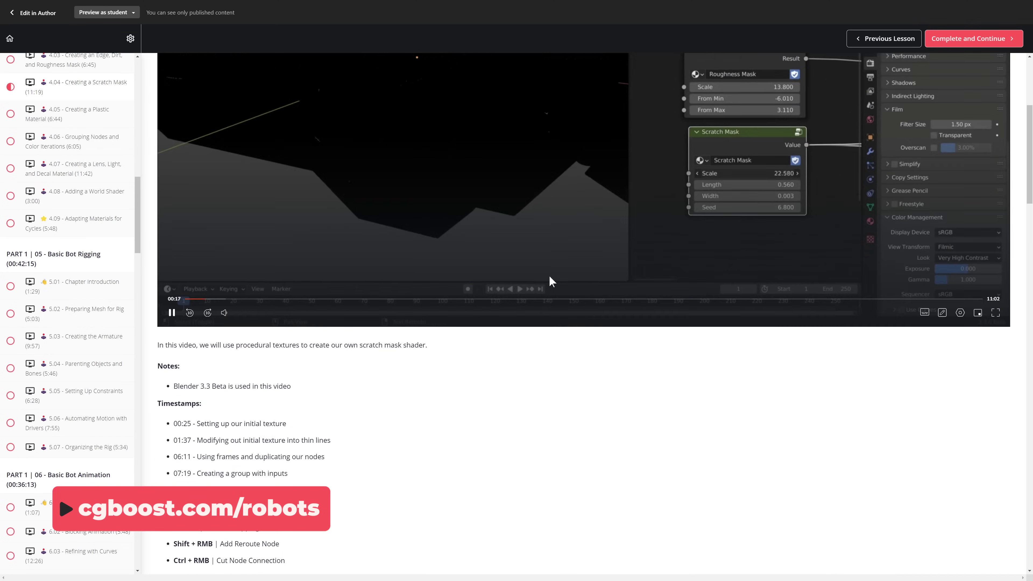
scroll(551, 281, "down", 20)
scroll(307, 286, "up", 17)
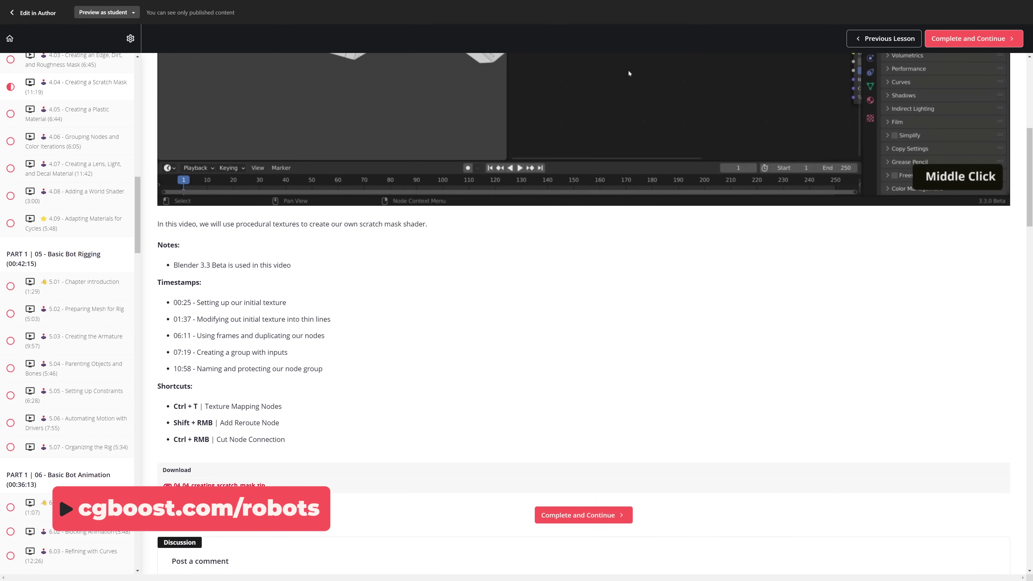